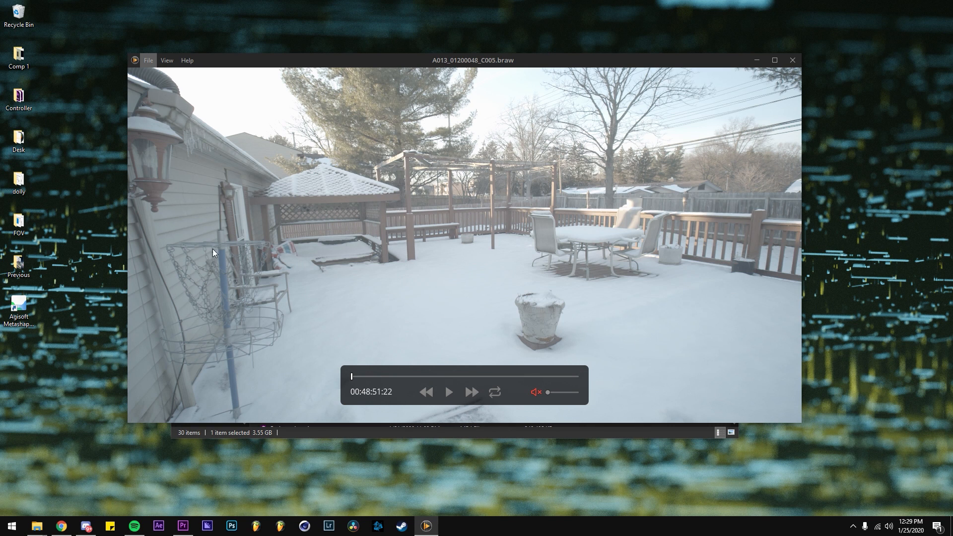
Scrub through the recorded BRAW clips of the deck, driveway and street to review the footage
{"action": "left_click_drag", "start_coordinate": [353, 379], "coordinate": [418, 376]}
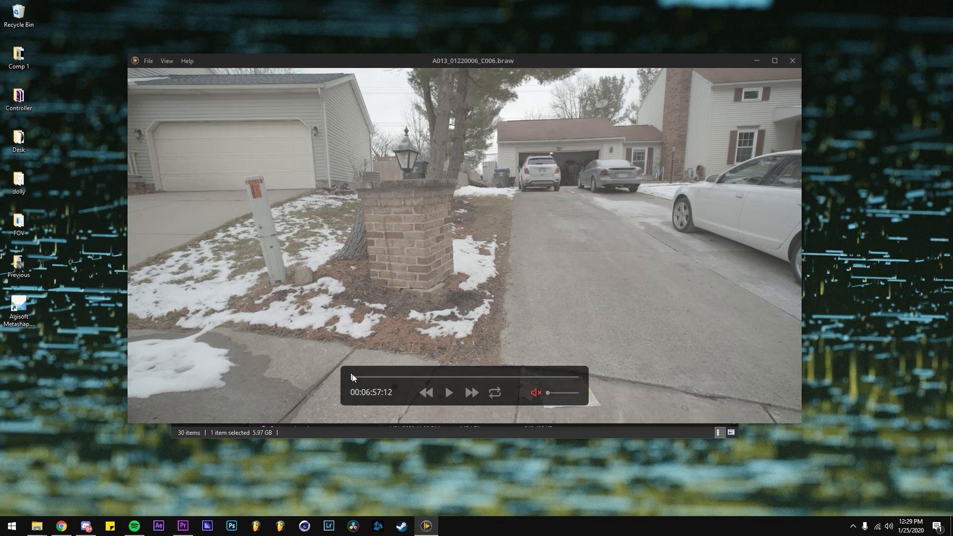
{"action": "left_click_drag", "start_coordinate": [352, 378], "coordinate": [431, 385]}
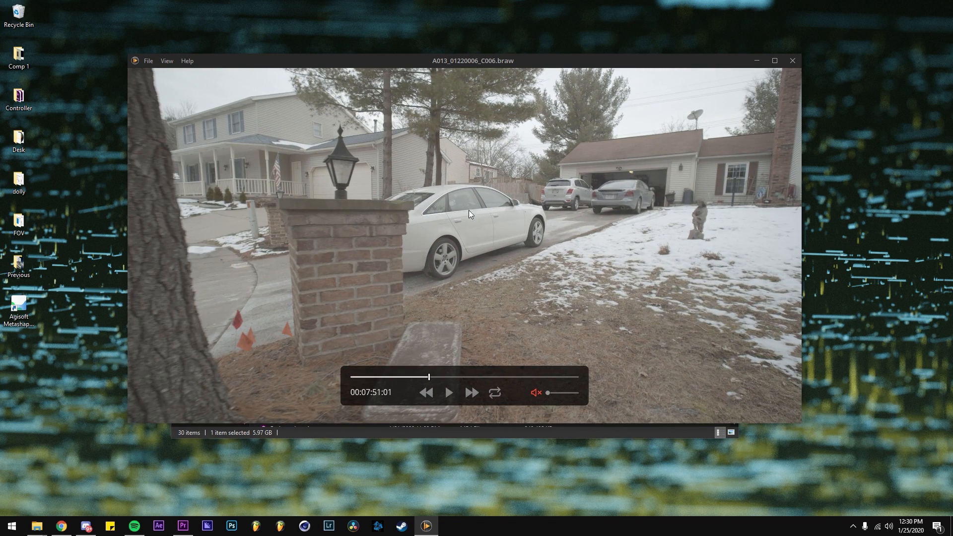
{"action": "left_click_drag", "start_coordinate": [420, 381], "coordinate": [544, 381]}
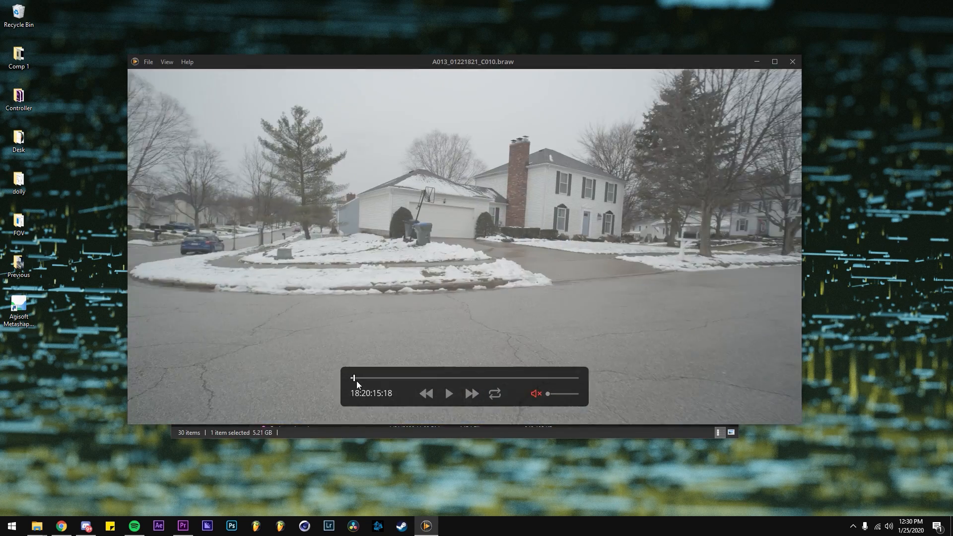
{"action": "left_click_drag", "start_coordinate": [357, 380], "coordinate": [559, 379]}
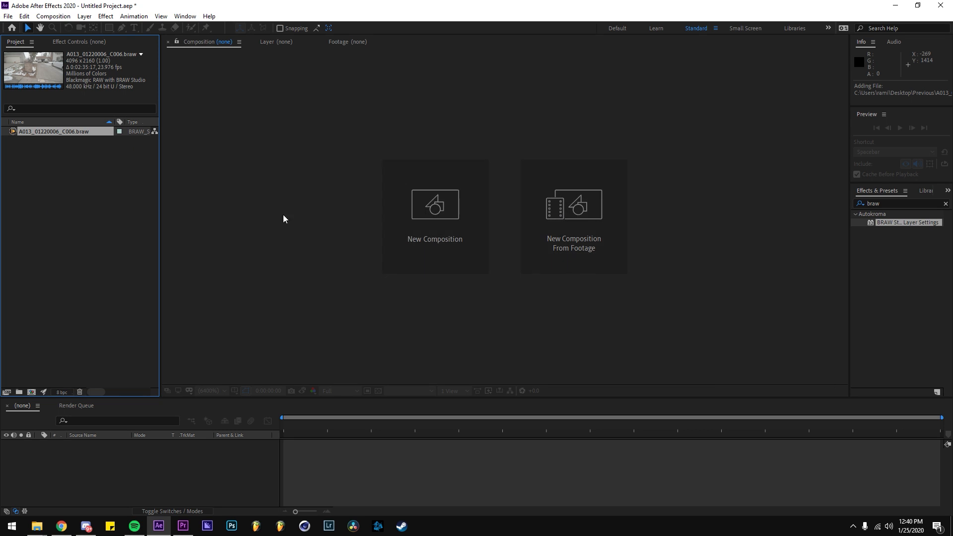
Create a composition from A013_01220006_C006.braw in After Effects and scrub through its footage
{"action": "left_click_drag", "start_coordinate": [32, 397], "coordinate": [31, 393]}
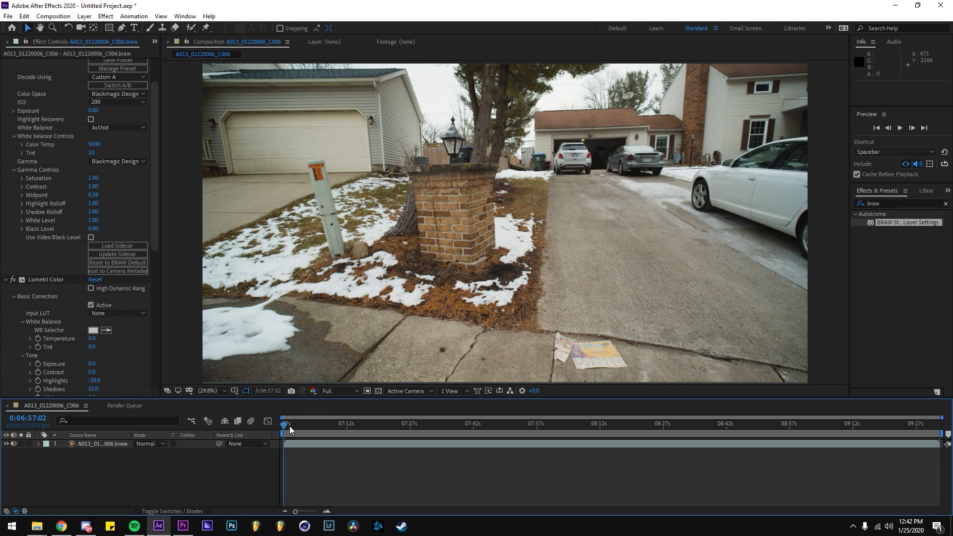
{"action": "left_click_drag", "start_coordinate": [291, 430], "coordinate": [358, 433]}
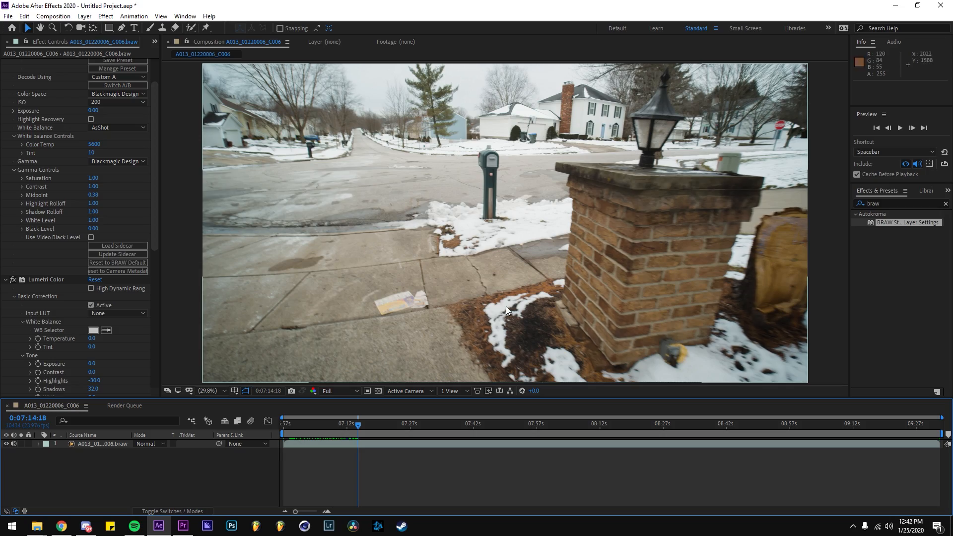
{"action": "left_click_drag", "start_coordinate": [369, 434], "coordinate": [440, 411]}
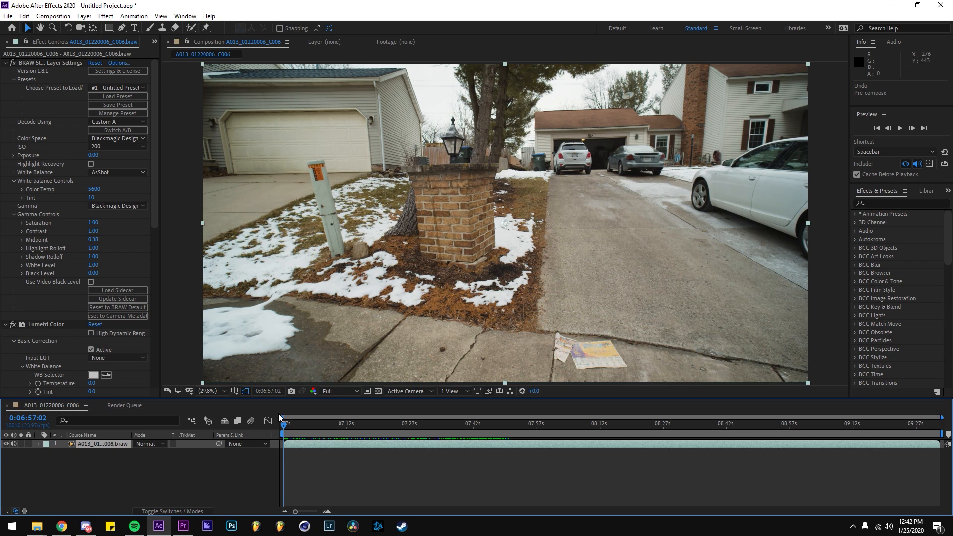
Pre-compose the A013_01220006_C006 footage layer
{"action": "right_click", "coordinate": [323, 444]}
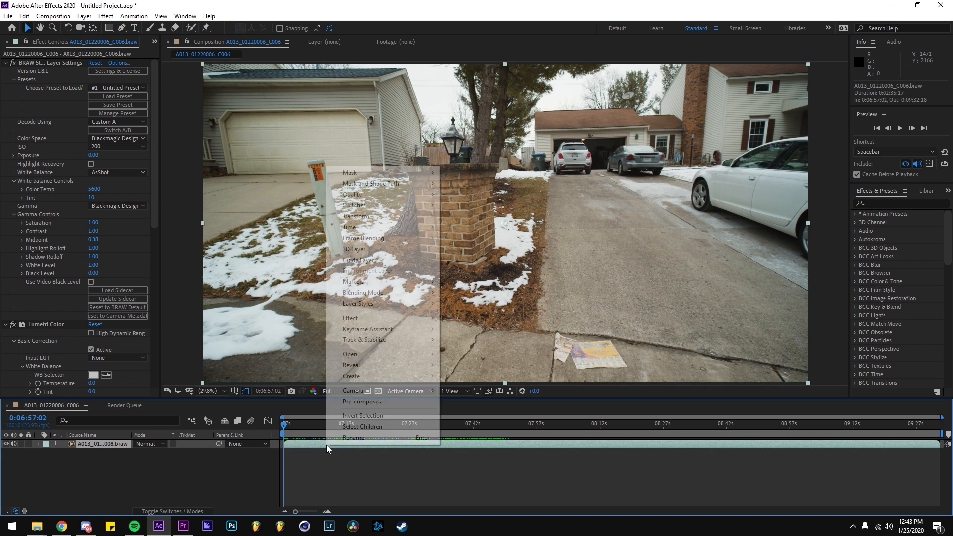
{"action": "left_click", "coordinate": [360, 402]}
{"action": "left_click", "coordinate": [501, 327]}
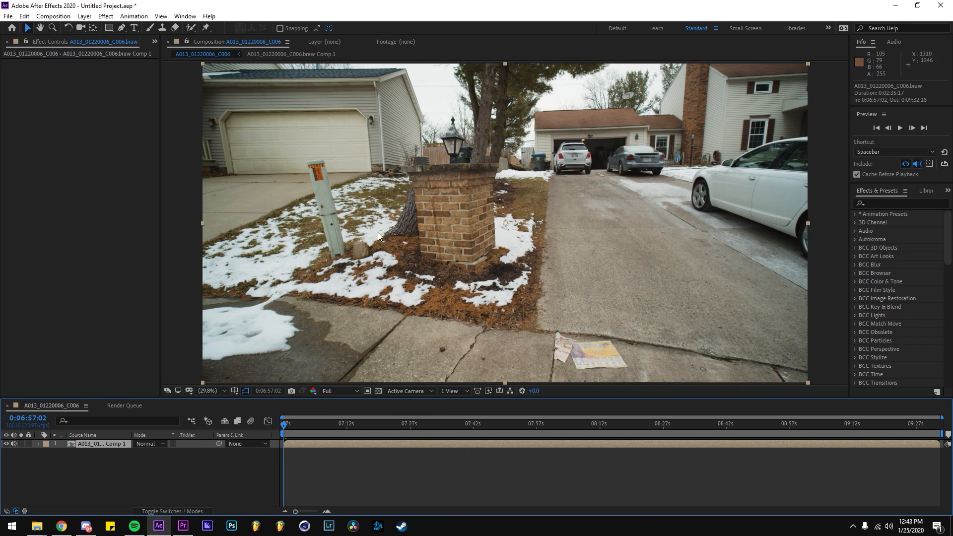
Set the A013_01220006_C006 composition's frame rate to 2 frames per second and scrub through the result
{"action": "left_click", "coordinate": [53, 17]}
{"action": "left_click", "coordinate": [62, 37]}
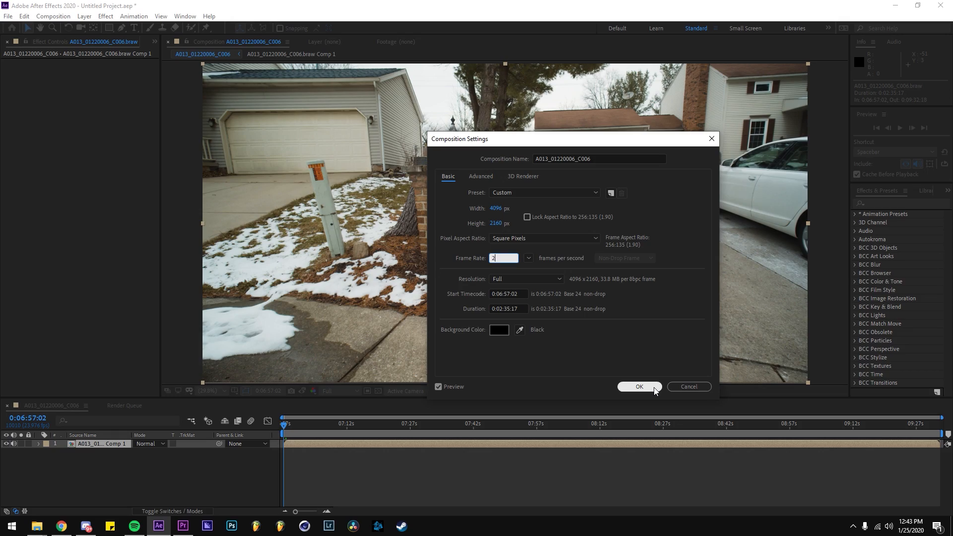
{"action": "left_click", "coordinate": [653, 389]}
{"action": "left_click_drag", "start_coordinate": [289, 428], "coordinate": [388, 436]}
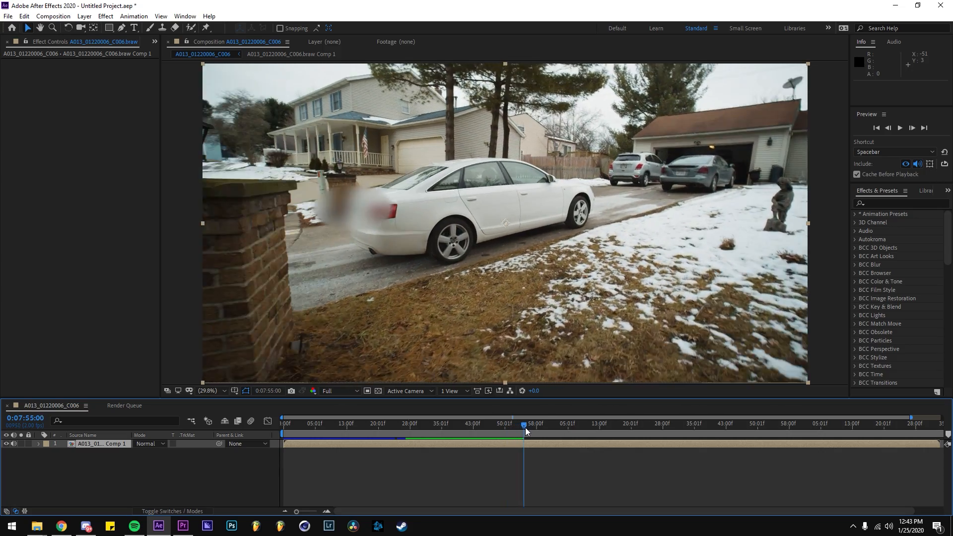
{"action": "left_click_drag", "start_coordinate": [562, 433], "coordinate": [833, 454]}
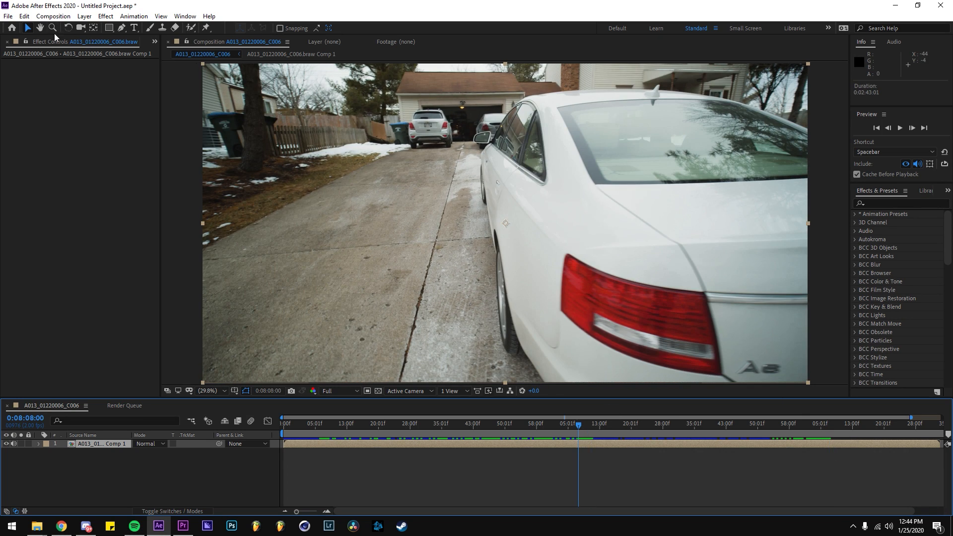
Add the composition to the render queue, review the output format choices and accept its output module settings
{"action": "left_click", "coordinate": [8, 15]}
{"action": "mouse_move", "coordinate": [69, 183]}
{"action": "left_click", "coordinate": [198, 187]}
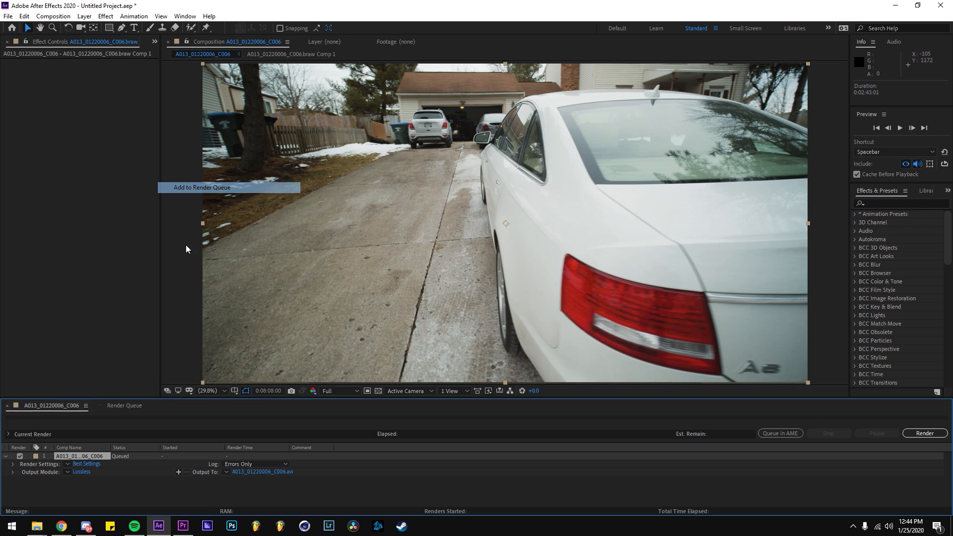
{"action": "left_click", "coordinate": [81, 472]}
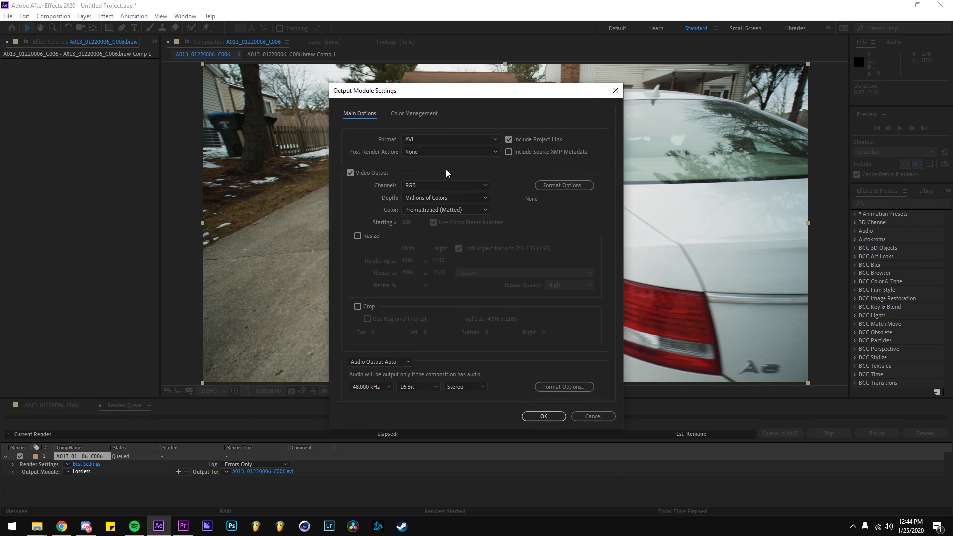
{"action": "left_click", "coordinate": [447, 139]}
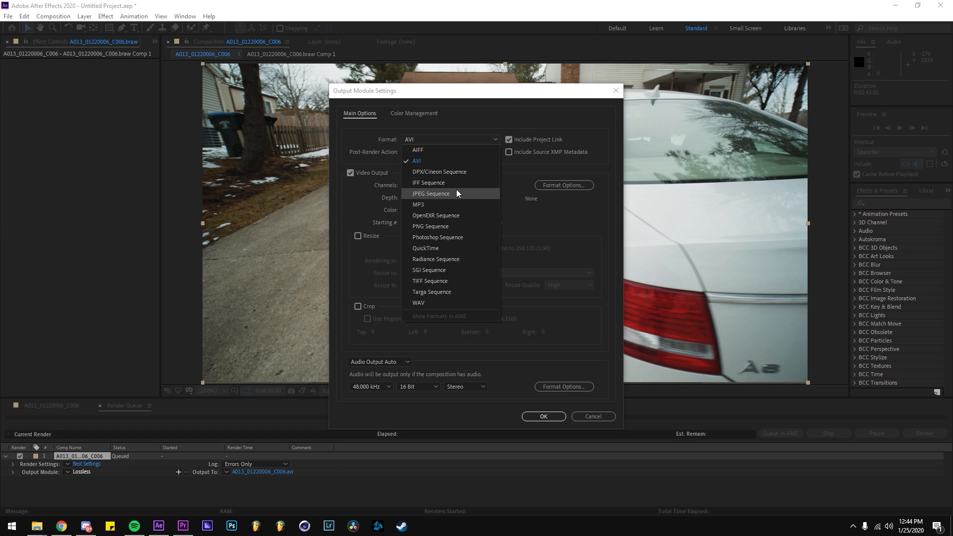
{"action": "left_click_drag", "start_coordinate": [497, 96], "coordinate": [521, 59]}
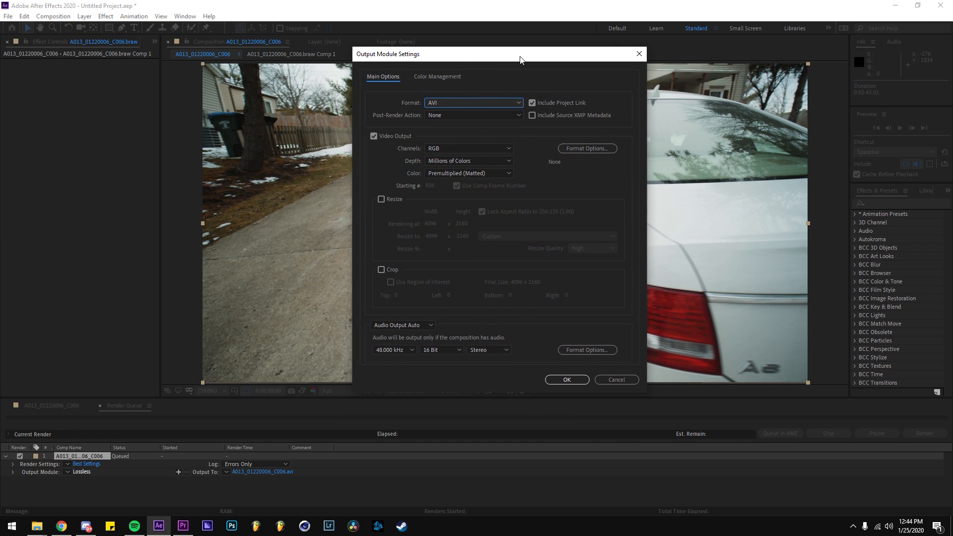
{"action": "left_click", "coordinate": [567, 380]}
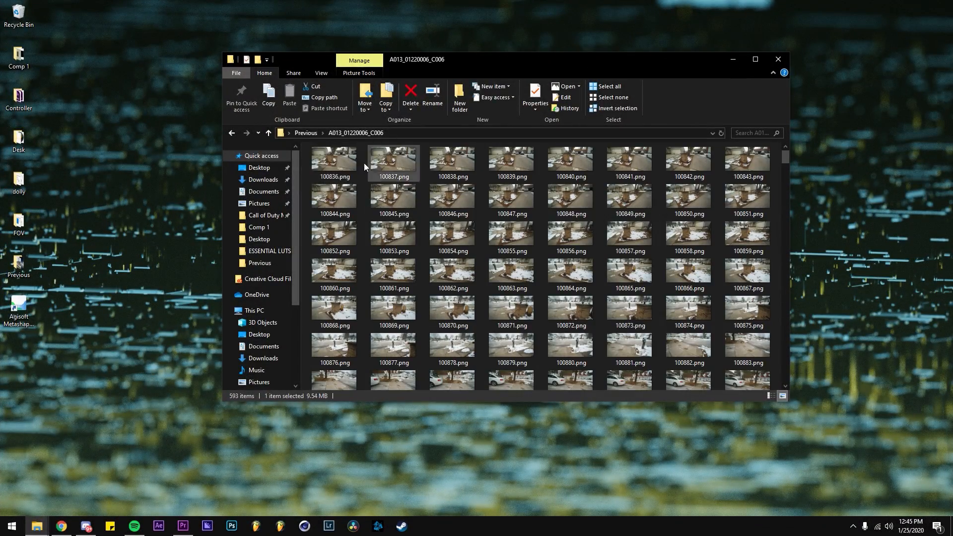
Browse the exported PNG frames in the A013_01220006_C006 folder and inspect 100837.png up close for sharpness
{"action": "left_click_drag", "start_coordinate": [782, 158], "coordinate": [770, 378]}
{"action": "left_click", "coordinate": [553, 362]}
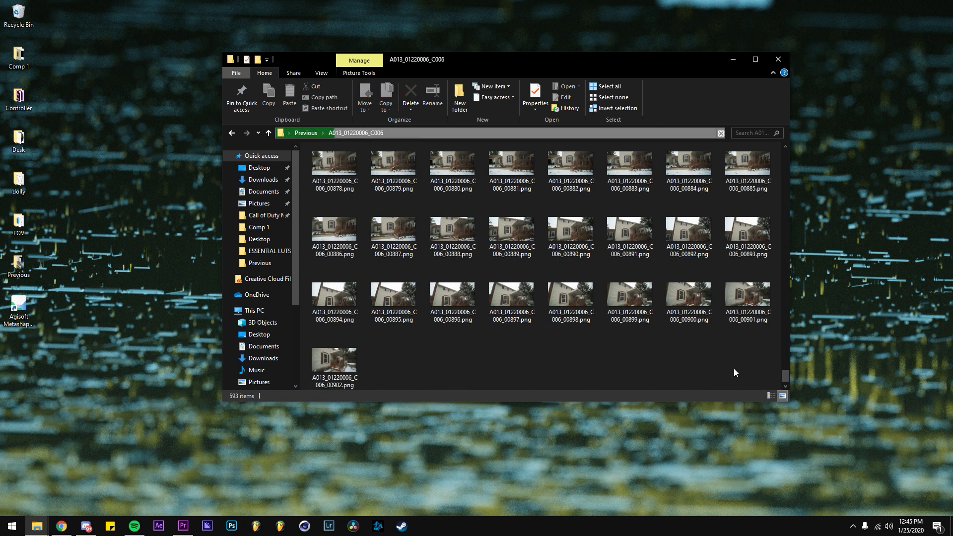
{"action": "left_click_drag", "start_coordinate": [787, 378], "coordinate": [784, 157]}
{"action": "double_click", "coordinate": [392, 161]}
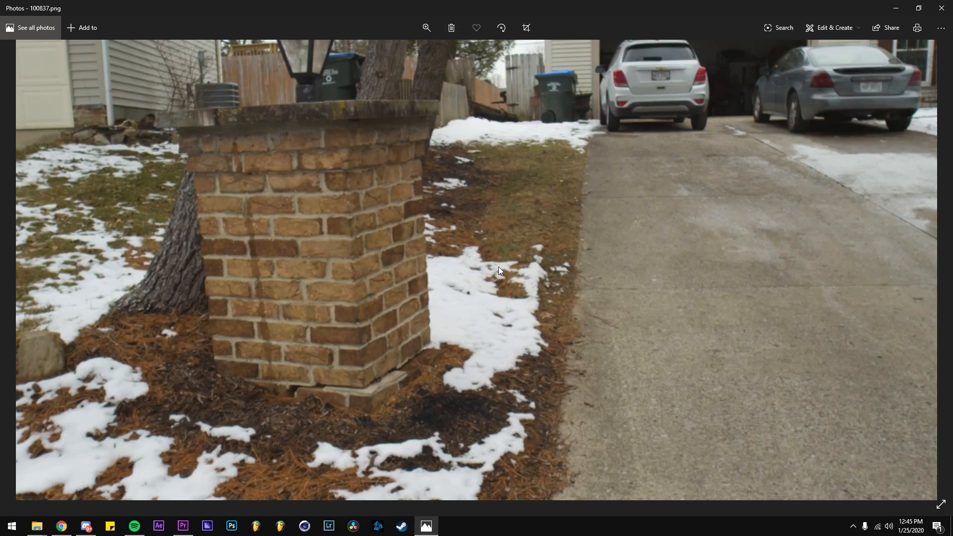
{"action": "left_click_drag", "start_coordinate": [394, 169], "coordinate": [537, 223]}
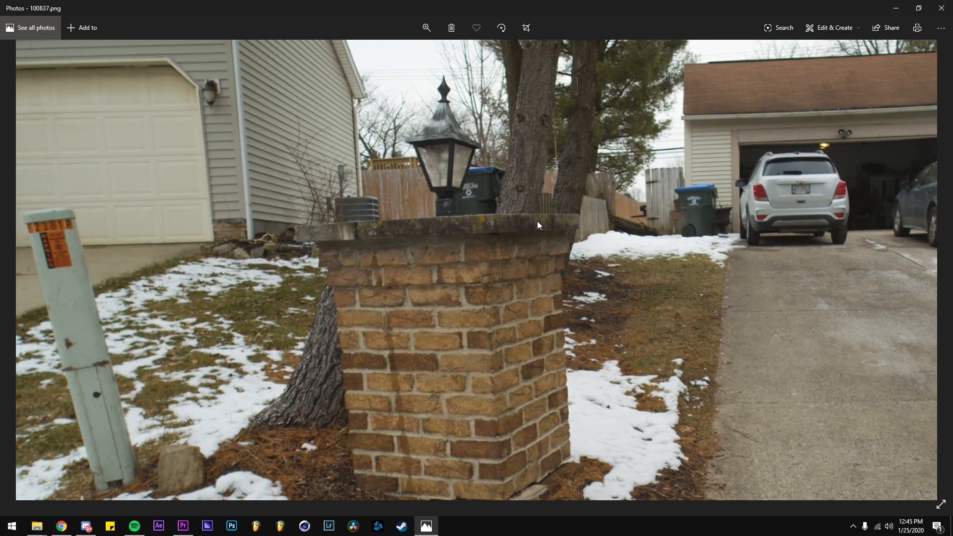
{"action": "scroll", "coordinate": [538, 222], "scroll_direction": "down", "scroll_amount": 5}
{"action": "left_click", "coordinate": [941, 8]}
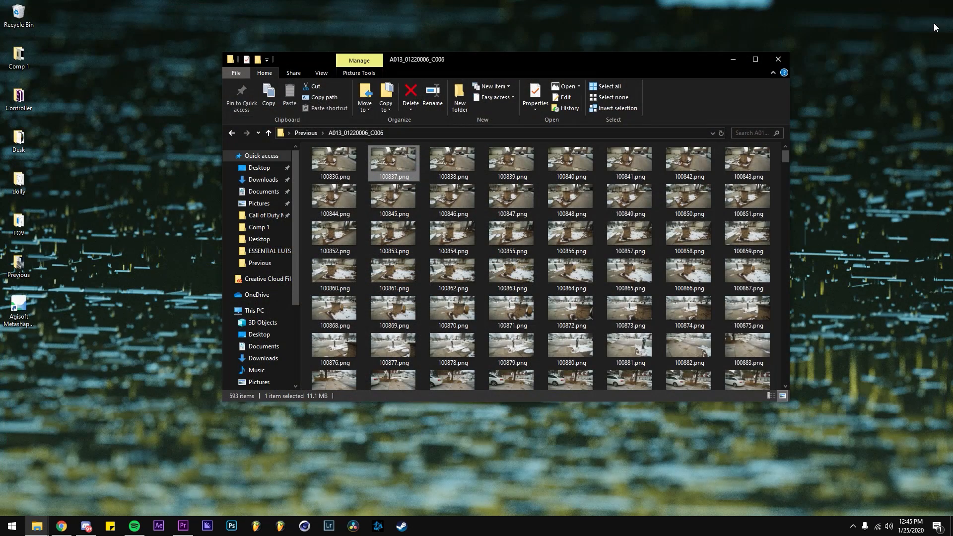
Open Agisoft Metashape and add all PNG frames from the A013_01220006_C006 folder to the chunk
{"action": "left_click", "coordinate": [25, 313]}
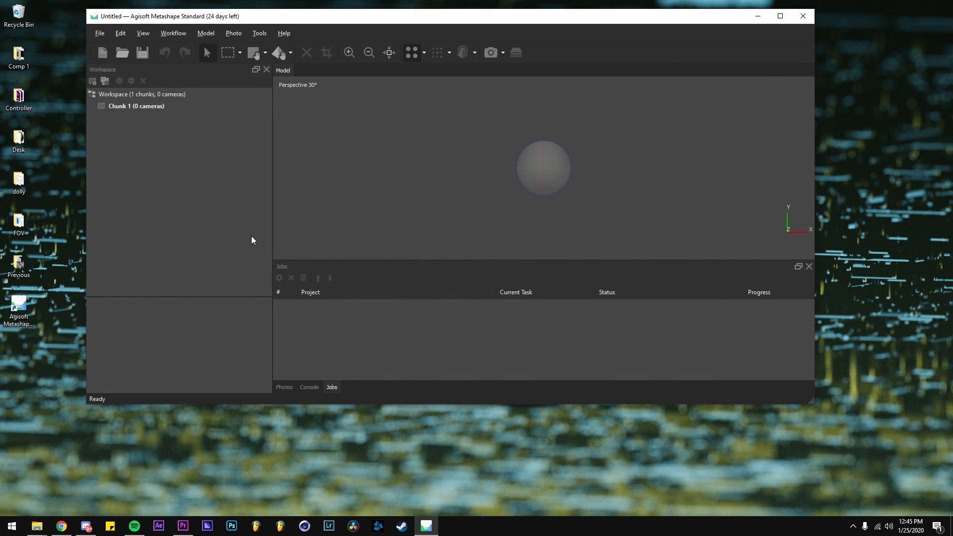
{"action": "left_click_drag", "start_coordinate": [455, 17], "coordinate": [459, 42]}
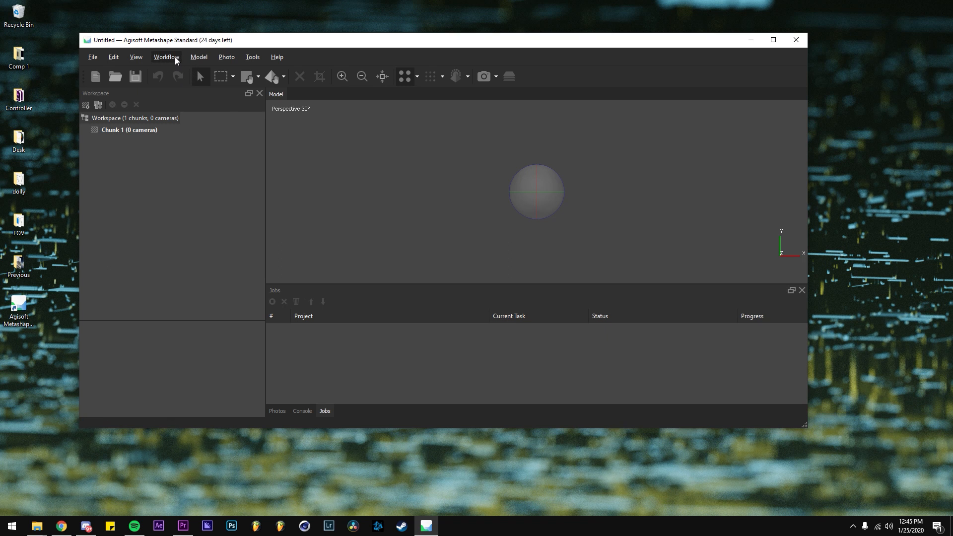
{"action": "left_click", "coordinate": [166, 57]}
{"action": "left_click", "coordinate": [198, 73]}
{"action": "left_click", "coordinate": [362, 72]}
{"action": "key", "text": "ctrl+v"}
{"action": "key", "text": "Return"}
{"action": "left_click_drag", "start_coordinate": [548, 109], "coordinate": [548, 265]}
{"action": "left_click", "coordinate": [421, 252], "text": "shift"}
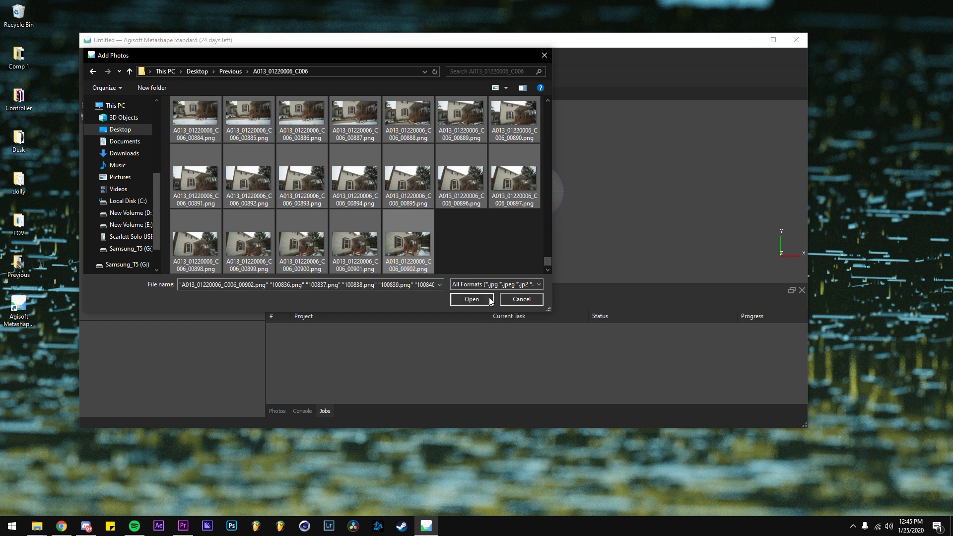
{"action": "left_click", "coordinate": [472, 300]}
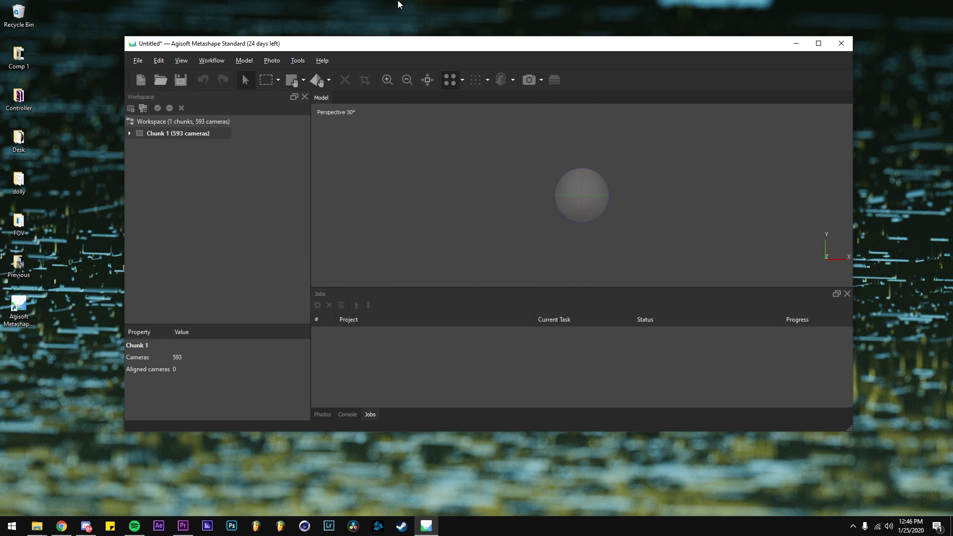
Open the Align Photos settings for the imported frames and expand the advanced options
{"action": "mouse_move", "coordinate": [463, 46]}
{"action": "left_mouse_down"}
{"action": "mouse_move", "coordinate": [369, 45]}
{"action": "mouse_move", "coordinate": [454, 34]}
{"action": "left_mouse_up"}
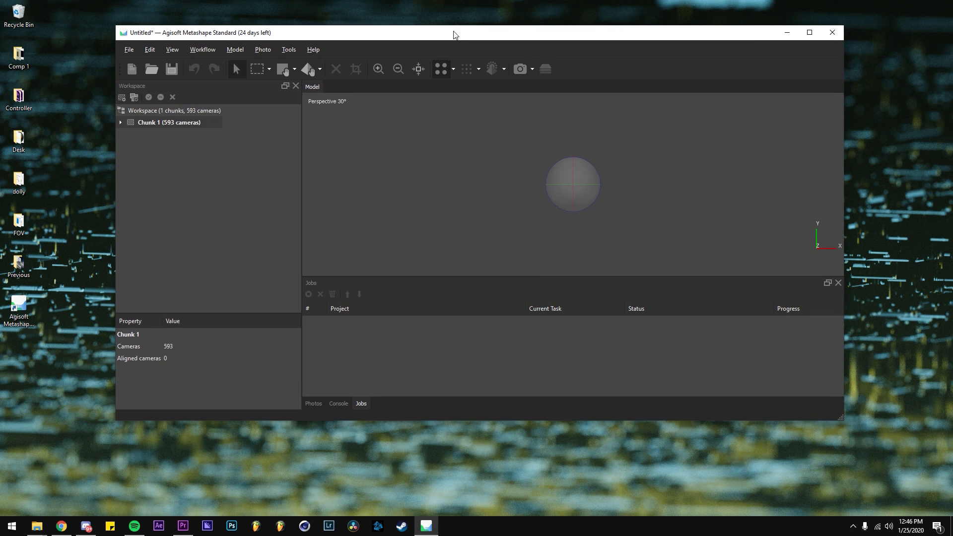
{"action": "left_click", "coordinate": [231, 51]}
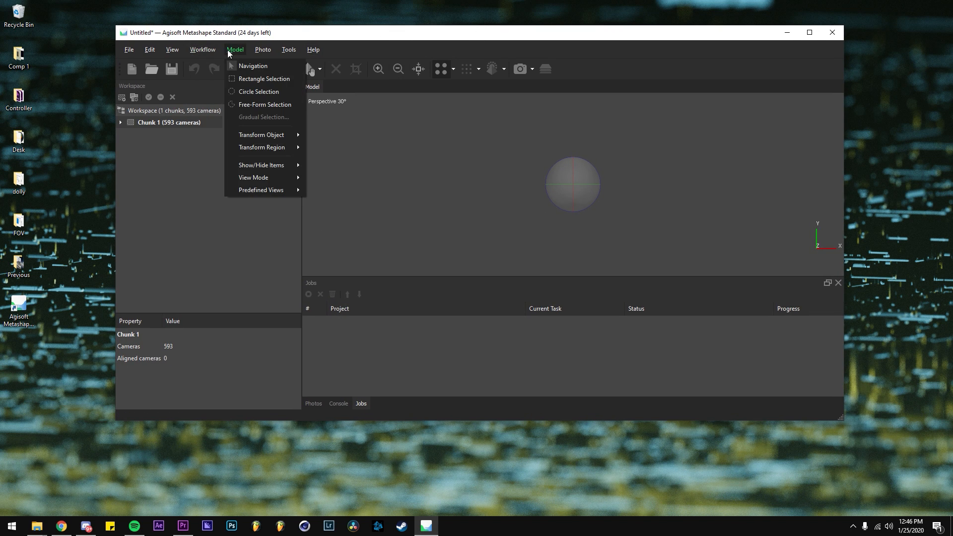
{"action": "mouse_move", "coordinate": [208, 50]}
{"action": "left_click", "coordinate": [221, 95]}
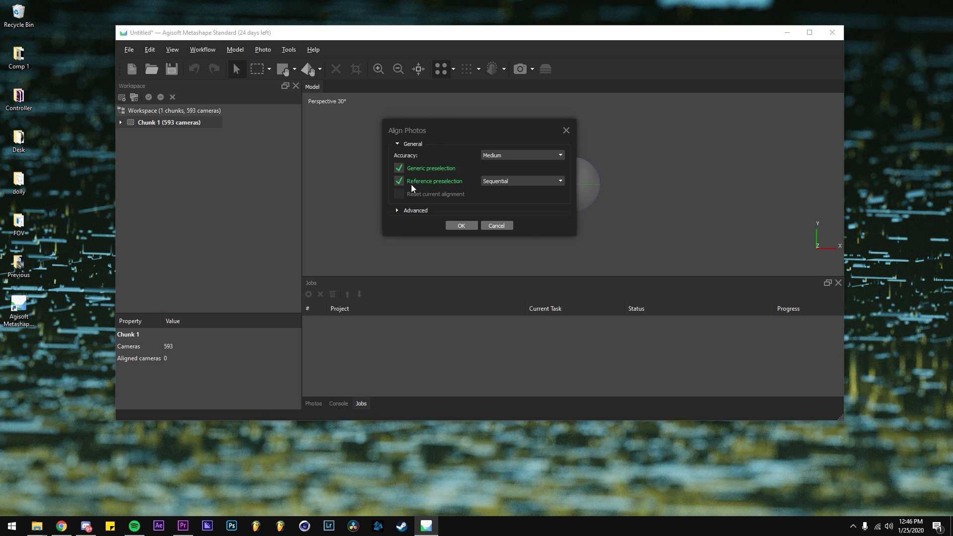
{"action": "left_click", "coordinate": [397, 210]}
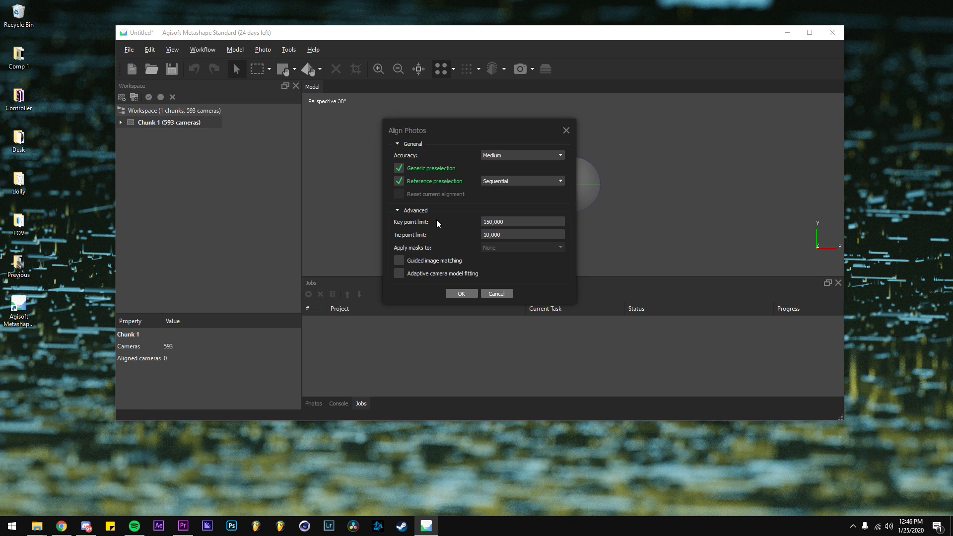
Look over the accuracy choices and point limits, and try Estimated as the reference preselection mode
{"action": "left_click", "coordinate": [507, 155]}
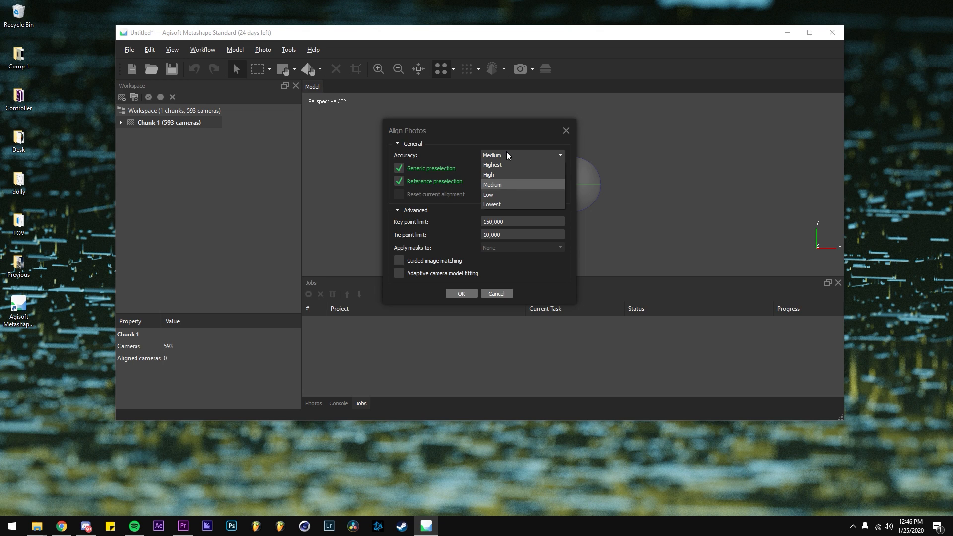
{"action": "left_click", "coordinate": [427, 186]}
{"action": "left_click", "coordinate": [427, 185]}
{"action": "left_click", "coordinate": [515, 182]}
{"action": "left_click", "coordinate": [516, 191]}
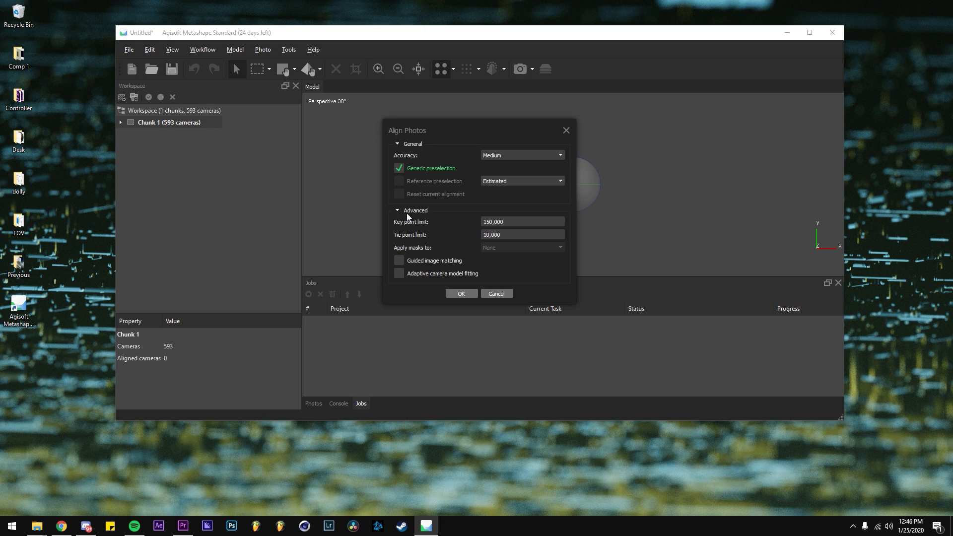
{"action": "left_click_drag", "start_coordinate": [538, 221], "coordinate": [434, 219]}
{"action": "left_click_drag", "start_coordinate": [534, 234], "coordinate": [431, 226]}
Enable reference preselection in Sequential mode, keep accuracy at Medium, and start the photo alignment
{"action": "left_click", "coordinate": [513, 181]}
{"action": "left_click", "coordinate": [512, 190]}
{"action": "left_click", "coordinate": [521, 181]}
{"action": "left_click", "coordinate": [496, 199]}
{"action": "left_click", "coordinate": [399, 181]}
{"action": "left_click", "coordinate": [522, 155]}
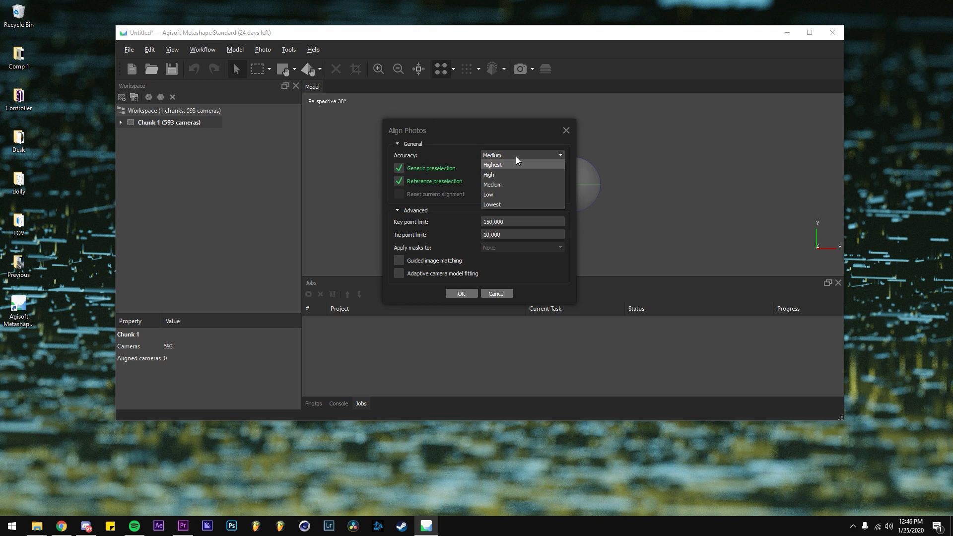
{"action": "left_click", "coordinate": [517, 157]}
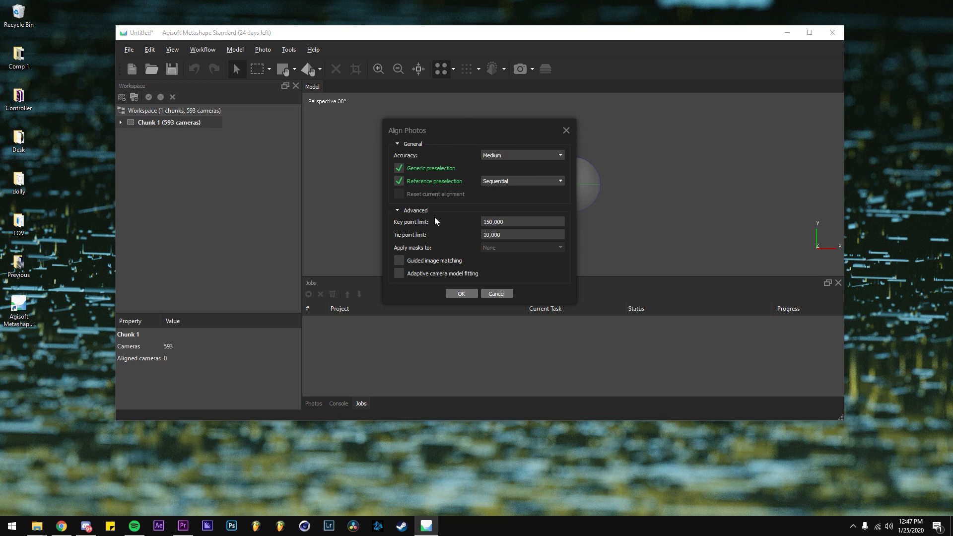
{"action": "left_click", "coordinate": [461, 294]}
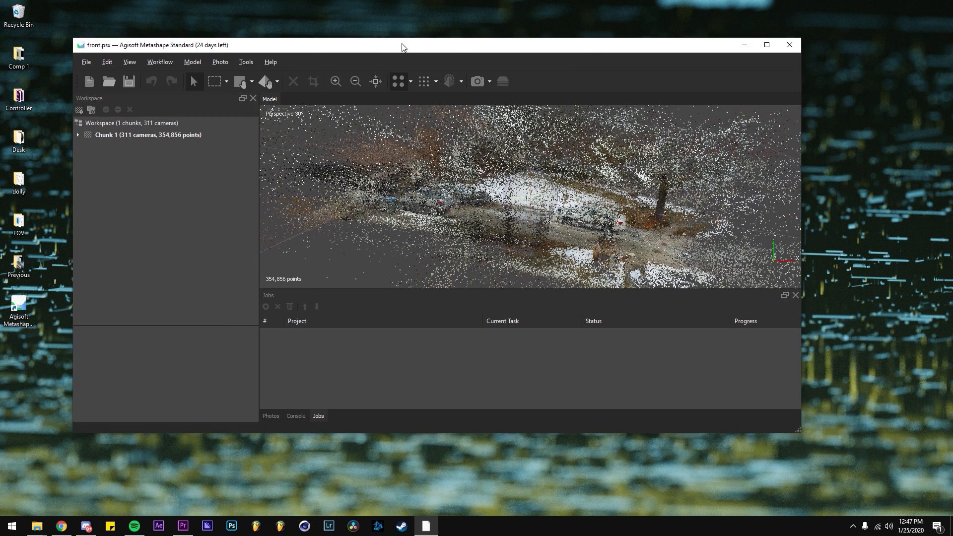
{"action": "left_click_drag", "start_coordinate": [402, 47], "coordinate": [368, 41]}
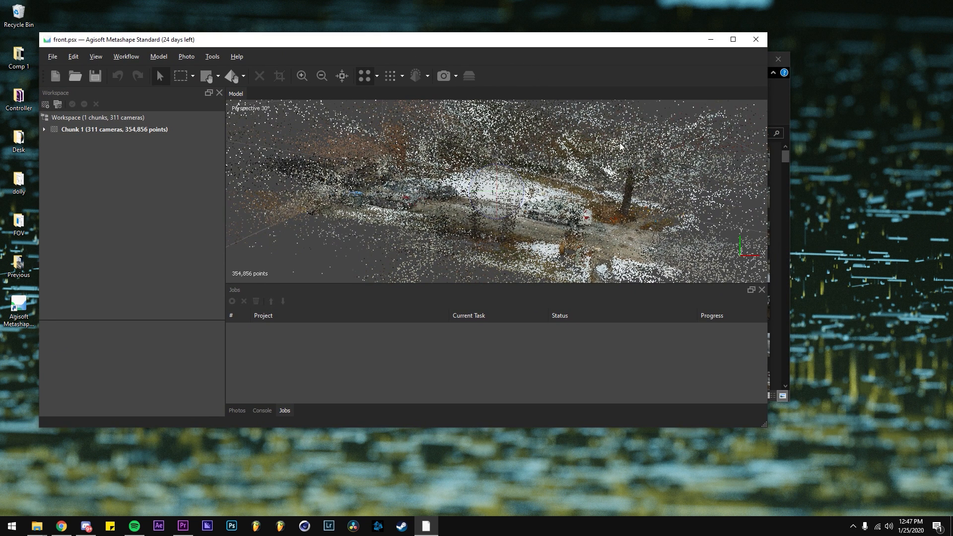
Open the Build Dense Cloud settings, expand the advanced options and look over the available quality levels without building
{"action": "left_click_drag", "start_coordinate": [503, 231], "coordinate": [558, 203]}
{"action": "left_click_drag", "start_coordinate": [408, 153], "coordinate": [437, 155]}
{"action": "left_click", "coordinate": [131, 57]}
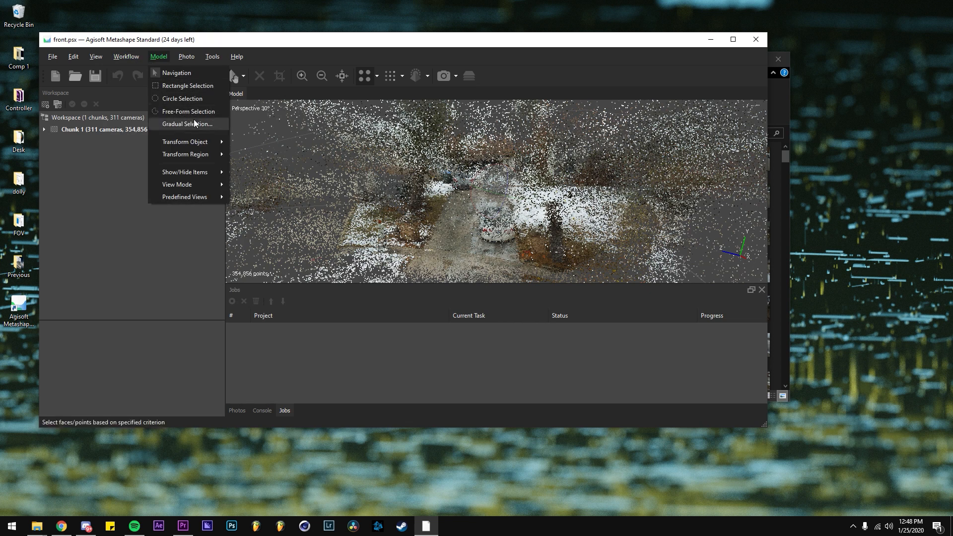
{"action": "left_click", "coordinate": [154, 111]}
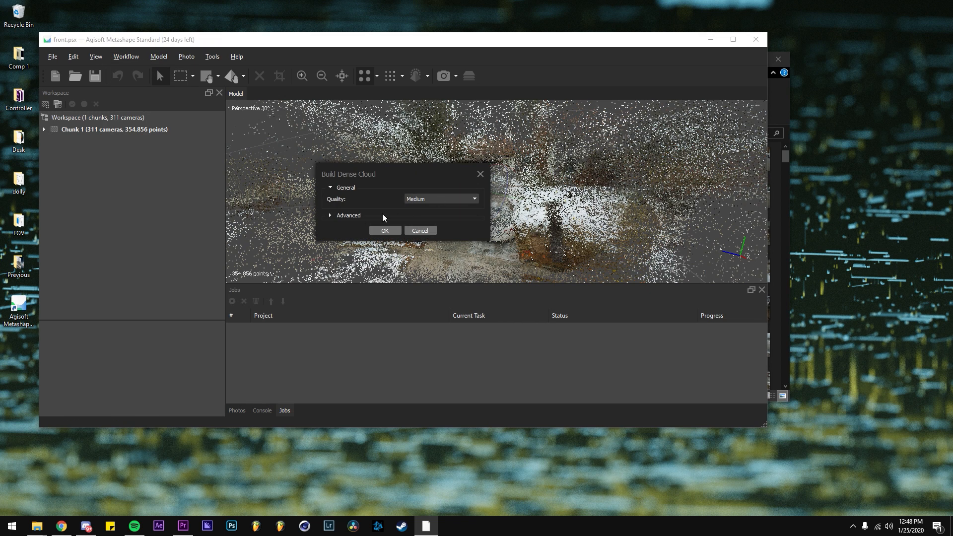
{"action": "left_click", "coordinate": [330, 216]}
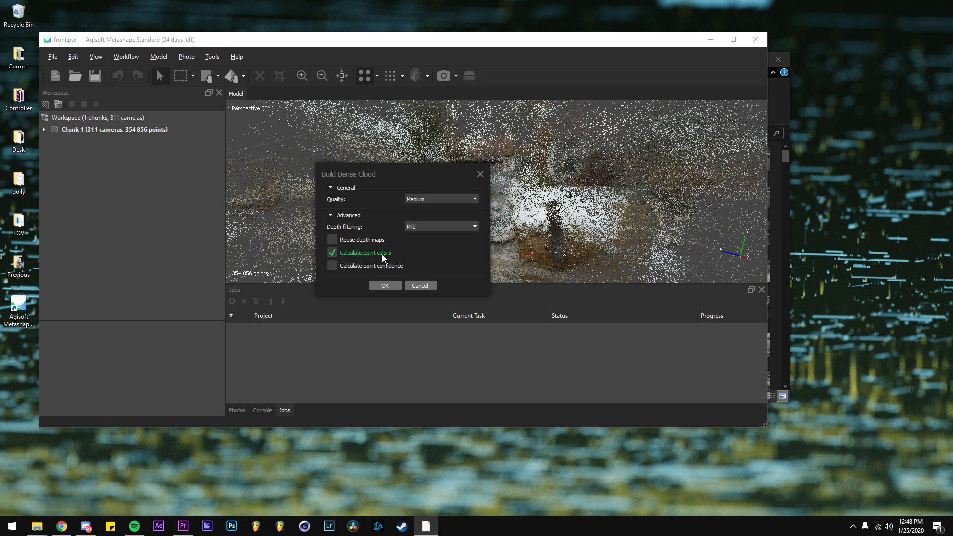
{"action": "left_click", "coordinate": [430, 200]}
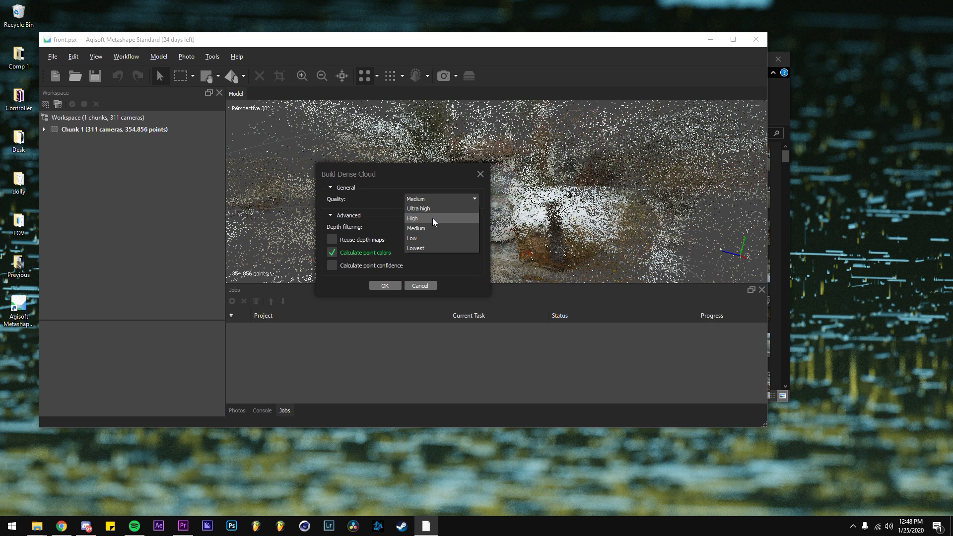
{"action": "left_click", "coordinate": [369, 205]}
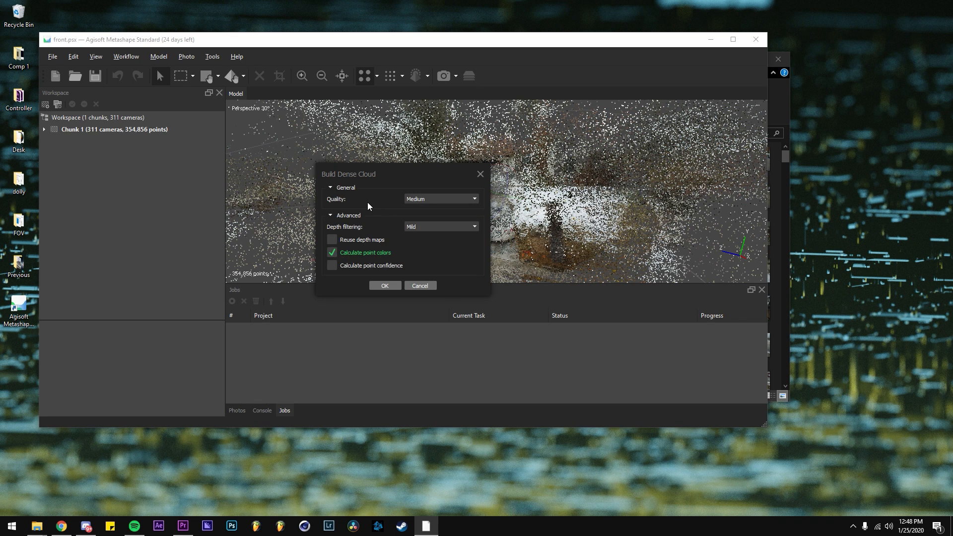
{"action": "left_click", "coordinate": [420, 201]}
{"action": "left_click", "coordinate": [377, 204]}
{"action": "left_click", "coordinate": [422, 288]}
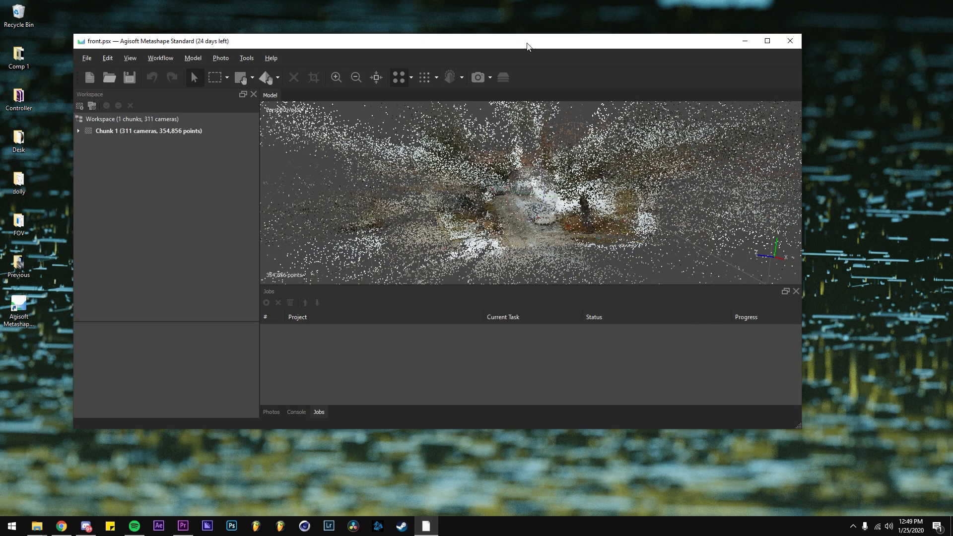
Display the dense cloud in place of the sparse points and inspect the scene from several angles and distances
{"action": "left_click_drag", "start_coordinate": [528, 43], "coordinate": [515, 37]}
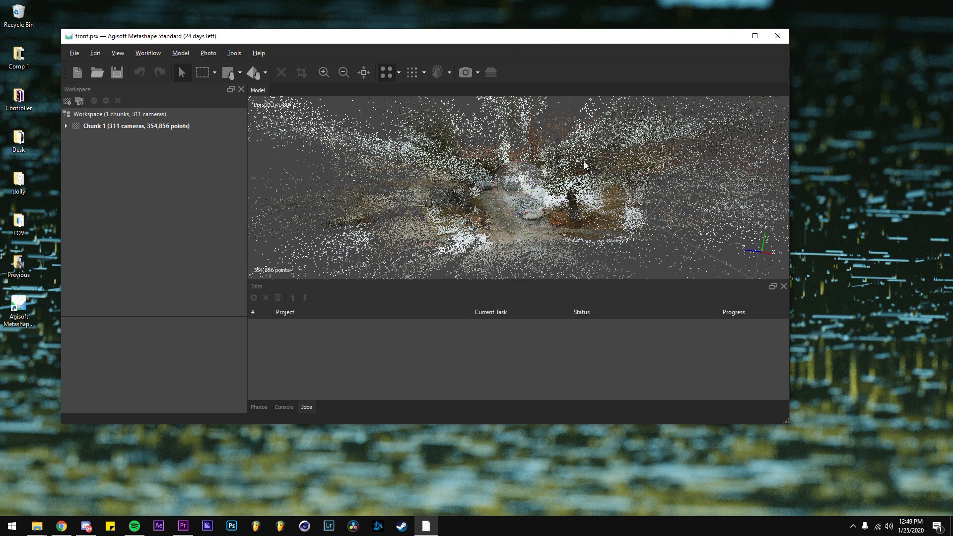
{"action": "left_click_drag", "start_coordinate": [481, 44], "coordinate": [497, 38]}
{"action": "mouse_move", "coordinate": [591, 186]}
{"action": "left_mouse_down"}
{"action": "mouse_move", "coordinate": [566, 183]}
{"action": "mouse_move", "coordinate": [578, 186]}
{"action": "left_mouse_up"}
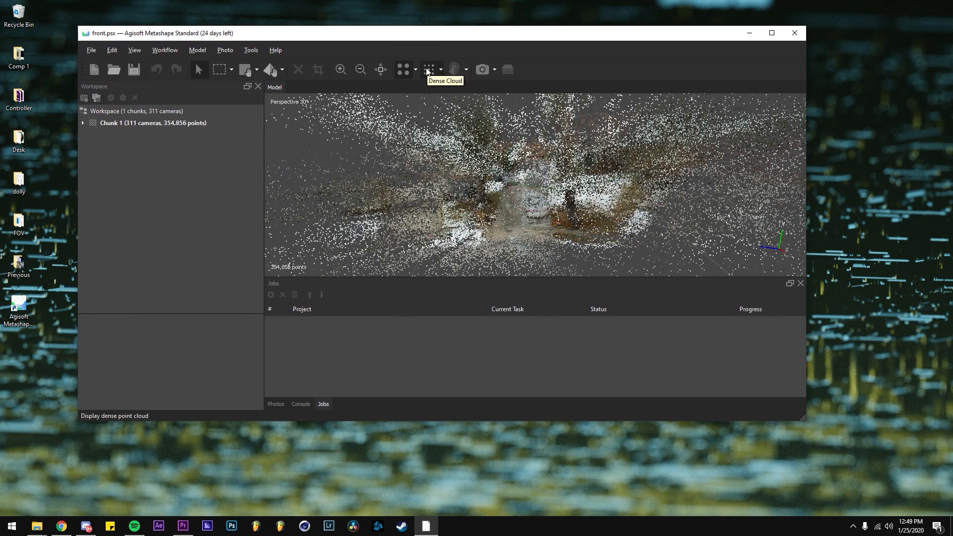
{"action": "left_click", "coordinate": [428, 71]}
{"action": "left_click_drag", "start_coordinate": [492, 172], "coordinate": [587, 192]}
{"action": "scroll", "coordinate": [534, 188], "scroll_direction": "up", "scroll_amount": 5}
{"action": "left_click_drag", "start_coordinate": [570, 190], "coordinate": [589, 213]}
{"action": "scroll", "coordinate": [584, 211], "scroll_direction": "down", "scroll_amount": 5}
{"action": "middle_click_drag", "start_coordinate": [589, 213], "coordinate": [517, 185]}
{"action": "scroll", "coordinate": [517, 185], "scroll_direction": "up", "scroll_amount": 6}
{"action": "left_click_drag", "start_coordinate": [475, 172], "coordinate": [534, 195]}
Select the stray points beside the dense cloud with Free-Form Selection and delete them
{"action": "left_click", "coordinate": [241, 78]}
{"action": "left_click", "coordinate": [250, 75]}
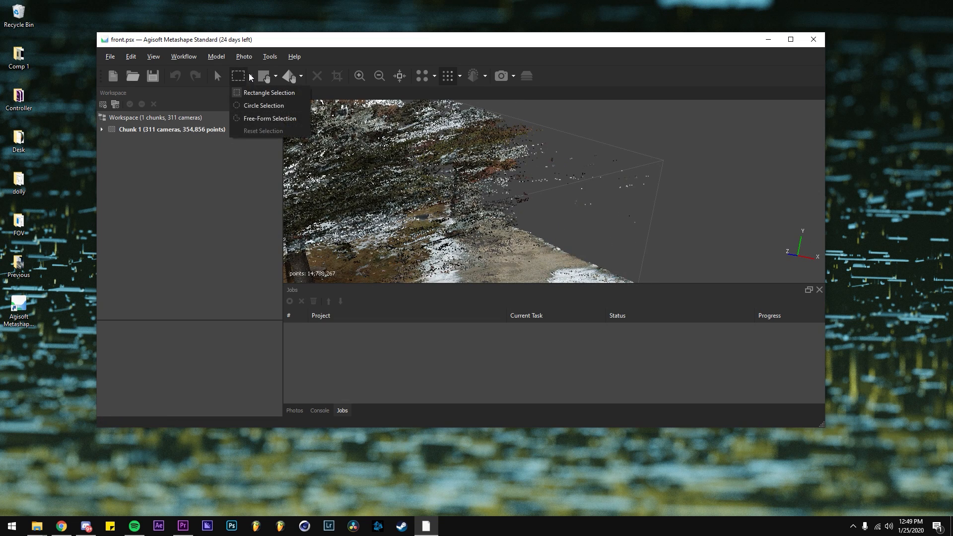
{"action": "left_click", "coordinate": [255, 119]}
{"action": "mouse_move", "coordinate": [614, 139]}
{"action": "left_mouse_down"}
{"action": "mouse_move", "coordinate": [532, 162]}
{"action": "mouse_move", "coordinate": [621, 118]}
{"action": "mouse_move", "coordinate": [612, 116]}
{"action": "left_mouse_up"}
{"action": "key", "text": "Delete"}
{"action": "middle_click_drag", "start_coordinate": [399, 176], "coordinate": [574, 201]}
{"action": "left_click", "coordinate": [371, 133]}
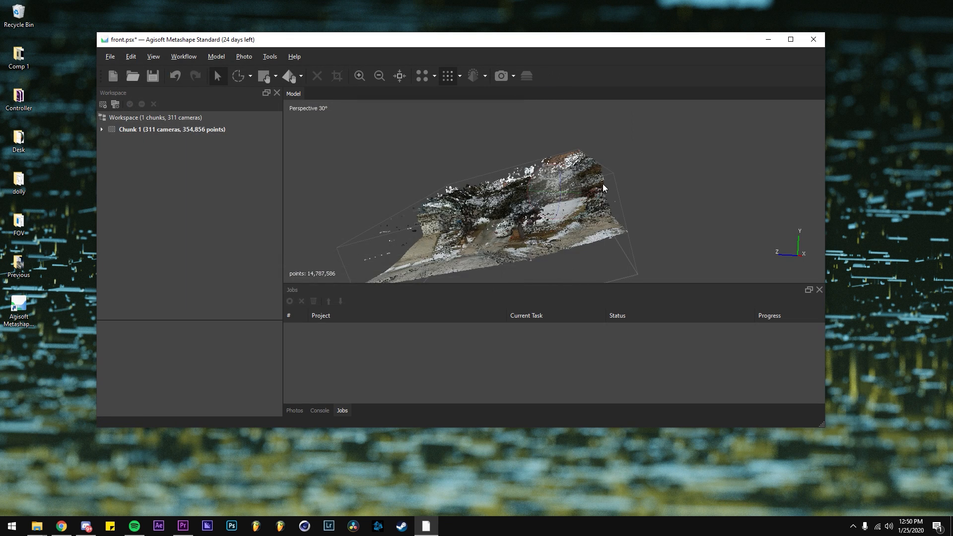
Start a point export of the chunk in ASCII PTS (*.pts) format
{"action": "mouse_move", "coordinate": [603, 184]}
{"action": "left_mouse_down"}
{"action": "mouse_move", "coordinate": [642, 175]}
{"action": "mouse_move", "coordinate": [601, 206]}
{"action": "mouse_move", "coordinate": [616, 194]}
{"action": "mouse_move", "coordinate": [596, 199]}
{"action": "left_mouse_up"}
{"action": "left_click", "coordinate": [105, 62]}
{"action": "mouse_move", "coordinate": [142, 149]}
{"action": "left_click", "coordinate": [264, 150]}
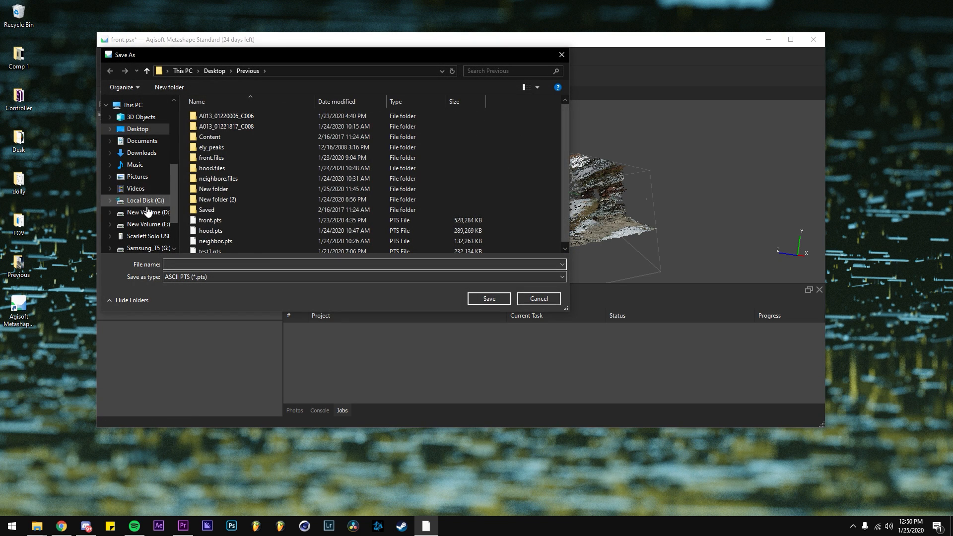
{"action": "left_click", "coordinate": [268, 276]}
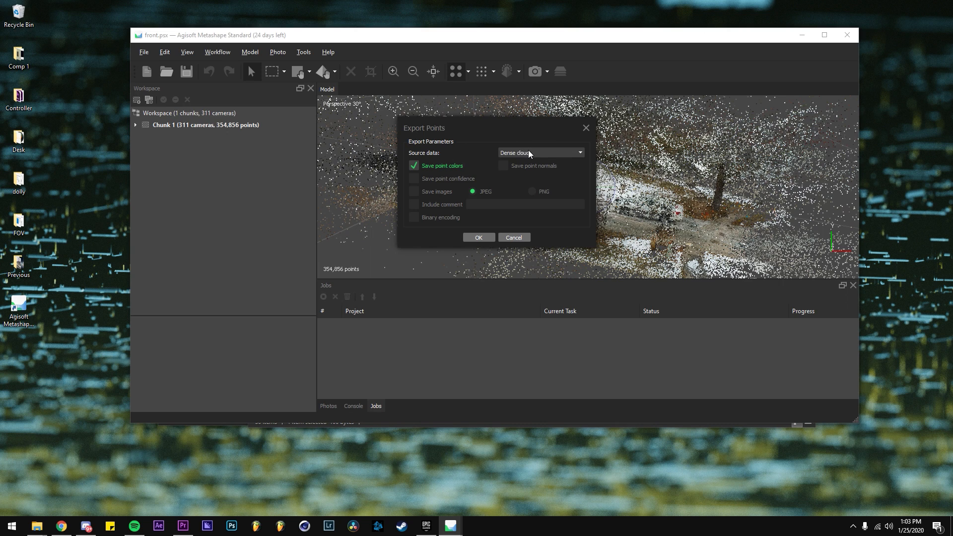
Look over the source data choices for the point export and choose Dense cloud
{"action": "left_click", "coordinate": [538, 154]}
{"action": "left_click", "coordinate": [531, 173]}
{"action": "left_click", "coordinate": [529, 153]}
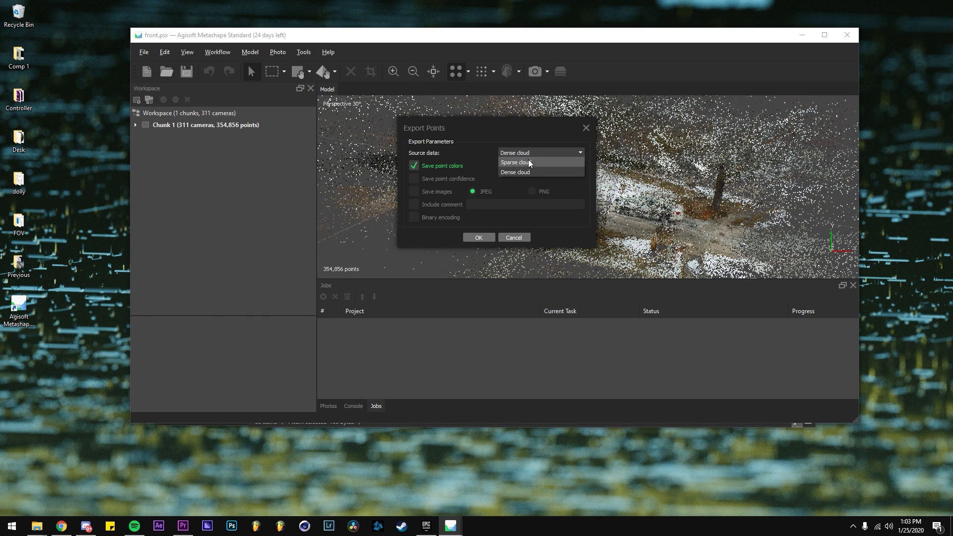
{"action": "left_click", "coordinate": [518, 172]}
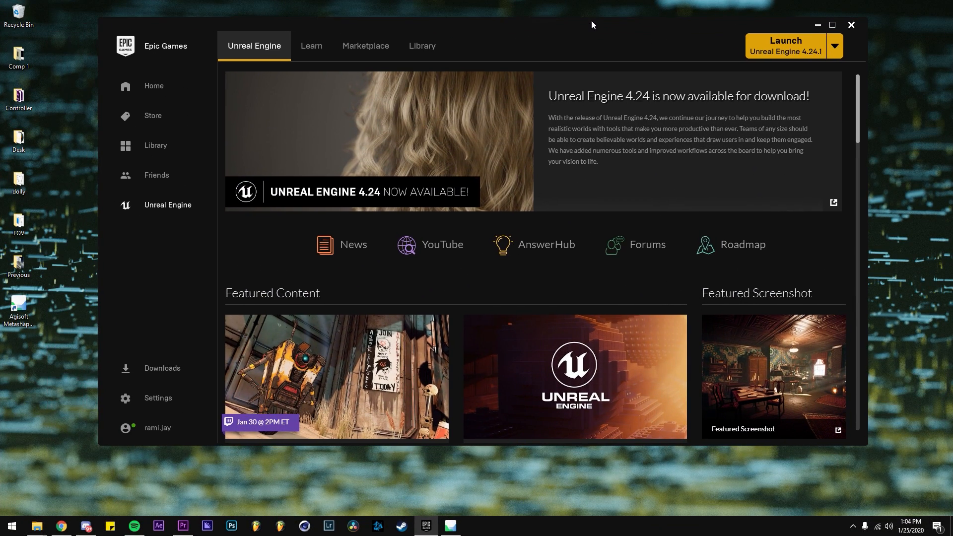
Switch to Chrome and open the LiDAR Point Cloud plugin's Unreal Engine Marketplace page through the free download on pointcloudplugin.com
{"action": "left_click_drag", "start_coordinate": [591, 20], "coordinate": [561, 41]}
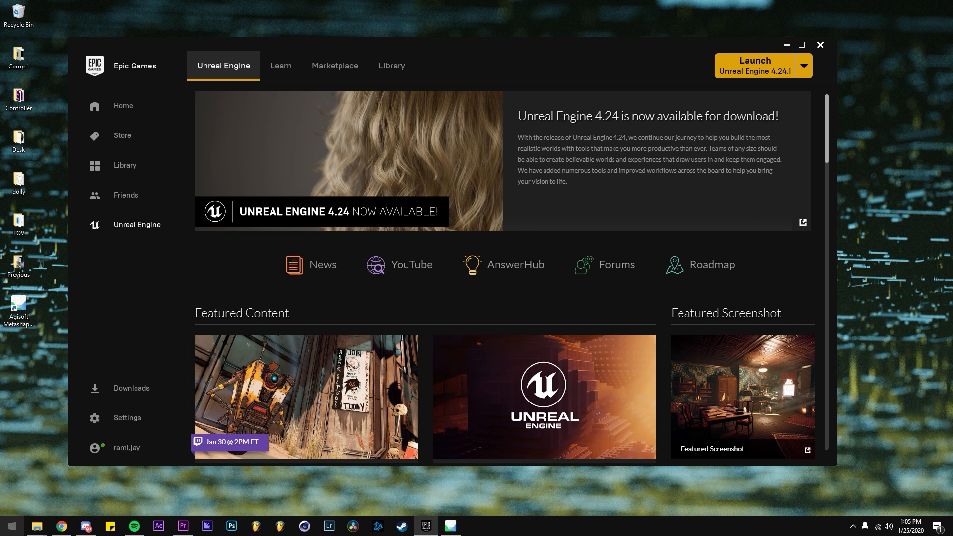
{"action": "left_click", "coordinate": [61, 526]}
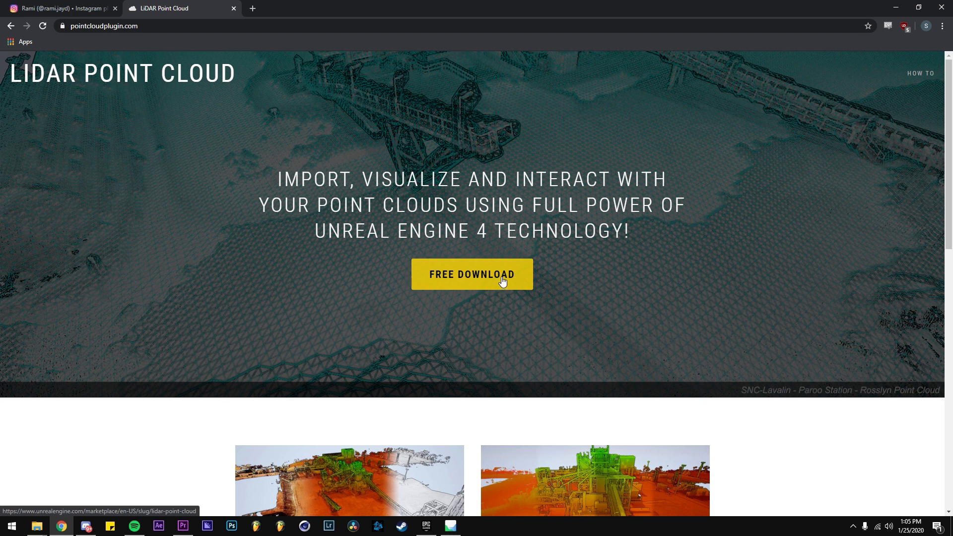
{"action": "left_click_drag", "start_coordinate": [188, 29], "coordinate": [34, 64]}
{"action": "left_click", "coordinate": [466, 257]}
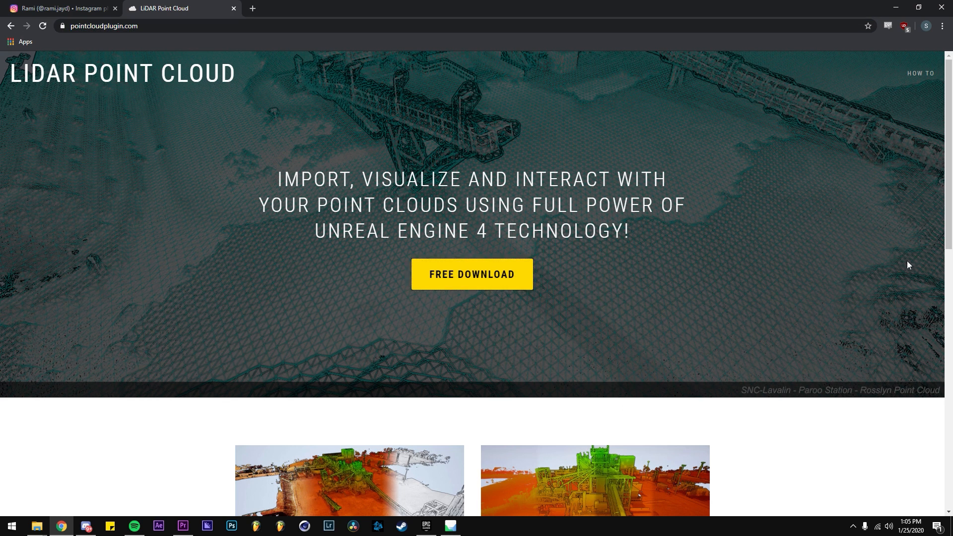
{"action": "left_click", "coordinate": [474, 263]}
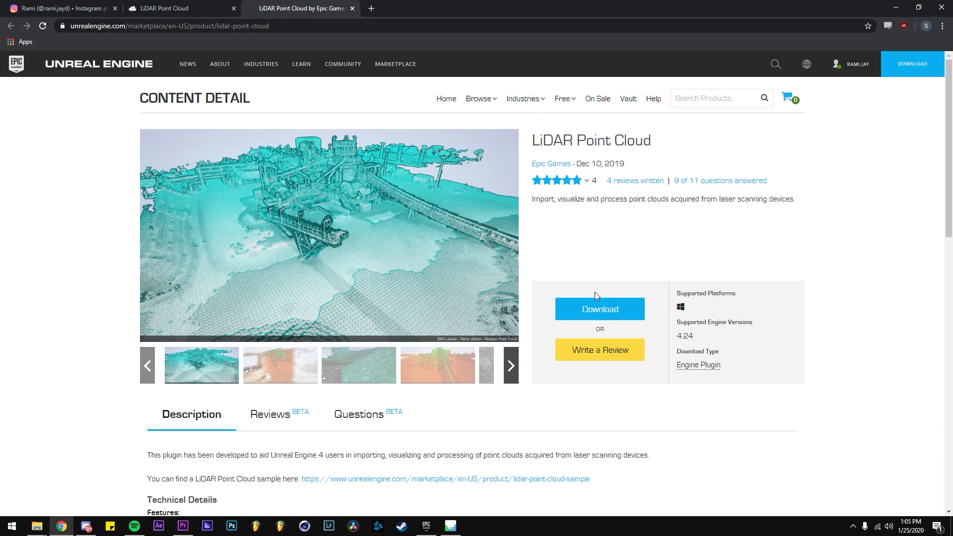
{"action": "left_click", "coordinate": [504, 97]}
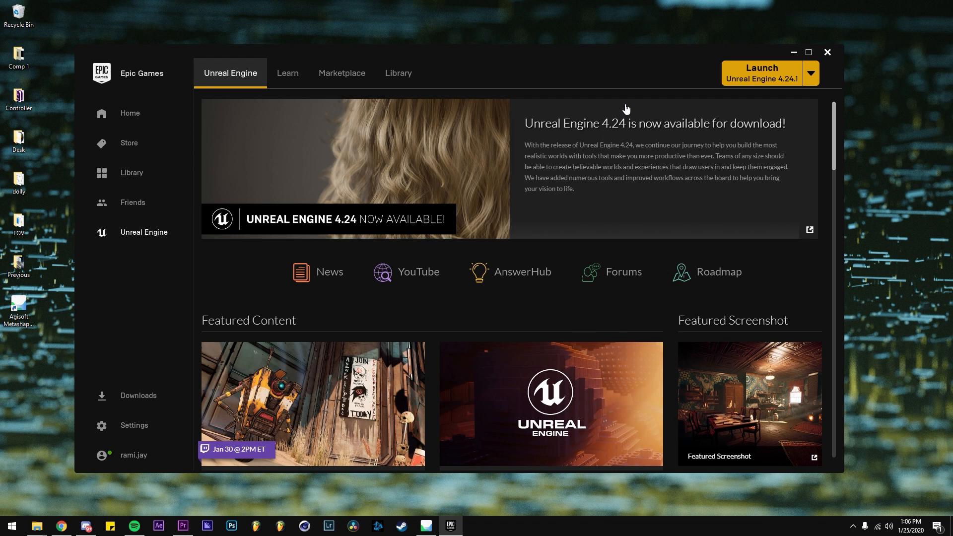
Launch Unreal Engine 4.24.1 from the Epic Games Launcher and set up a new Games project with the Blank template
{"action": "left_click", "coordinate": [746, 77]}
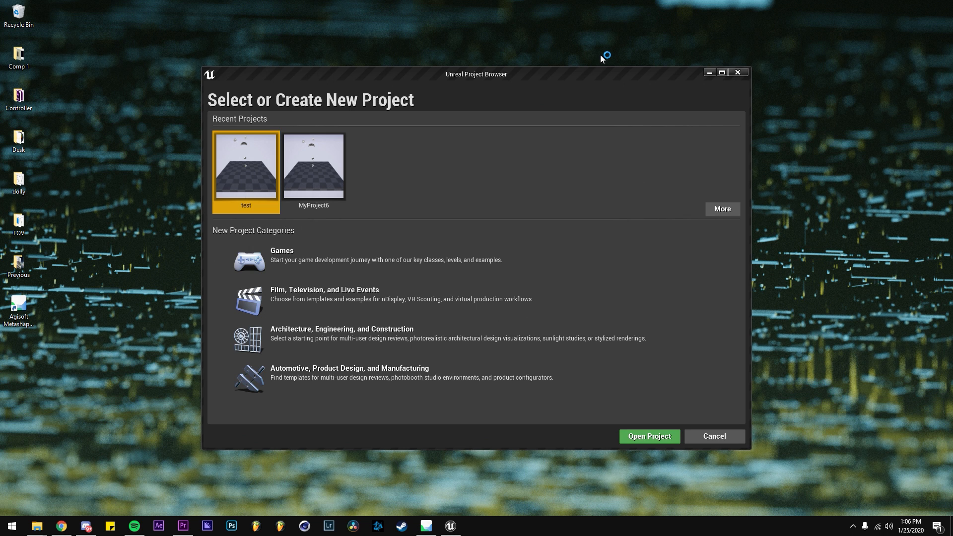
{"action": "left_click_drag", "start_coordinate": [496, 72], "coordinate": [509, 40]}
{"action": "left_click", "coordinate": [415, 223]}
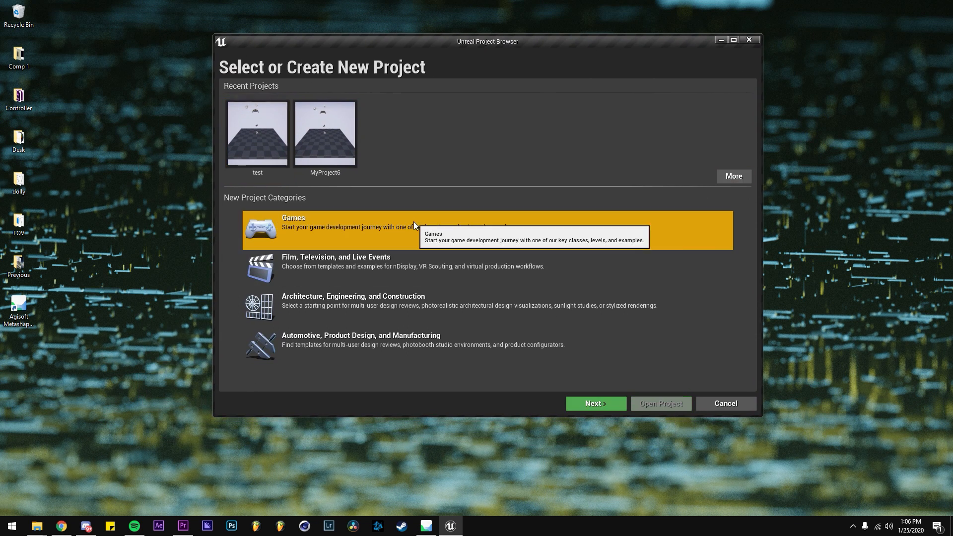
{"action": "left_click", "coordinate": [603, 409]}
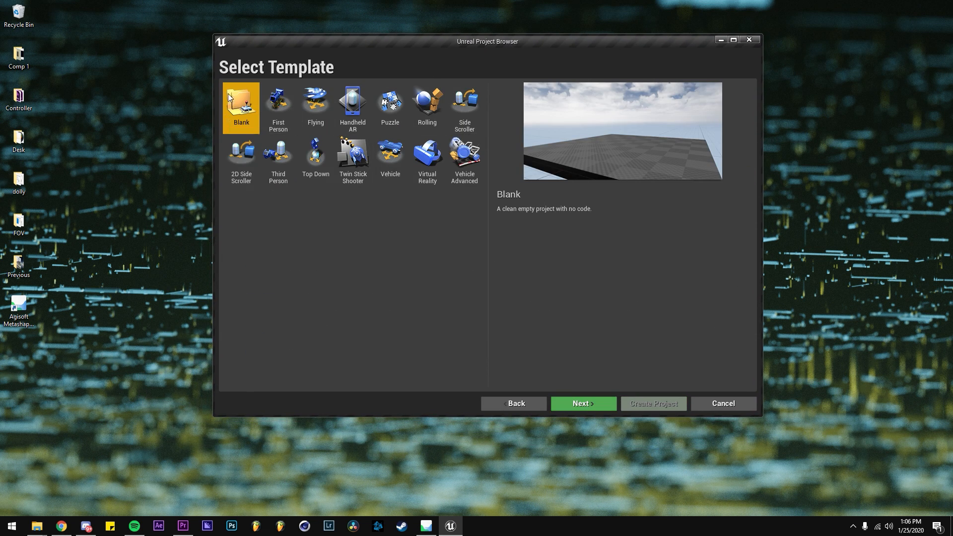
{"action": "left_click", "coordinate": [603, 403]}
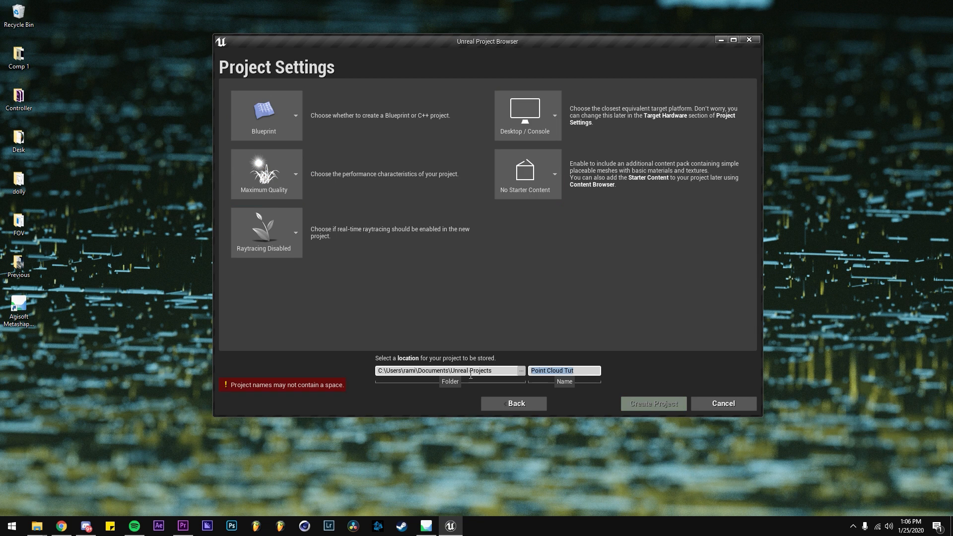
Name the new project Pointtut and create it
{"action": "type", "text": "Point"}
{"action": "key", "text": "BackSpace"}
{"action": "type", "text": "Tut"}
{"action": "left_click", "coordinate": [657, 402]}
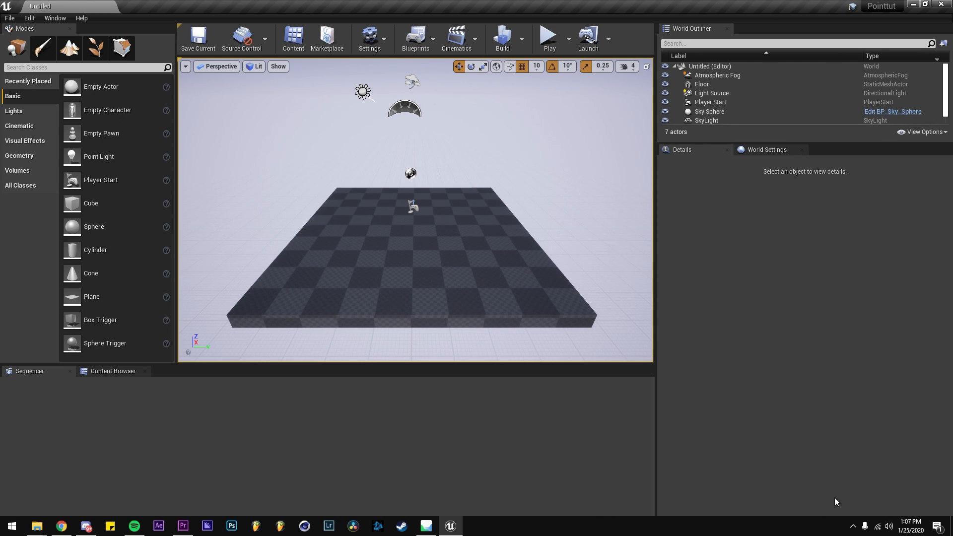
Enable the LiDAR Point Cloud Support plugin, accept its beta status and restart the editor
{"action": "left_click", "coordinate": [30, 18]}
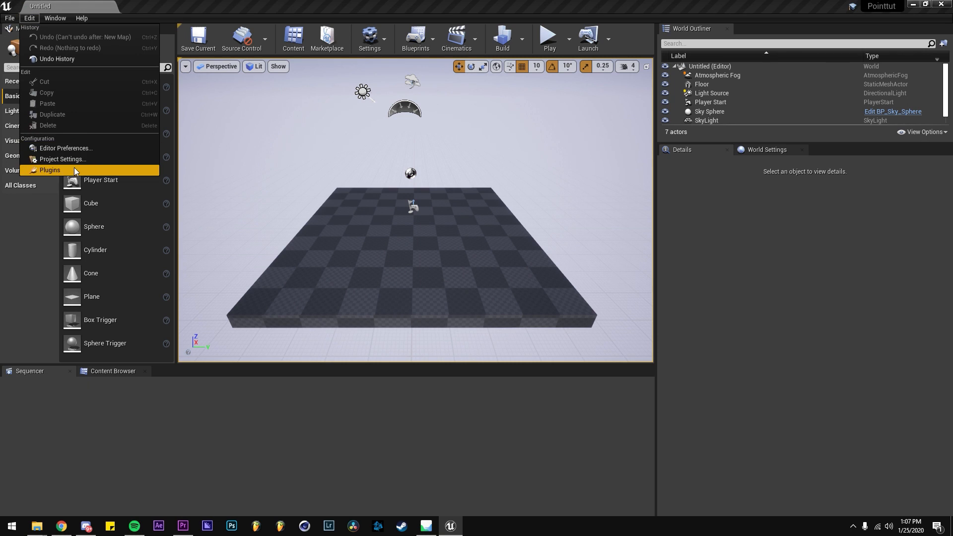
{"action": "left_click", "coordinate": [80, 170]}
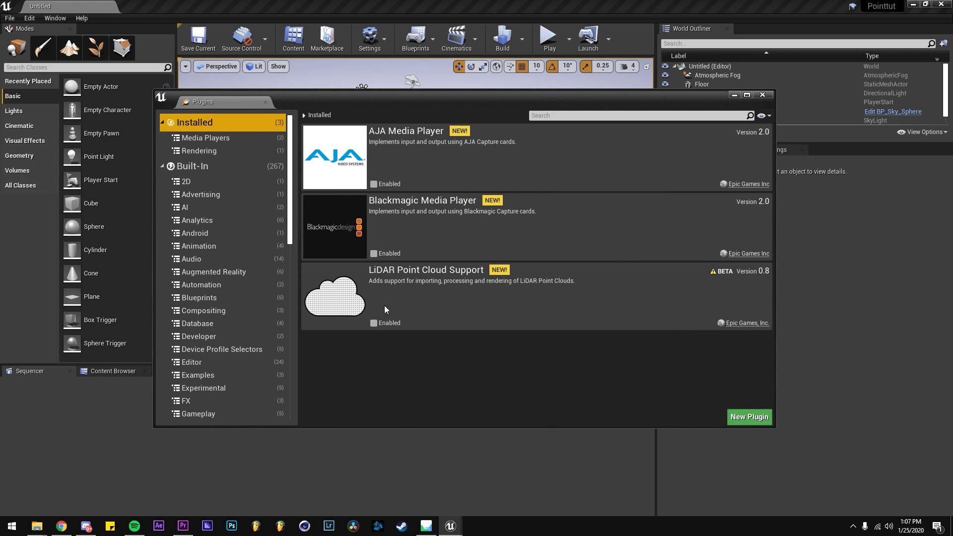
{"action": "left_click", "coordinate": [374, 324]}
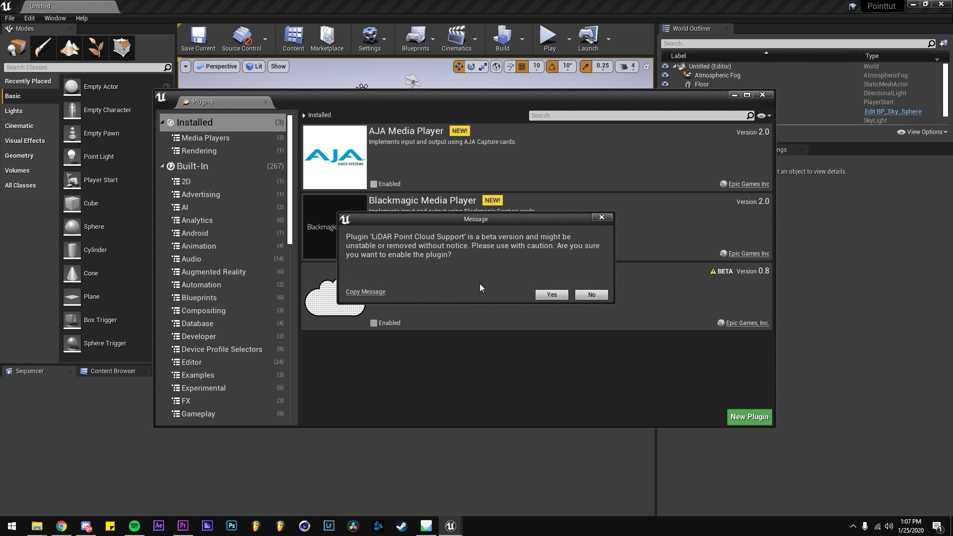
{"action": "left_click", "coordinate": [551, 295]}
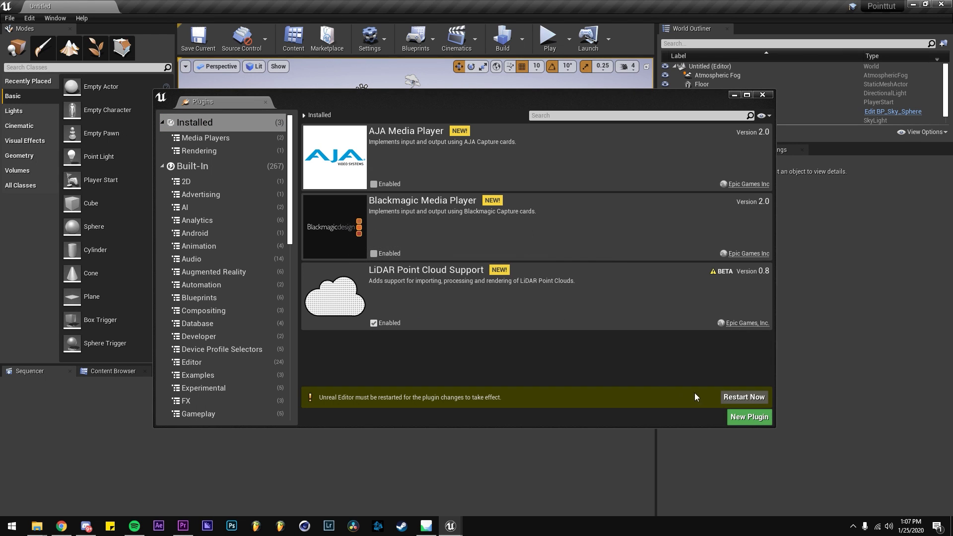
{"action": "left_click", "coordinate": [743, 397]}
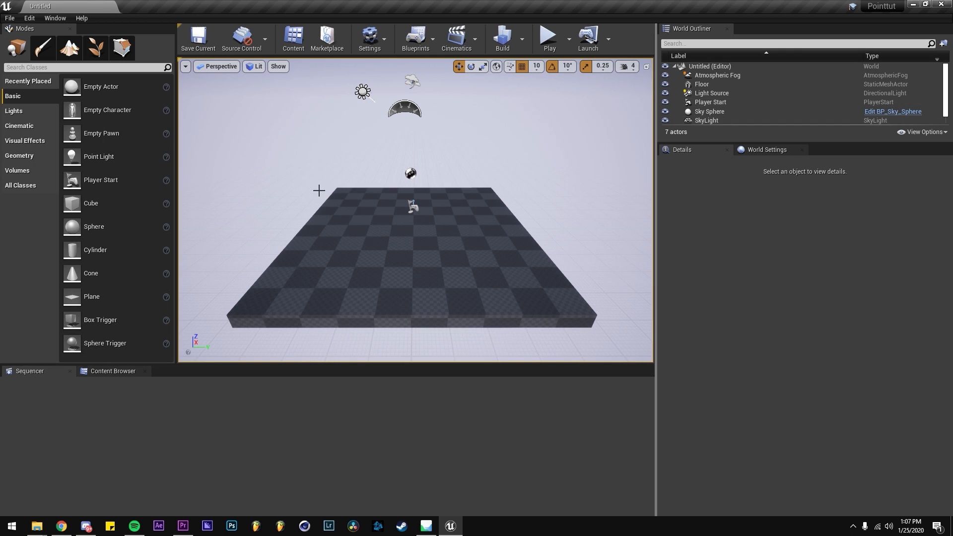
Delete all default actors from the level, from Atmospheric Fog through SphereReflectionCapture, including referenced ones
{"action": "left_click", "coordinate": [717, 75]}
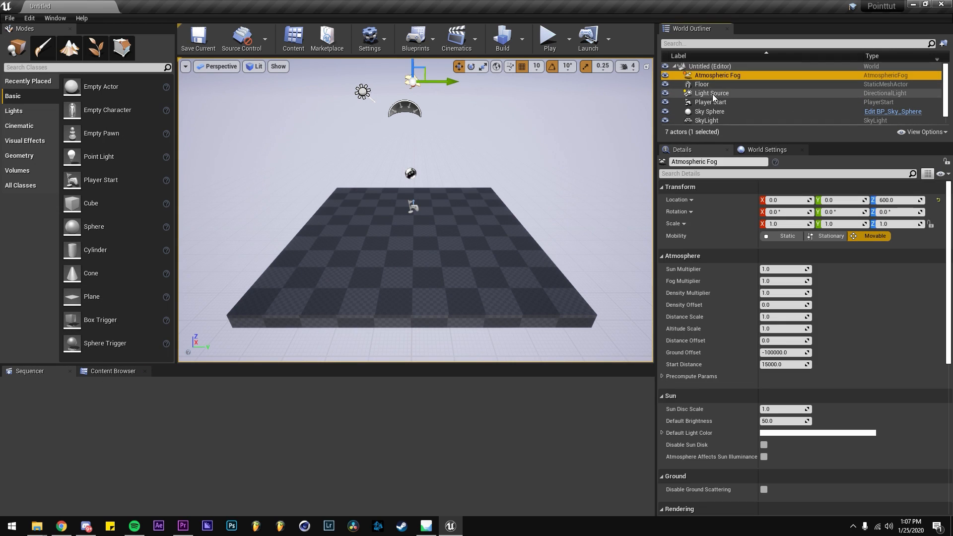
{"action": "scroll", "coordinate": [713, 92], "scroll_direction": "down", "scroll_amount": 1}
{"action": "left_click", "coordinate": [717, 119], "text": "shift"}
{"action": "key", "text": "Delete"}
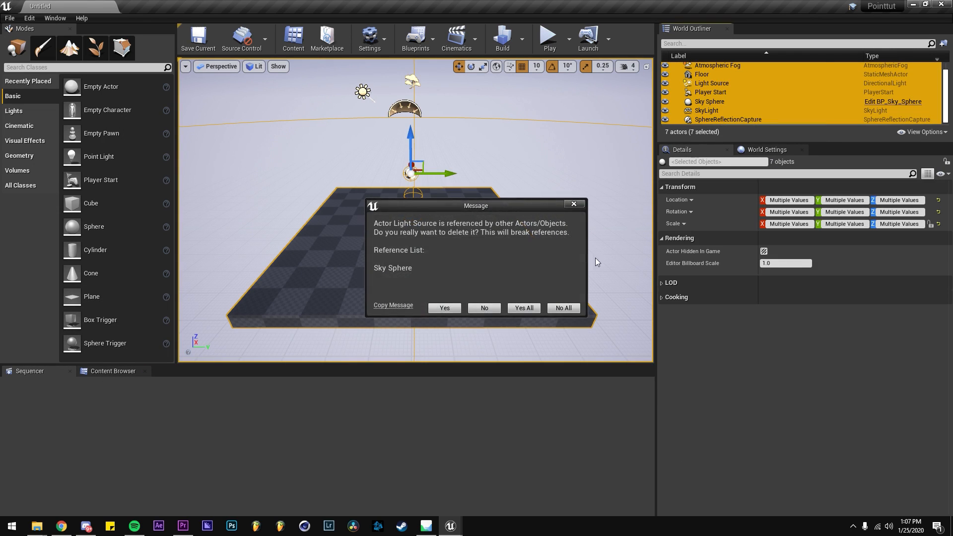
{"action": "left_click", "coordinate": [526, 313]}
Import front.pts from the desktop's Previous folder into the project content with the default LiDAR point cloud import options
{"action": "left_click", "coordinate": [114, 371]}
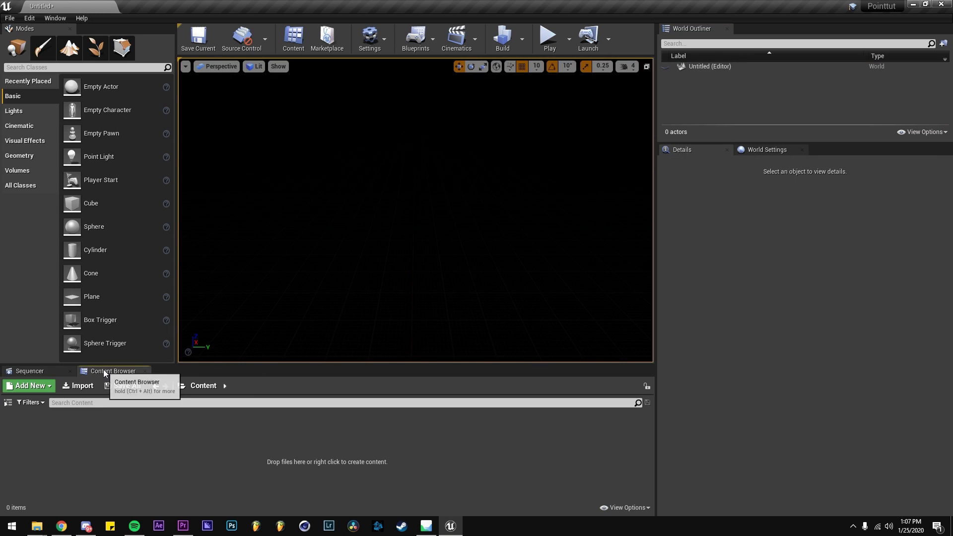
{"action": "left_click", "coordinate": [78, 386]}
{"action": "left_click", "coordinate": [41, 82]}
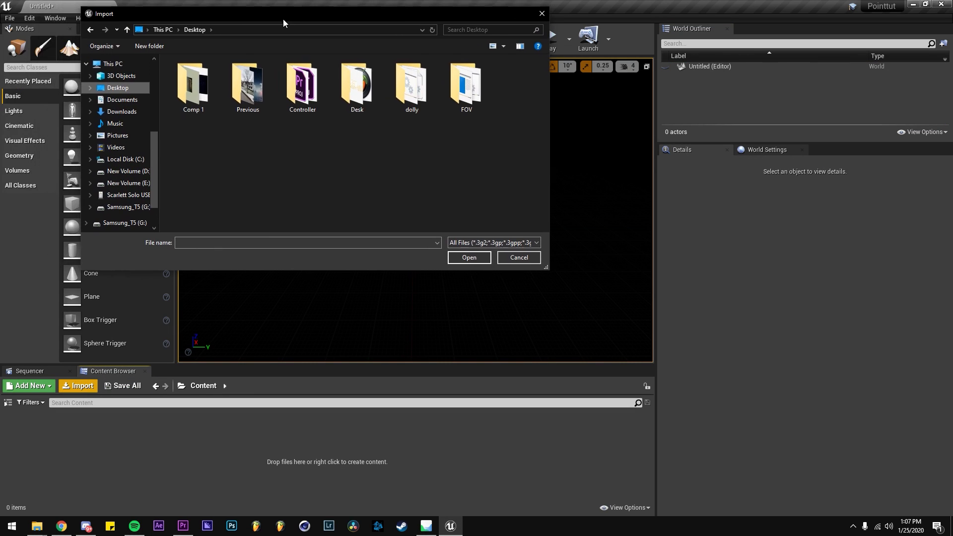
{"action": "left_click_drag", "start_coordinate": [517, 106], "coordinate": [523, 99]}
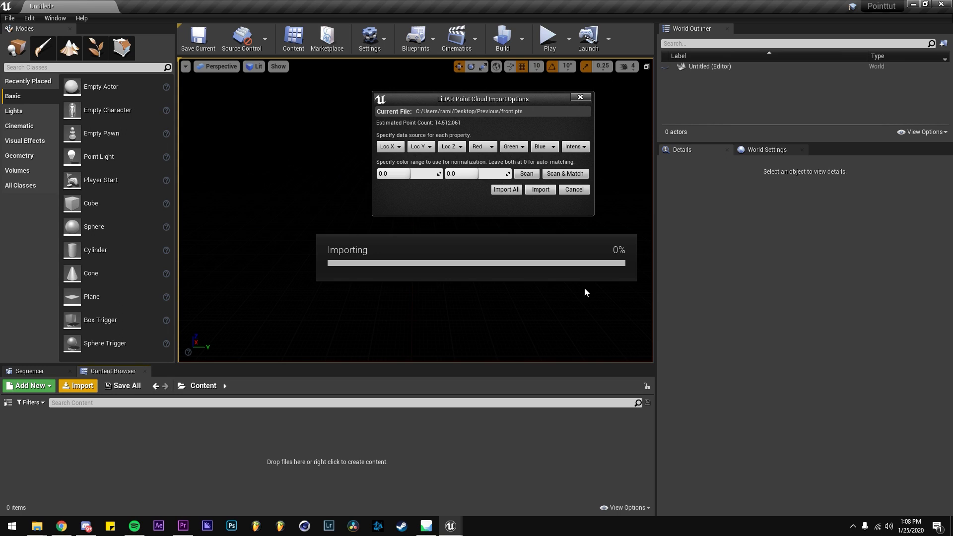
{"action": "left_click", "coordinate": [539, 190]}
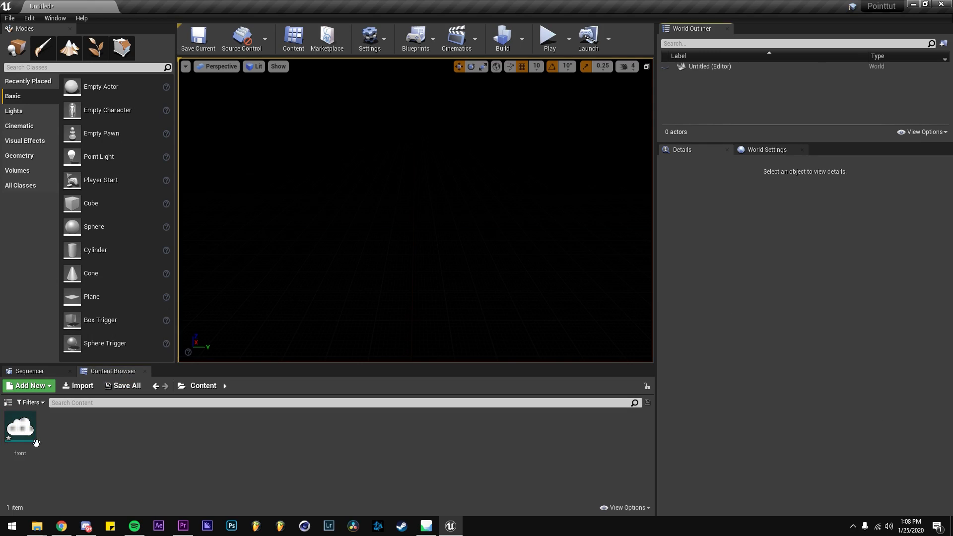
Place the front point cloud in the level and rotate it about the X axis until the house stands upright
{"action": "left_click_drag", "start_coordinate": [22, 428], "coordinate": [366, 274]}
{"action": "right_click_drag", "start_coordinate": [480, 194], "coordinate": [524, 213]}
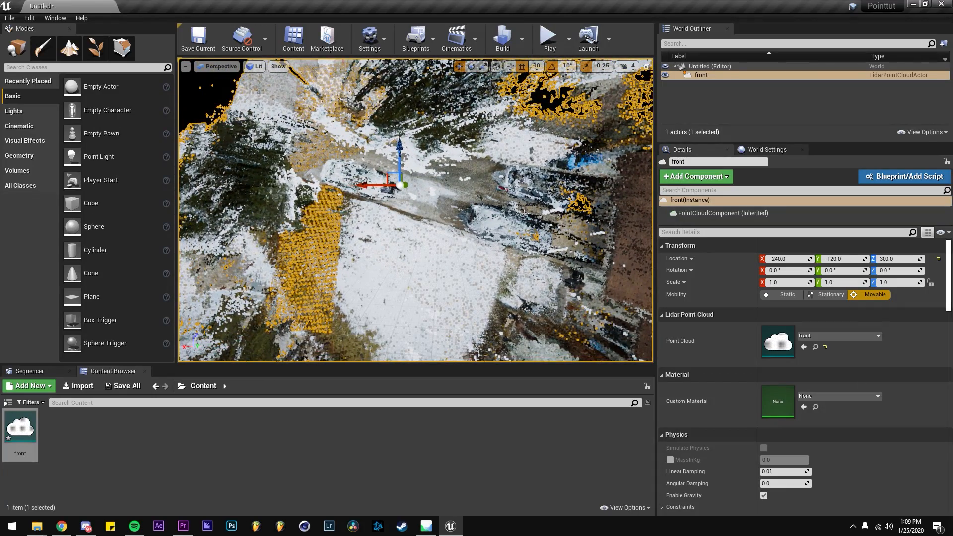
{"action": "left_click", "coordinate": [711, 77]}
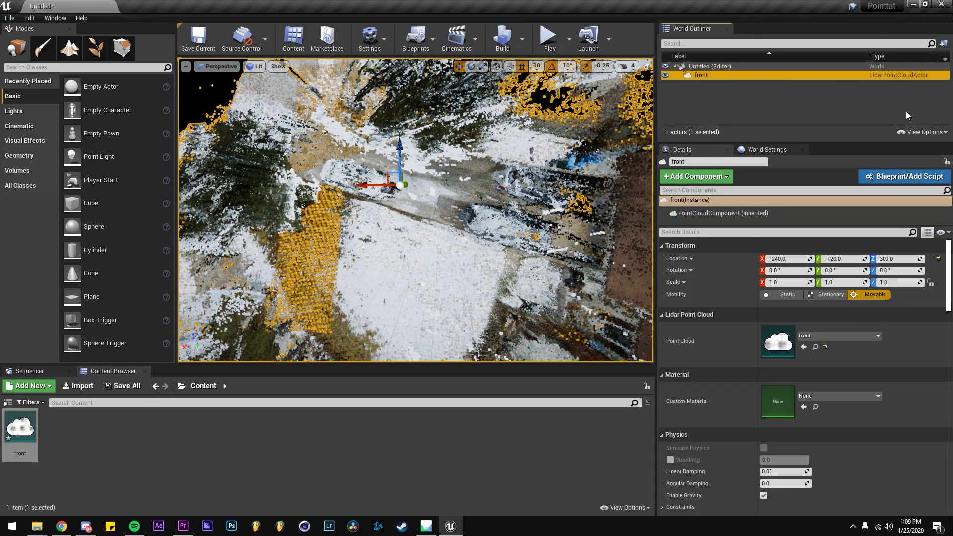
{"action": "left_click_drag", "start_coordinate": [775, 270], "coordinate": [822, 270]}
{"action": "key", "text": "ctrl+z"}
{"action": "right_click_drag", "start_coordinate": [416, 211], "coordinate": [492, 216]}
{"action": "key", "text": "w"}
{"action": "key", "text": "w"}
{"action": "key", "text": "s"}
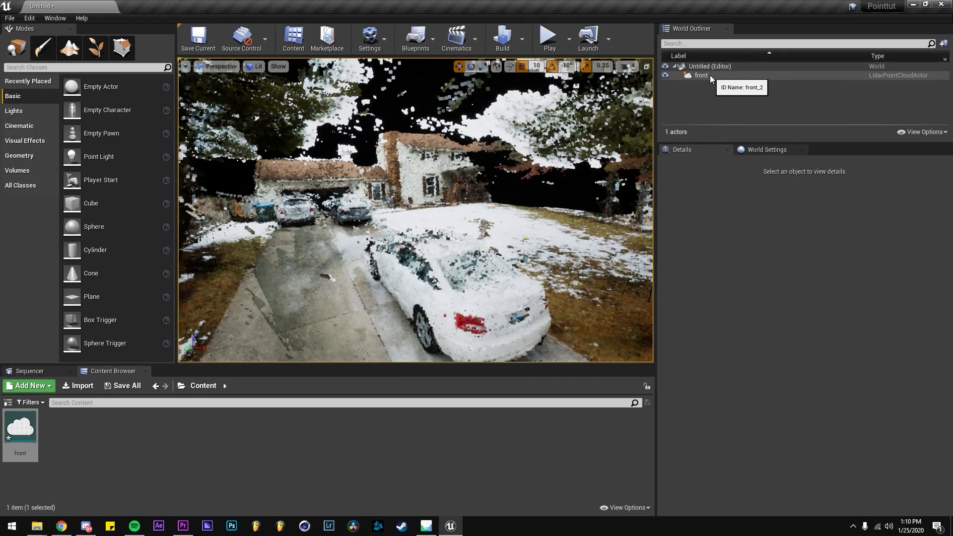
Try a different Point Budget on the front point cloud and reset it to the default
{"action": "left_click", "coordinate": [710, 76]}
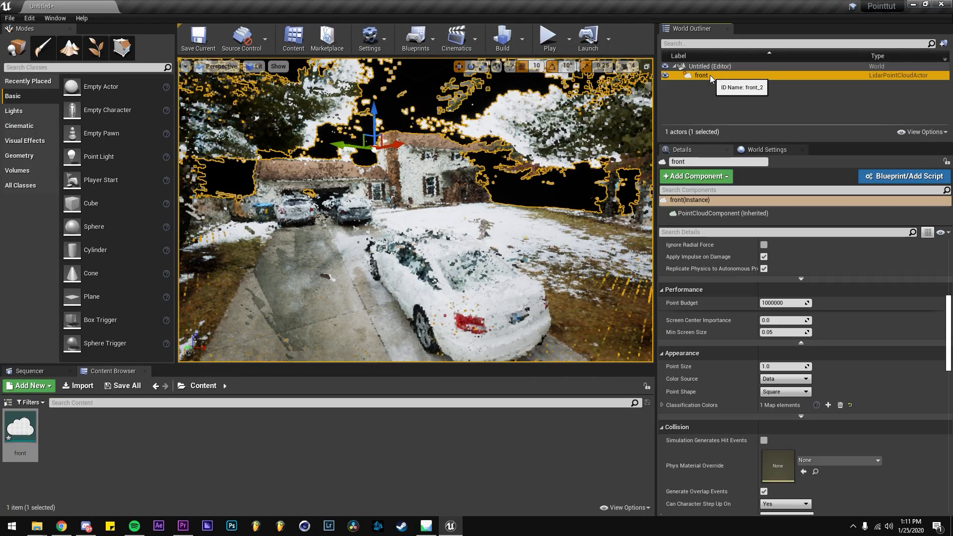
{"action": "left_click", "coordinate": [783, 302]}
{"action": "left_click_drag", "start_coordinate": [786, 303], "coordinate": [792, 304]}
{"action": "left_click", "coordinate": [818, 303]}
Reduce the Point Size of the front point cloud to about 0.695, checking the scene from different viewpoints
{"action": "left_click_drag", "start_coordinate": [785, 367], "coordinate": [777, 367]}
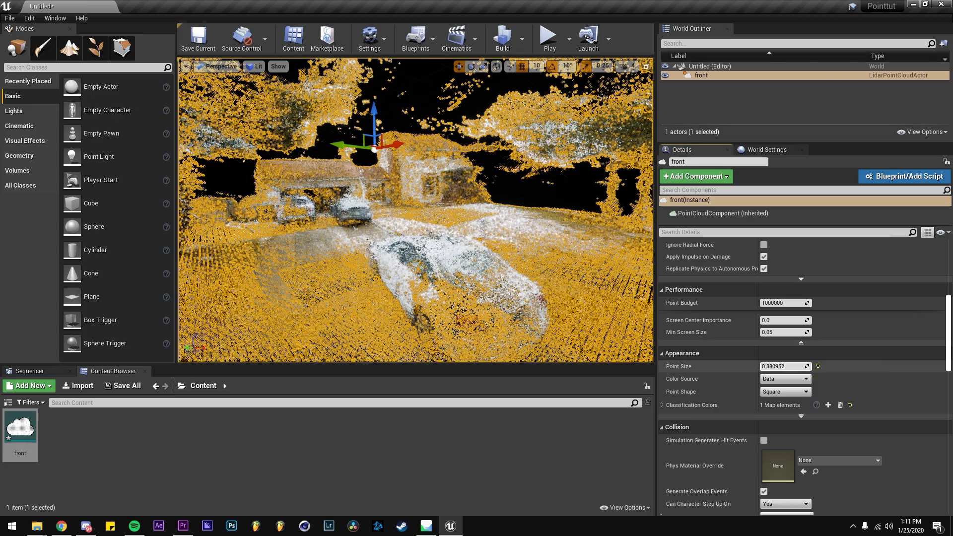
{"action": "left_click", "coordinate": [392, 111]}
{"action": "right_click_drag", "start_coordinate": [391, 112], "coordinate": [424, 186]}
{"action": "left_click", "coordinate": [706, 78]}
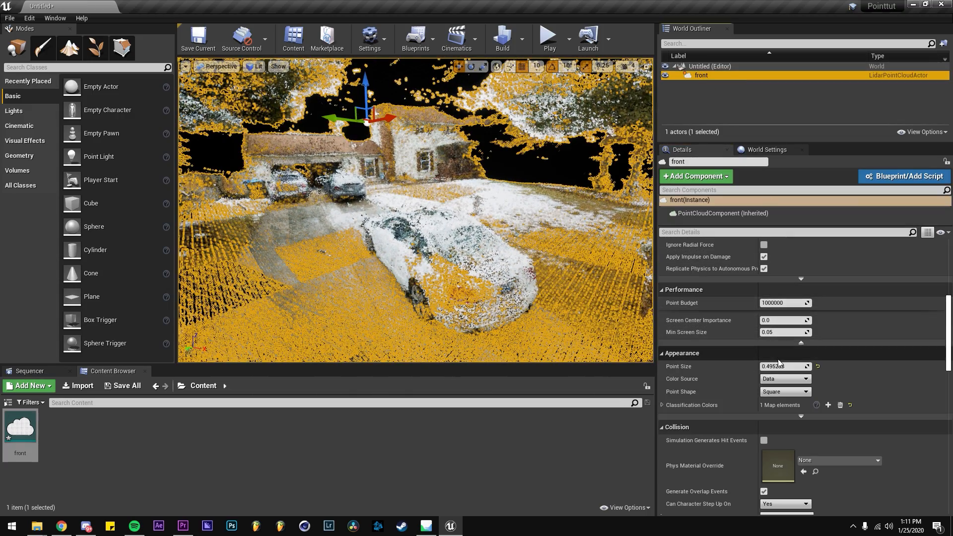
{"action": "left_click_drag", "start_coordinate": [784, 366], "coordinate": [778, 366]}
{"action": "left_click", "coordinate": [394, 89]}
{"action": "right_click_drag", "start_coordinate": [393, 90], "coordinate": [561, 95]}
{"action": "key", "text": "a"}
{"action": "key", "text": "w"}
{"action": "right_click_drag", "start_coordinate": [416, 210], "coordinate": [517, 198]}
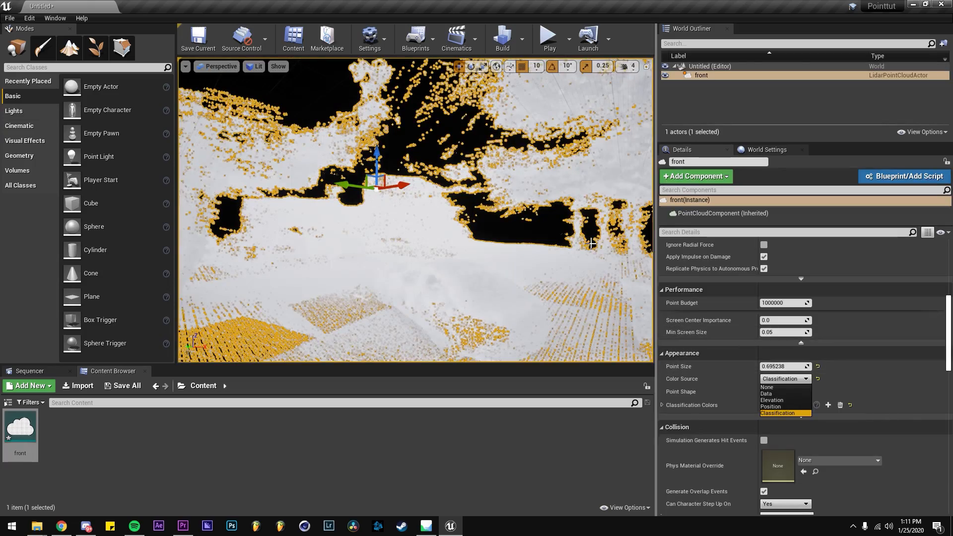
Set the front point cloud's Color Source to Data and switch its Point Shape to circle
{"action": "left_click", "coordinate": [792, 393]}
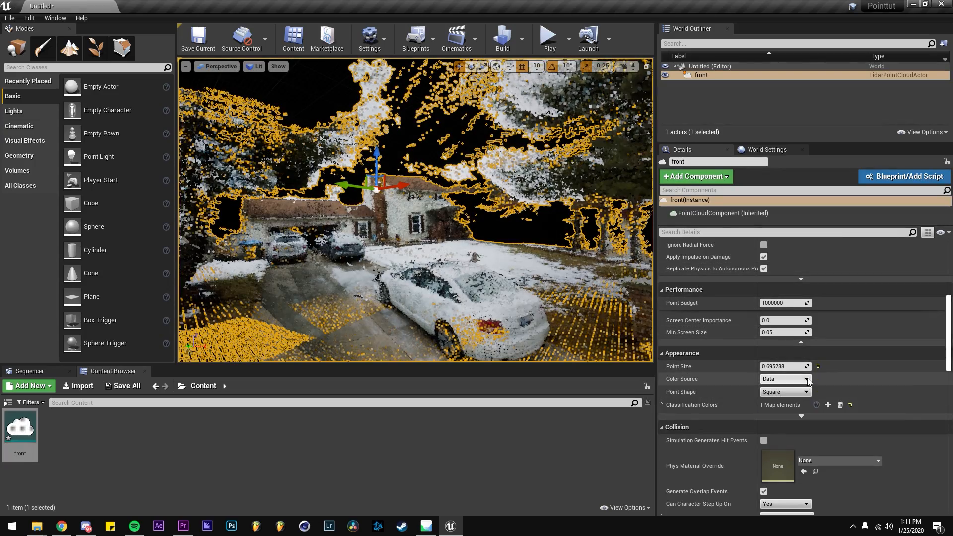
{"action": "key", "text": "Escape"}
{"action": "right_click_drag", "start_coordinate": [417, 211], "coordinate": [414, 235]}
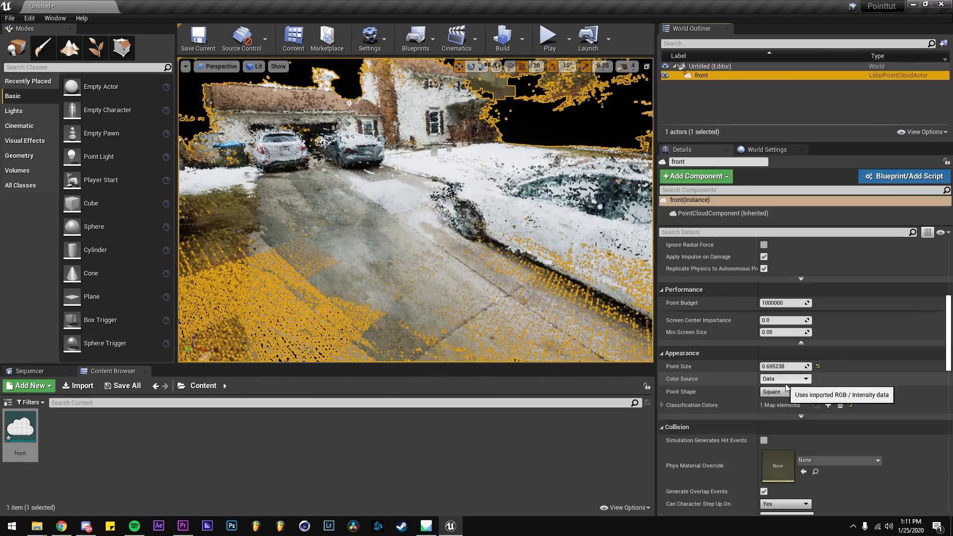
{"action": "left_click", "coordinate": [785, 392]}
{"action": "left_click", "coordinate": [785, 406]}
{"action": "key", "text": "Escape"}
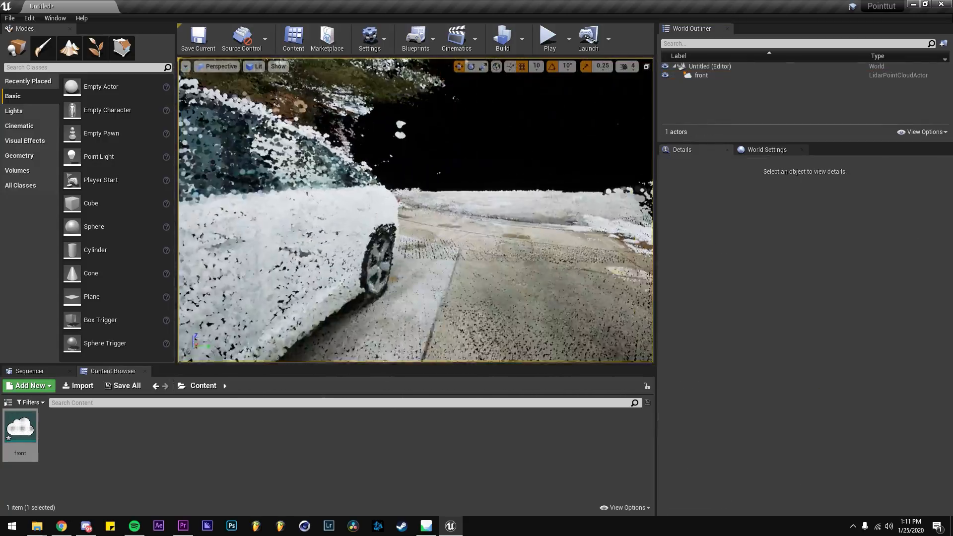
Examine the driveway, cars, trees and house in the point cloud from several viewpoints
{"action": "right_click_drag", "start_coordinate": [416, 210], "coordinate": [546, 211]}
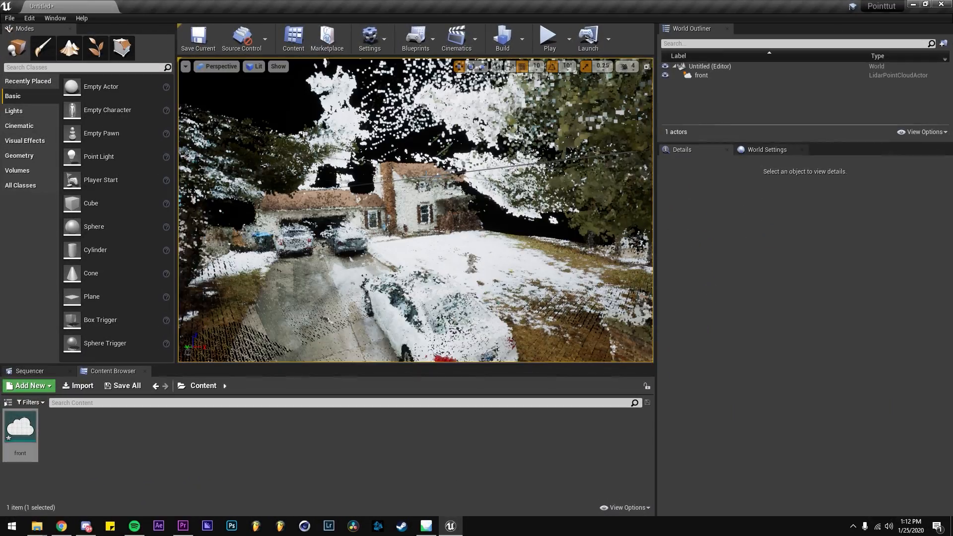
{"action": "mouse_move", "coordinate": [390, 189]}
{"action": "right_mouse_down"}
{"action": "mouse_move", "coordinate": [476, 198]}
{"action": "mouse_move", "coordinate": [437, 213]}
{"action": "mouse_move", "coordinate": [390, 189]}
{"action": "right_mouse_up"}
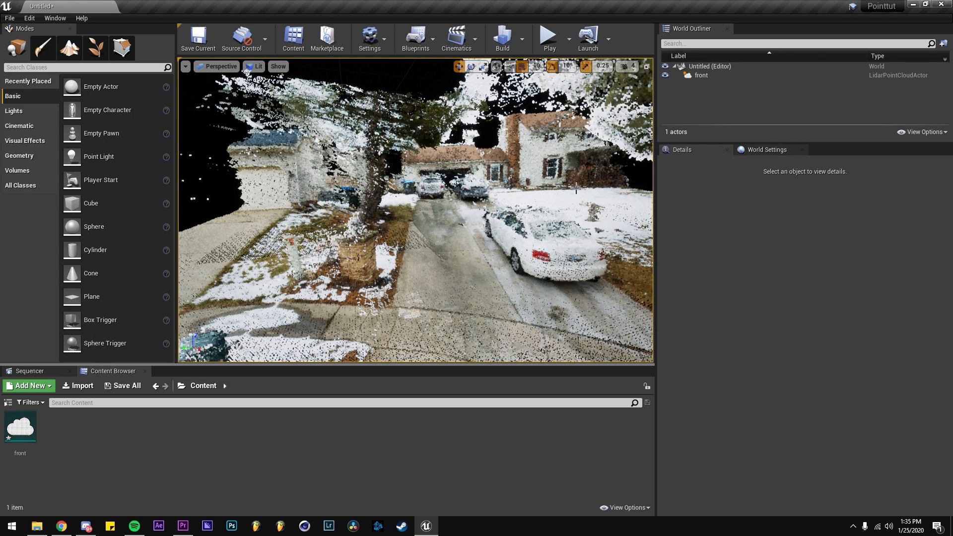
{"action": "right_click_drag", "start_coordinate": [568, 182], "coordinate": [447, 171]}
{"action": "key", "text": "w"}
{"action": "key", "text": "w"}
{"action": "key", "text": "w"}
{"action": "key", "text": "w"}
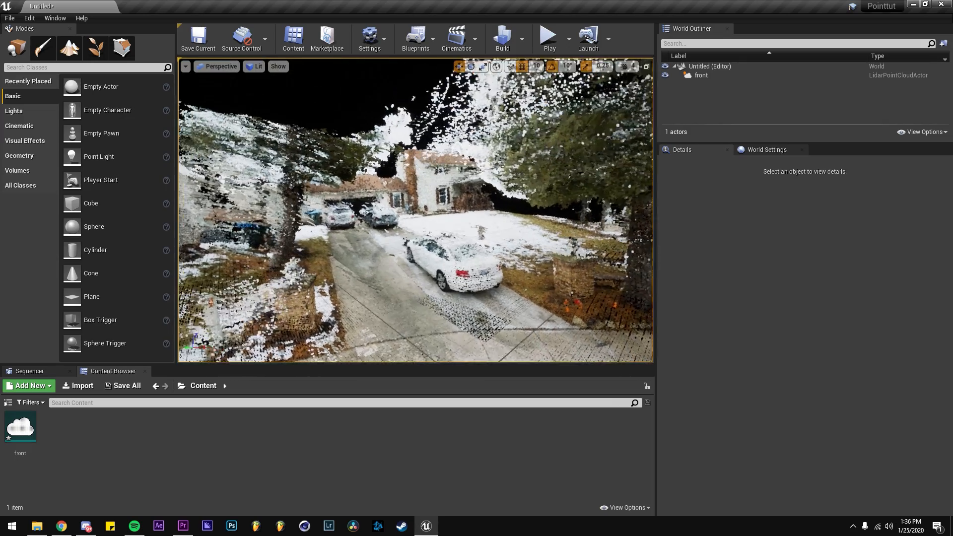
Find the Post Process Volume actor class and place one in the level near the house
{"action": "left_click", "coordinate": [126, 67]}
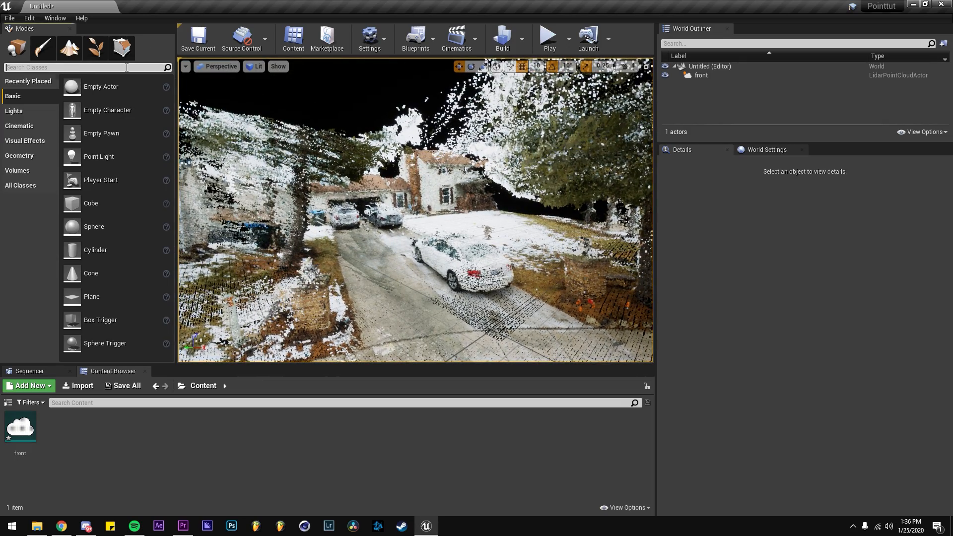
{"action": "type", "text": "post pr"}
{"action": "left_click_drag", "start_coordinate": [57, 86], "coordinate": [445, 159]}
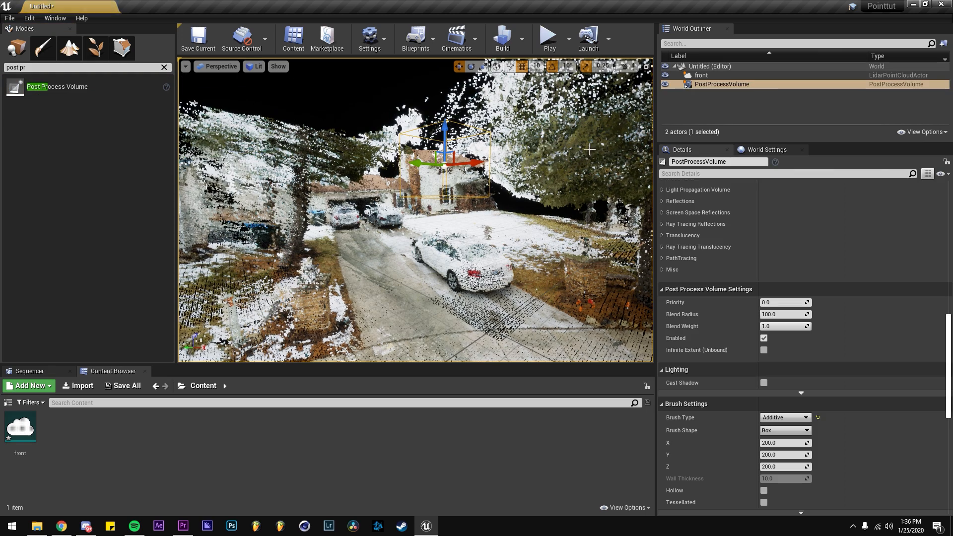
Set the post process volume's location to 0, 0, 0 and scale it uniformly to 500
{"action": "scroll", "coordinate": [713, 284], "scroll_direction": "up", "scroll_amount": 3}
{"action": "scroll", "coordinate": [713, 287], "scroll_direction": "up", "scroll_amount": 10}
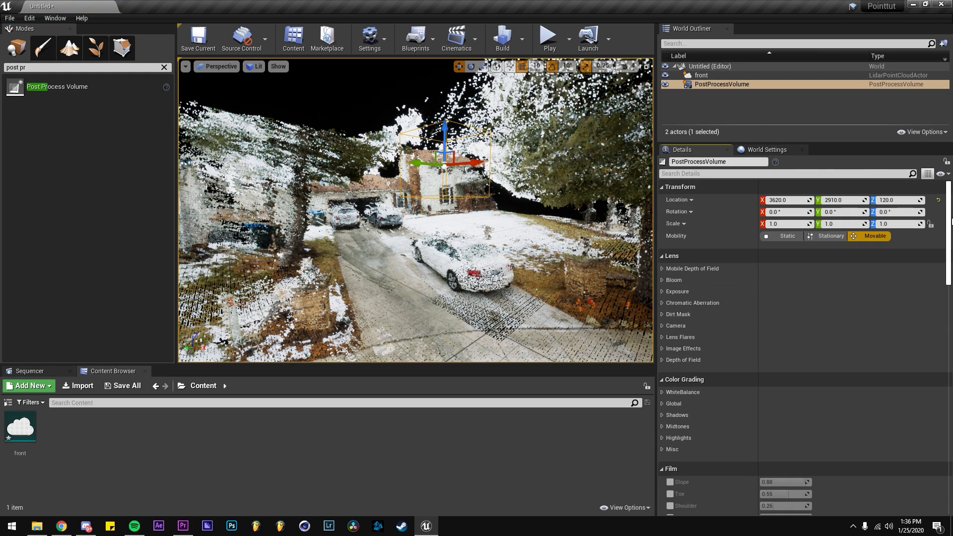
{"action": "key", "text": "Tab"}
{"action": "type", "text": "0"}
{"action": "key", "text": "Tab"}
{"action": "type", "text": "0"}
{"action": "left_click", "coordinate": [931, 224]}
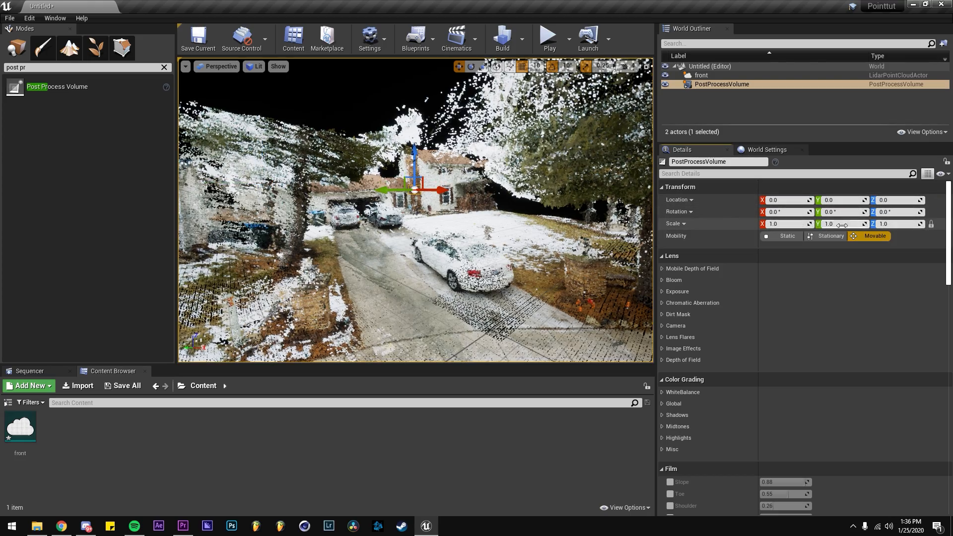
{"action": "right_click_drag", "start_coordinate": [538, 117], "coordinate": [677, 101]}
{"action": "key", "text": "w"}
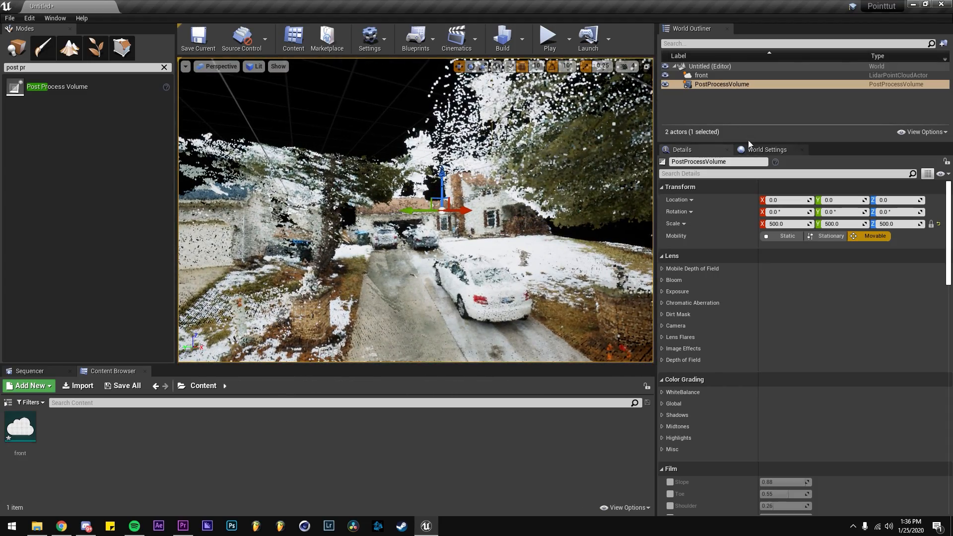
Lower the front point cloud's color Gain to 0.0 in red, green and blue to darken the scene
{"action": "left_click", "coordinate": [714, 75]}
{"action": "left_click_drag", "start_coordinate": [951, 256], "coordinate": [950, 382]}
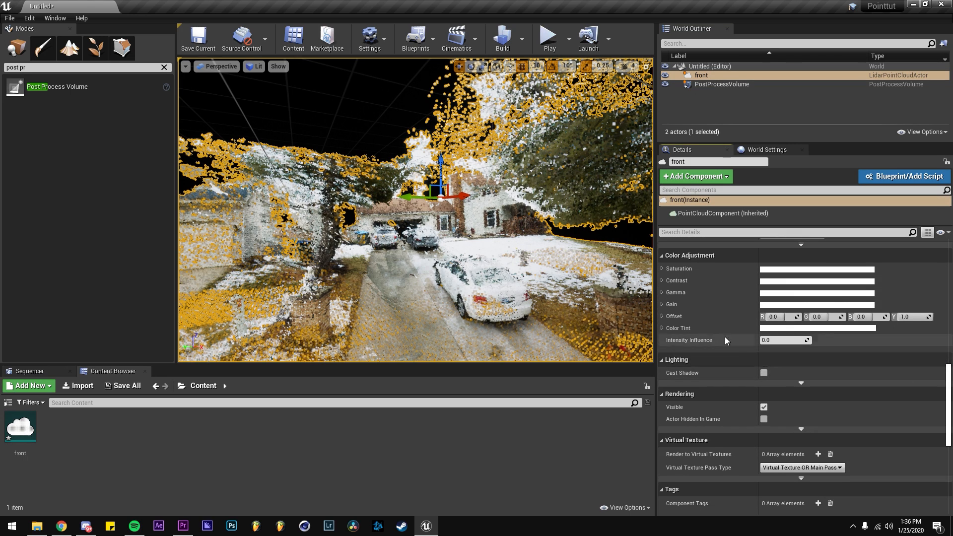
{"action": "left_click", "coordinate": [663, 304]}
{"action": "left_click_drag", "start_coordinate": [713, 379], "coordinate": [687, 379]}
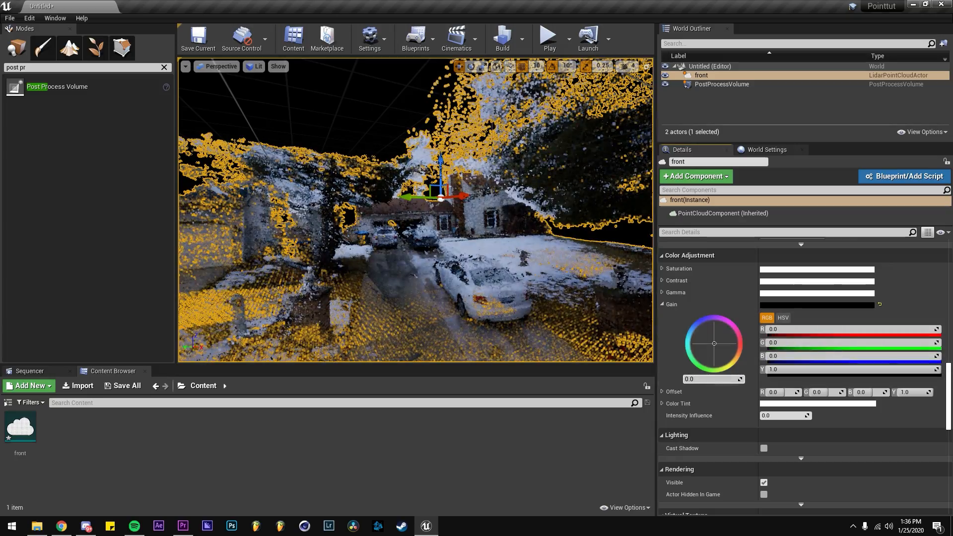
{"action": "left_click", "coordinate": [350, 116]}
{"action": "right_click_drag", "start_coordinate": [350, 117], "coordinate": [481, 135]}
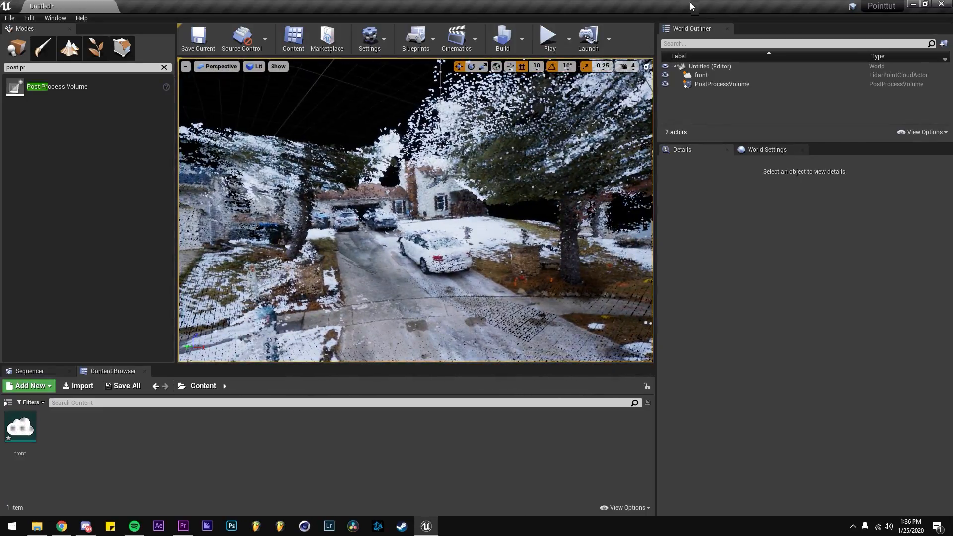
Enable Min Brightness and Max Brightness in the post process volume's exposure settings and set both to 1
{"action": "left_click", "coordinate": [710, 79]}
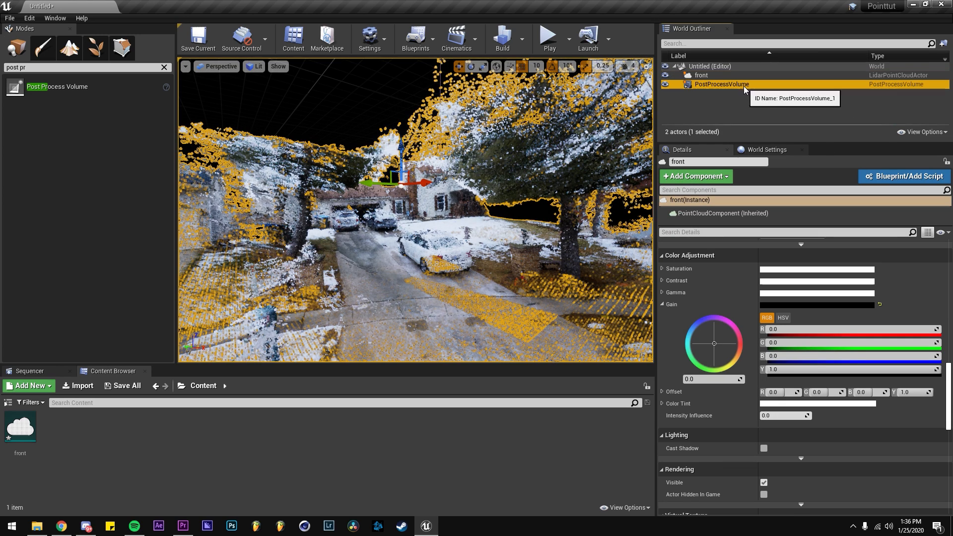
{"action": "left_click", "coordinate": [744, 85]}
{"action": "left_click", "coordinate": [729, 174]}
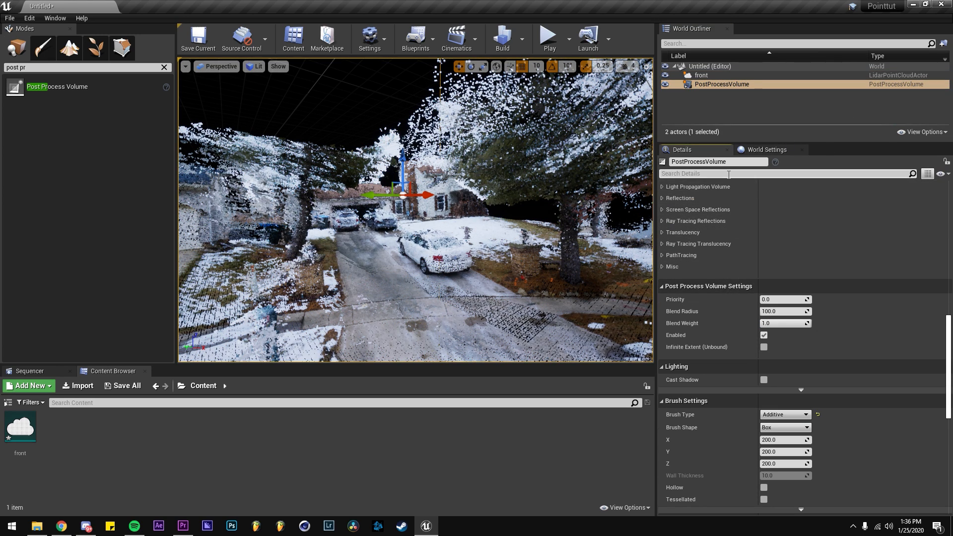
{"action": "type", "text": "expo"}
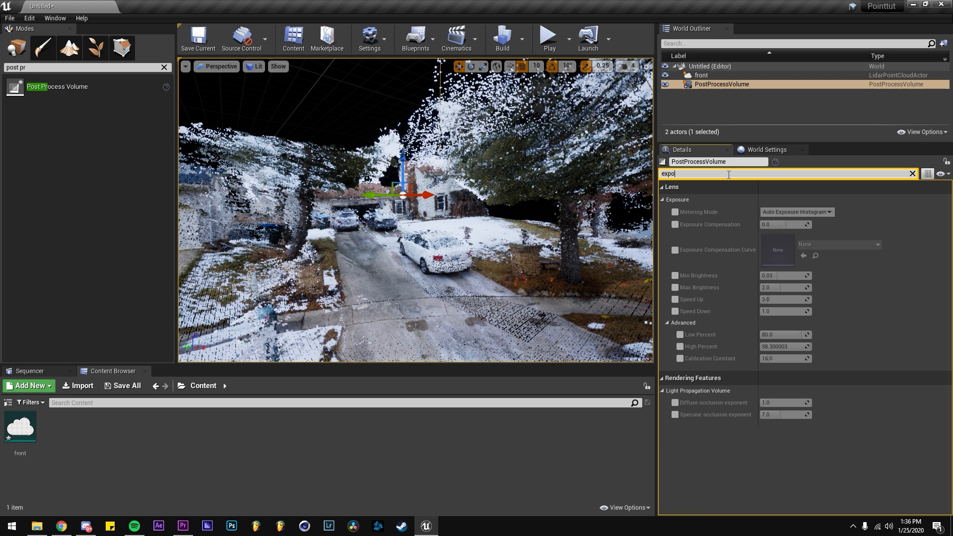
{"action": "left_click", "coordinate": [674, 276]}
{"action": "left_click", "coordinate": [675, 288]}
{"action": "left_click", "coordinate": [789, 276]}
{"action": "type", "text": "1"}
{"action": "key", "text": "Return"}
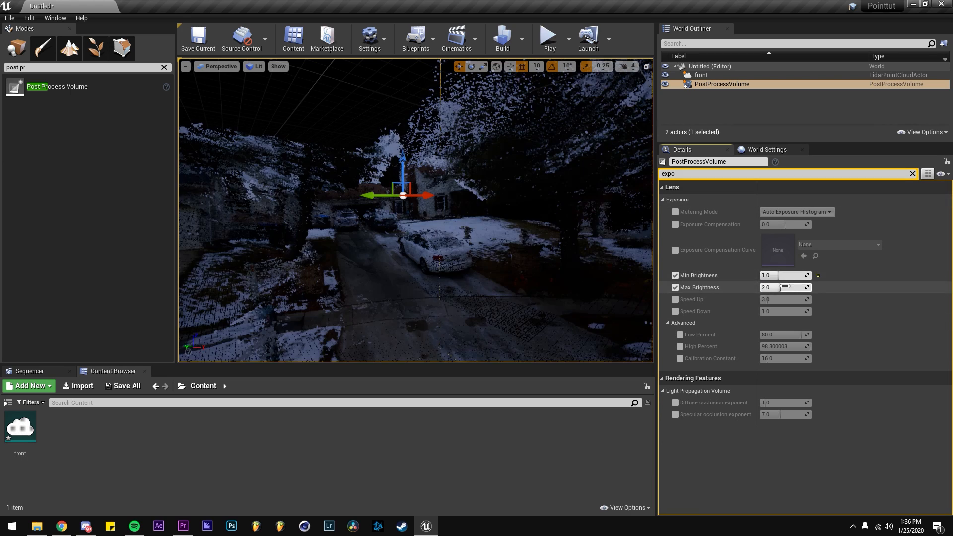
{"action": "type", "text": "1"}
{"action": "key", "text": "Return"}
{"action": "left_click", "coordinate": [913, 174]}
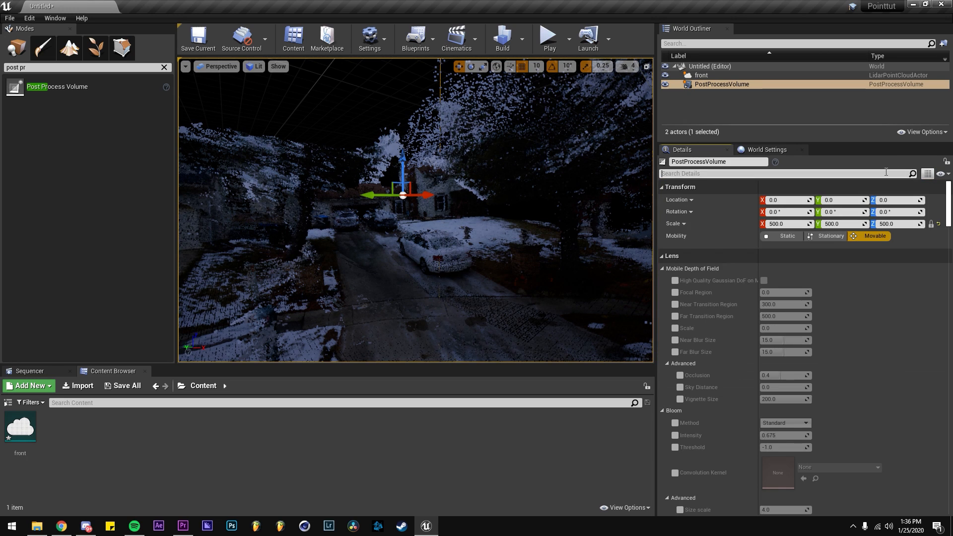
Enable the post process volume's Indirect Lighting Intensity under Global Illumination and set it to 0.8
{"action": "left_click", "coordinate": [886, 174]}
{"action": "type", "text": "gi"}
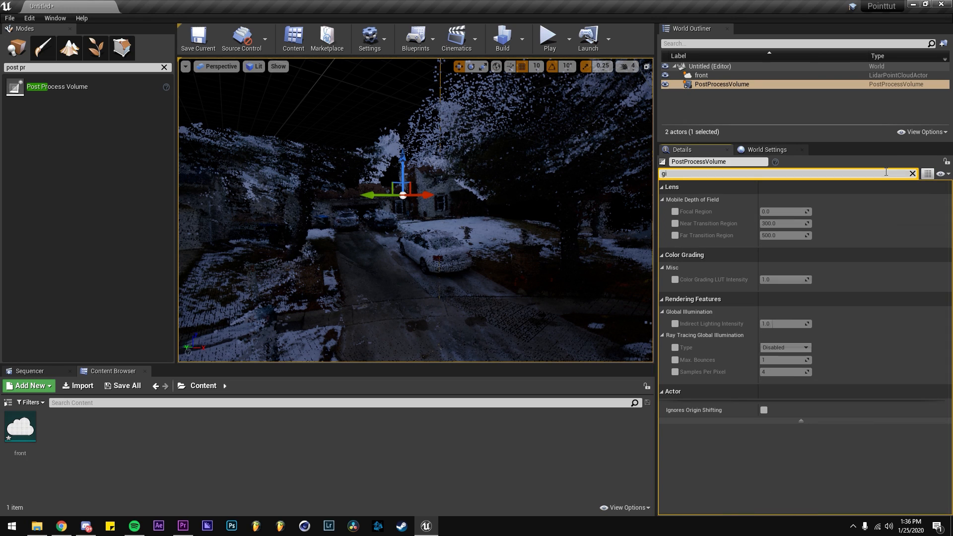
{"action": "left_click", "coordinate": [676, 324]}
{"action": "mouse_move", "coordinate": [769, 324]}
{"action": "left_mouse_down"}
{"action": "mouse_move", "coordinate": [745, 324]}
{"action": "mouse_move", "coordinate": [776, 324]}
{"action": "left_mouse_up"}
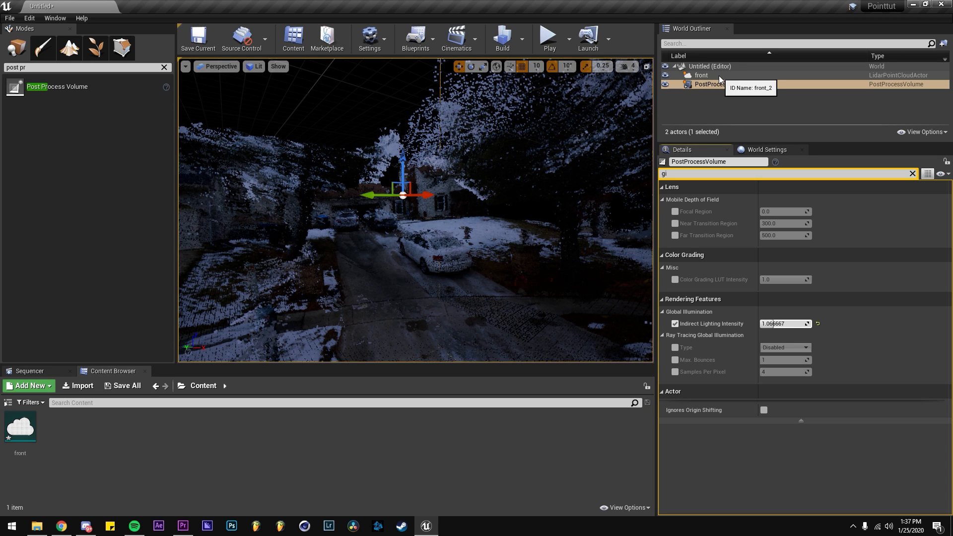
{"action": "left_click_drag", "start_coordinate": [768, 324], "coordinate": [739, 324]}
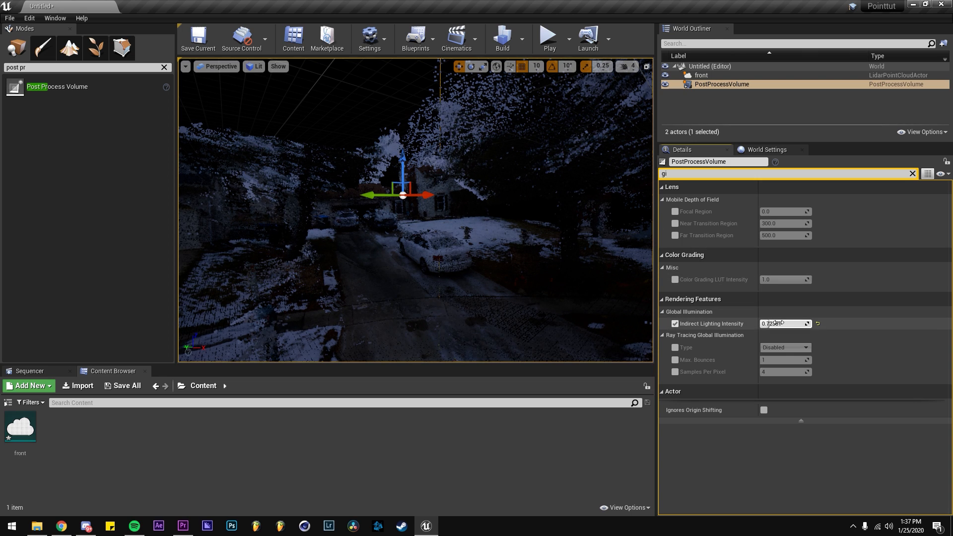
{"action": "left_click", "coordinate": [768, 323]}
{"action": "type", "text": "0.8"}
{"action": "mouse_move", "coordinate": [546, 214]}
{"action": "right_mouse_down"}
{"action": "mouse_move", "coordinate": [527, 201]}
{"action": "mouse_move", "coordinate": [551, 218]}
{"action": "mouse_move", "coordinate": [549, 211]}
{"action": "right_mouse_up"}
{"action": "left_click", "coordinate": [699, 119]}
Find the Spot Light actor class and place one on the driveway near the white car
{"action": "left_click", "coordinate": [164, 68]}
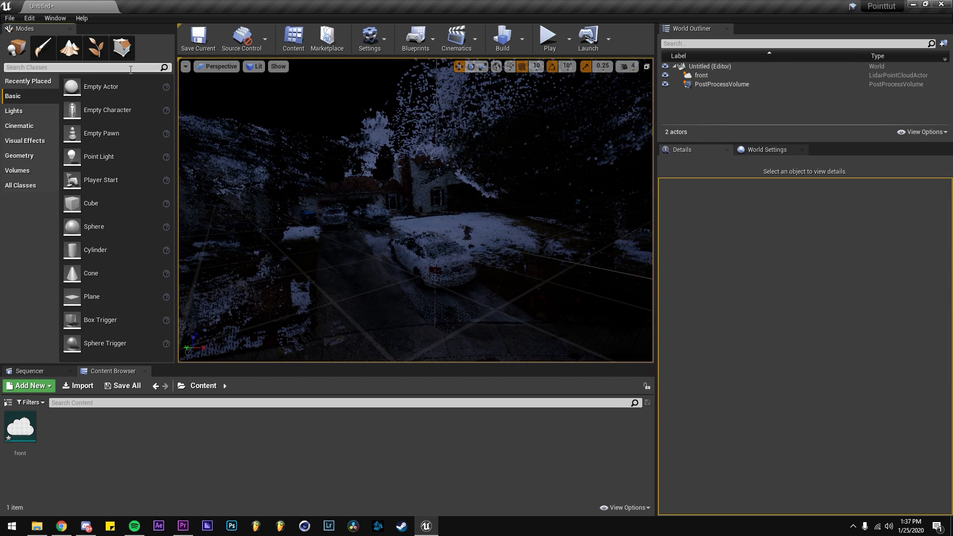
{"action": "type", "text": "spot l"}
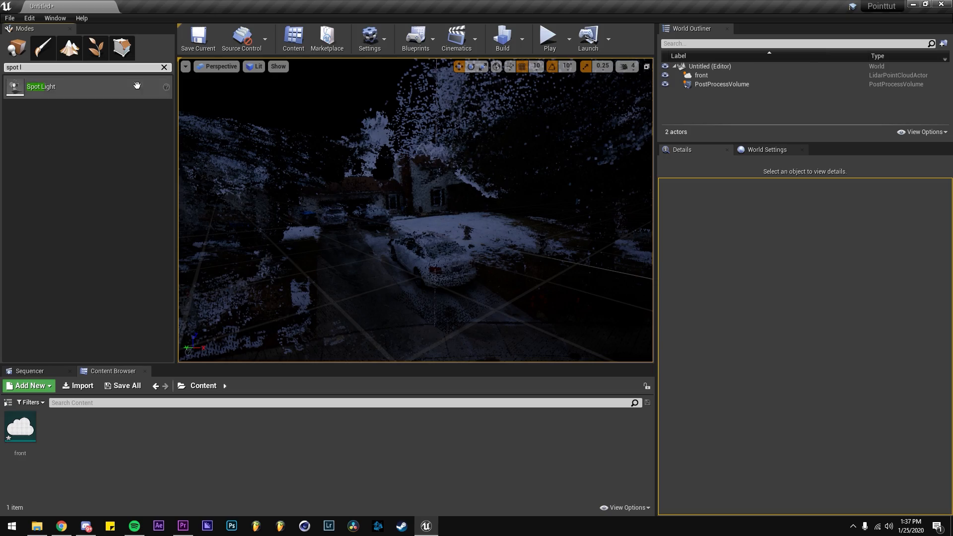
{"action": "left_click_drag", "start_coordinate": [41, 87], "coordinate": [485, 267]}
{"action": "left_click_drag", "start_coordinate": [416, 246], "coordinate": [416, 245]}
{"action": "right_click_drag", "start_coordinate": [460, 187], "coordinate": [605, 211]}
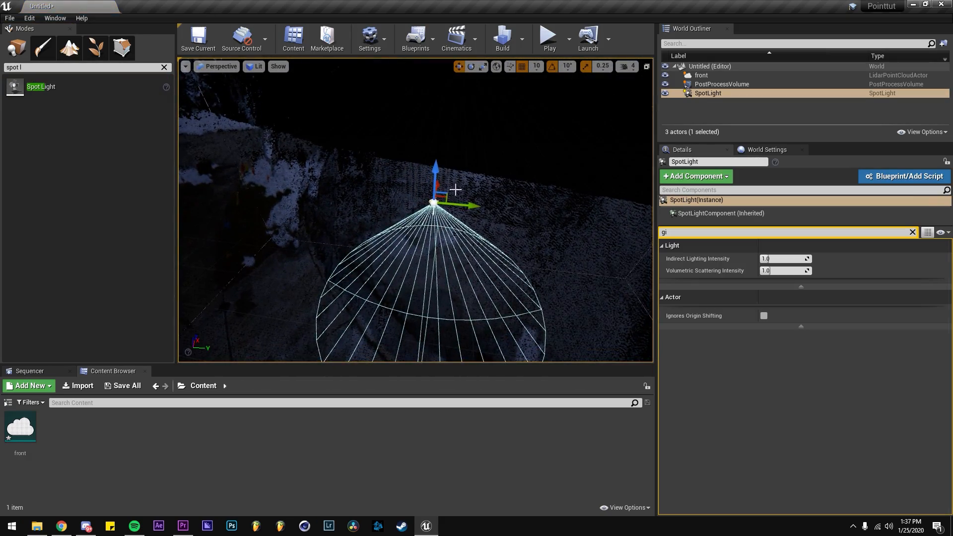
Move the spot light to about X 3180, Y 2010, Z -620, over the driveway beside the white car
{"action": "left_click_drag", "start_coordinate": [468, 236], "coordinate": [454, 235]}
{"action": "right_click_drag", "start_coordinate": [447, 224], "coordinate": [384, 202]}
{"action": "left_click_drag", "start_coordinate": [444, 222], "coordinate": [474, 147]}
{"action": "left_click_drag", "start_coordinate": [454, 98], "coordinate": [453, 140]}
{"action": "right_click_drag", "start_coordinate": [449, 159], "coordinate": [546, 166]}
Show all of the spot light's details again and lower the light to Z -1010 above the driveway
{"action": "left_click", "coordinate": [732, 93]}
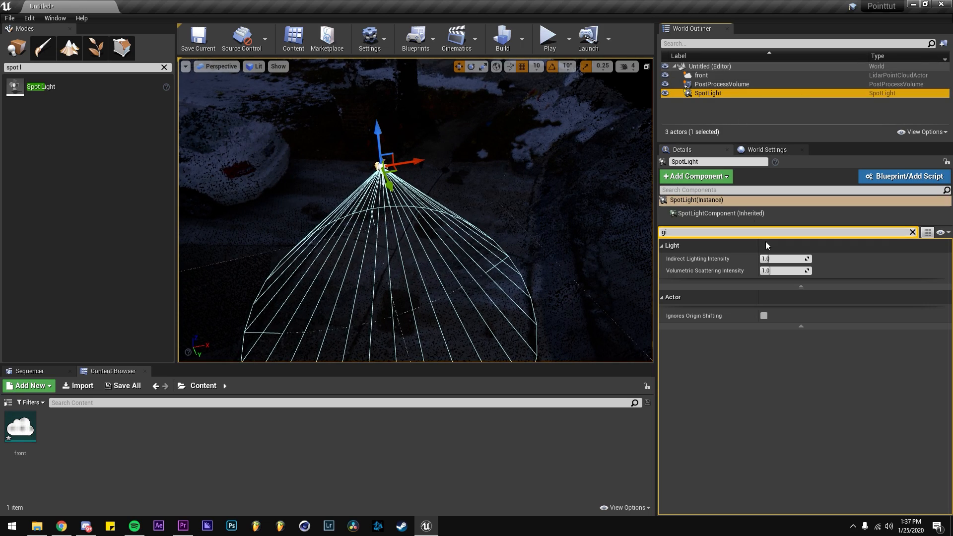
{"action": "left_click", "coordinate": [911, 232]}
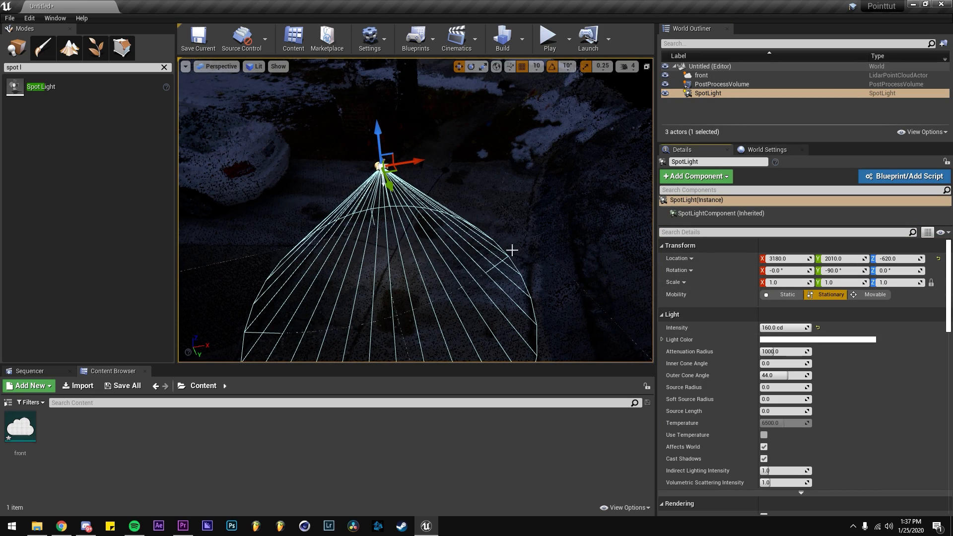
{"action": "left_click_drag", "start_coordinate": [408, 246], "coordinate": [406, 198]}
{"action": "right_click_drag", "start_coordinate": [406, 199], "coordinate": [527, 203]}
Set the spot light's intensity to 500 cd and its Source Radius to about 3178.5
{"action": "double_click", "coordinate": [781, 328]}
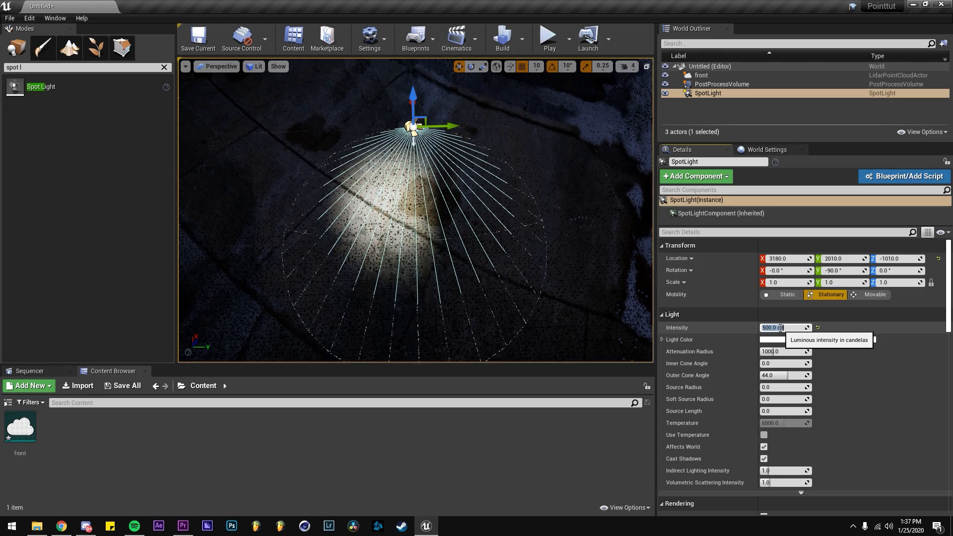
{"action": "left_click", "coordinate": [855, 389]}
{"action": "left_click_drag", "start_coordinate": [784, 387], "coordinate": [844, 388]}
Move the spot light to X 2420, Y 920, Z -870, over the white car's rear light
{"action": "right_click_drag", "start_coordinate": [417, 238], "coordinate": [461, 213]}
{"action": "left_click_drag", "start_coordinate": [502, 156], "coordinate": [466, 208]}
{"action": "right_click_drag", "start_coordinate": [467, 208], "coordinate": [497, 229]}
{"action": "mouse_move", "coordinate": [385, 144]}
{"action": "right_mouse_down"}
{"action": "mouse_move", "coordinate": [348, 119]}
{"action": "mouse_move", "coordinate": [385, 145]}
{"action": "right_mouse_up"}
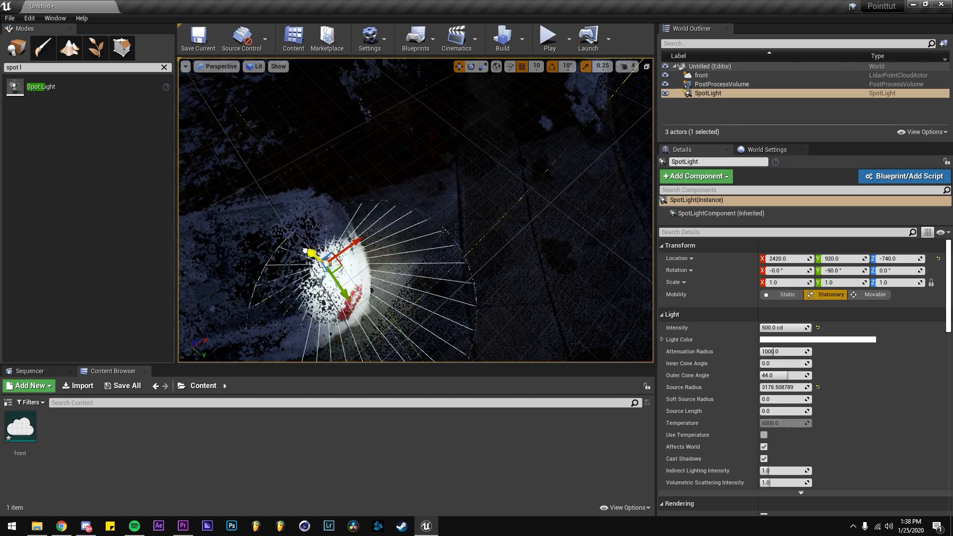
{"action": "left_click_drag", "start_coordinate": [303, 250], "coordinate": [306, 252]}
{"action": "right_click_drag", "start_coordinate": [306, 252], "coordinate": [571, 141]}
Enable Cast Shadow in the lighting settings of the front point cloud
{"action": "left_click", "coordinate": [702, 75]}
{"action": "scroll", "coordinate": [721, 406], "scroll_direction": "down", "scroll_amount": 10}
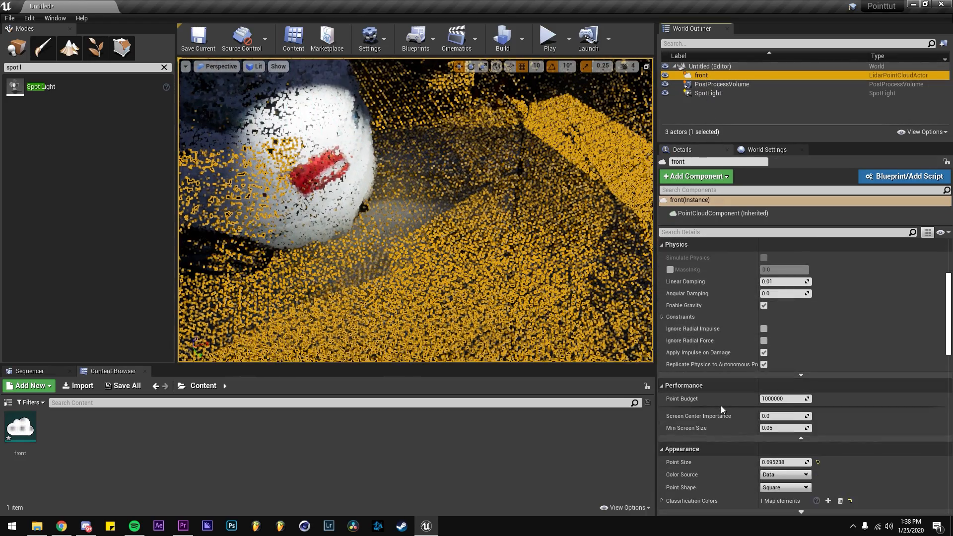
{"action": "scroll", "coordinate": [723, 404], "scroll_direction": "down", "scroll_amount": 10}
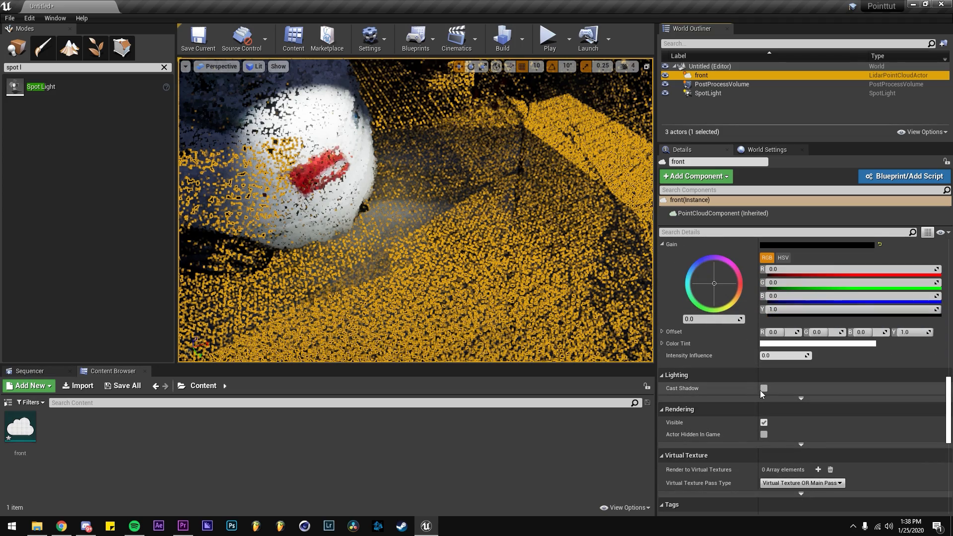
{"action": "left_click", "coordinate": [763, 389]}
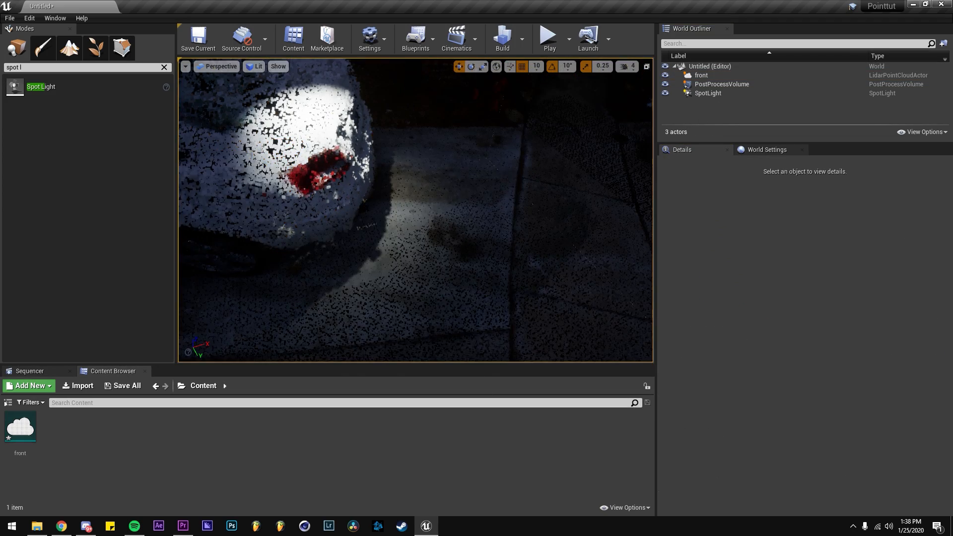
{"action": "right_click_drag", "start_coordinate": [416, 211], "coordinate": [343, 210]}
{"action": "right_click_drag", "start_coordinate": [416, 210], "coordinate": [278, 181]}
{"action": "right_click_drag", "start_coordinate": [422, 251], "coordinate": [430, 202]}
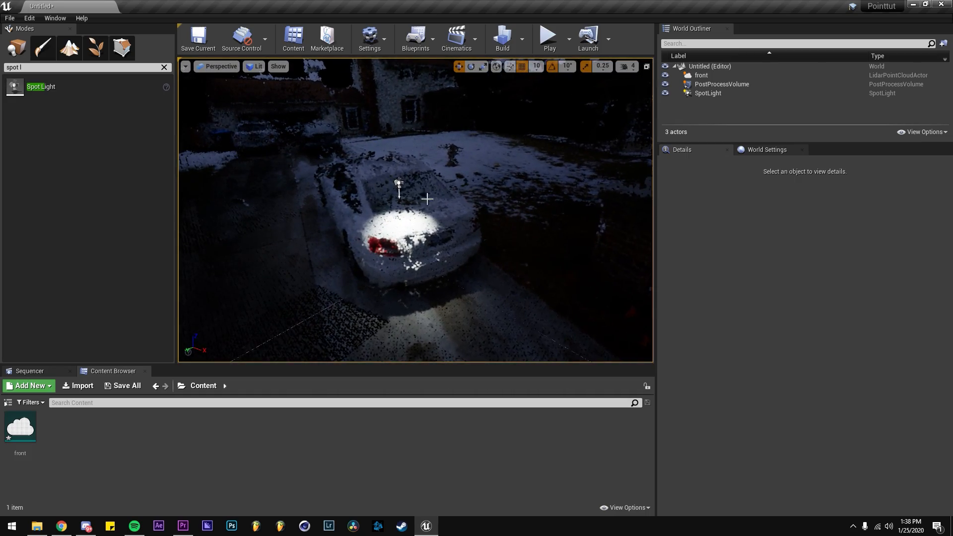
Change the spot light's Light Color from white to a soft red for the car's rear light
{"action": "left_click", "coordinate": [400, 182]}
{"action": "mouse_move", "coordinate": [399, 147]}
{"action": "right_mouse_down"}
{"action": "mouse_move", "coordinate": [427, 169]}
{"action": "mouse_move", "coordinate": [413, 159]}
{"action": "mouse_move", "coordinate": [420, 179]}
{"action": "mouse_move", "coordinate": [414, 144]}
{"action": "right_mouse_up"}
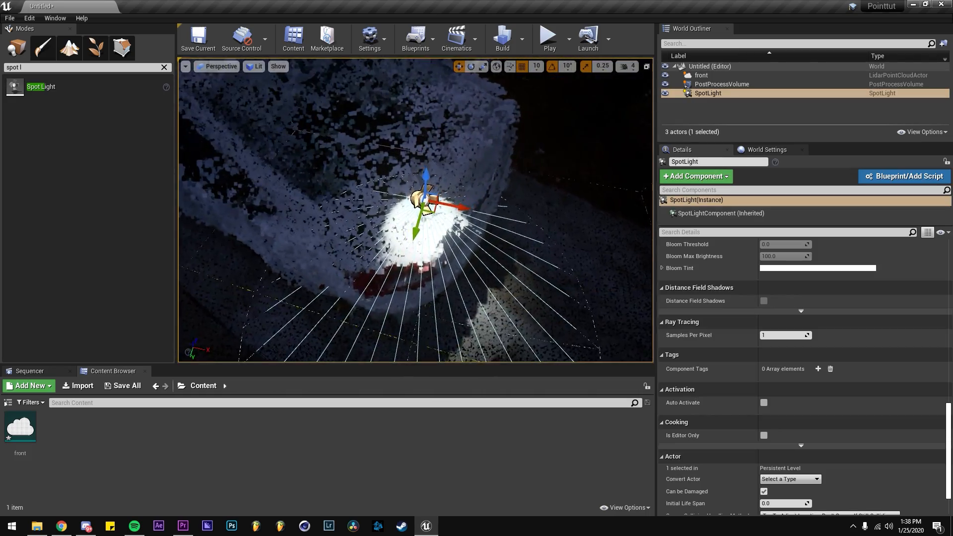
{"action": "left_click", "coordinate": [662, 268]}
{"action": "left_click_drag", "start_coordinate": [948, 423], "coordinate": [952, 242]}
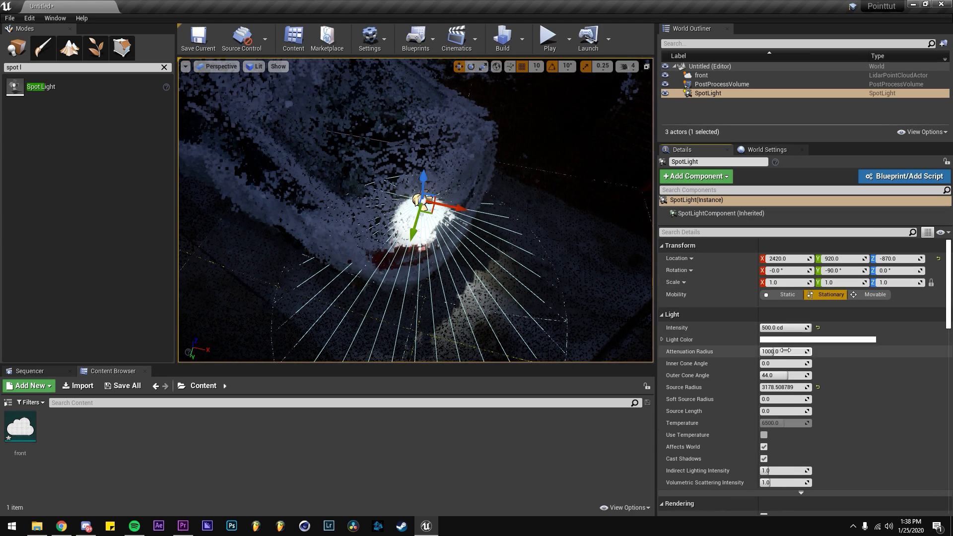
{"action": "left_click", "coordinate": [818, 340]}
{"action": "mouse_move", "coordinate": [659, 327]}
{"action": "left_mouse_down"}
{"action": "mouse_move", "coordinate": [684, 326]}
{"action": "mouse_move", "coordinate": [678, 332]}
{"action": "left_mouse_up"}
{"action": "left_click", "coordinate": [726, 492]}
Aim the spot light at rotation about -23°, -34°, 27° and move it to about X 2527, Y 990, Z -1062 behind the car
{"action": "right_click_drag", "start_coordinate": [464, 170], "coordinate": [471, 239]}
{"action": "left_click", "coordinate": [464, 171]}
{"action": "right_click_drag", "start_coordinate": [555, 90], "coordinate": [545, 46]}
{"action": "key", "text": "w"}
{"action": "left_click", "coordinate": [418, 147]}
{"action": "right_click", "coordinate": [425, 149]}
{"action": "left_click", "coordinate": [465, 210]}
{"action": "right_click_drag", "start_coordinate": [466, 211], "coordinate": [414, 198]}
{"action": "key", "text": "w"}
{"action": "left_click", "coordinate": [187, 82]}
{"action": "right_click_drag", "start_coordinate": [298, 174], "coordinate": [248, 129]}
{"action": "key", "text": "s"}
{"action": "right_click_drag", "start_coordinate": [441, 203], "coordinate": [447, 192]}
Move the spot light to about X 2404, Y 997, Z -1002 at the car's rear light, with a Z rotation of about 37.4°
{"action": "left_click", "coordinate": [725, 94]}
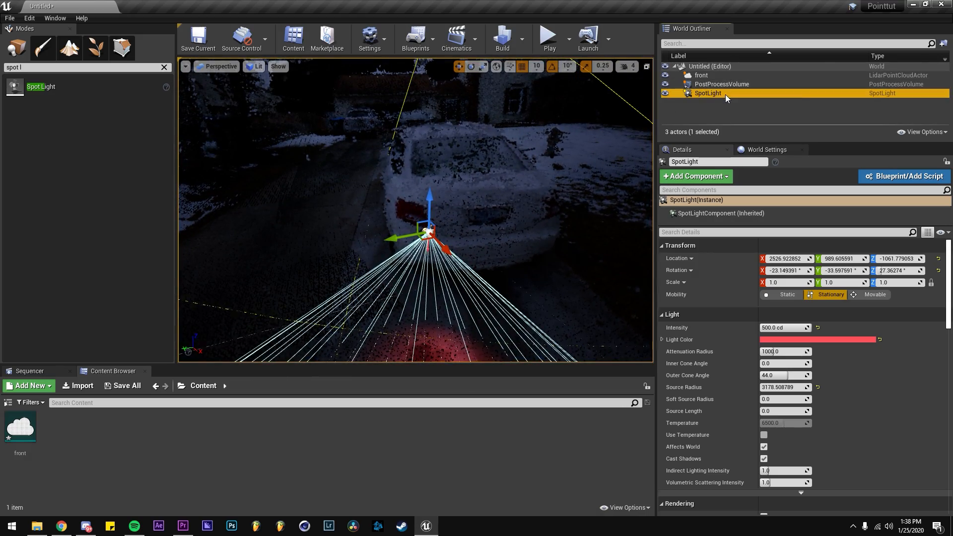
{"action": "left_click_drag", "start_coordinate": [436, 253], "coordinate": [450, 265]}
{"action": "key", "text": "w"}
{"action": "mouse_move", "coordinate": [462, 245]}
{"action": "right_mouse_down"}
{"action": "mouse_move", "coordinate": [467, 253]}
{"action": "mouse_move", "coordinate": [461, 208]}
{"action": "mouse_move", "coordinate": [465, 278]}
{"action": "mouse_move", "coordinate": [465, 253]}
{"action": "right_mouse_up"}
{"action": "left_click_drag", "start_coordinate": [425, 206], "coordinate": [405, 181]}
{"action": "left_click_drag", "start_coordinate": [405, 180], "coordinate": [386, 169]}
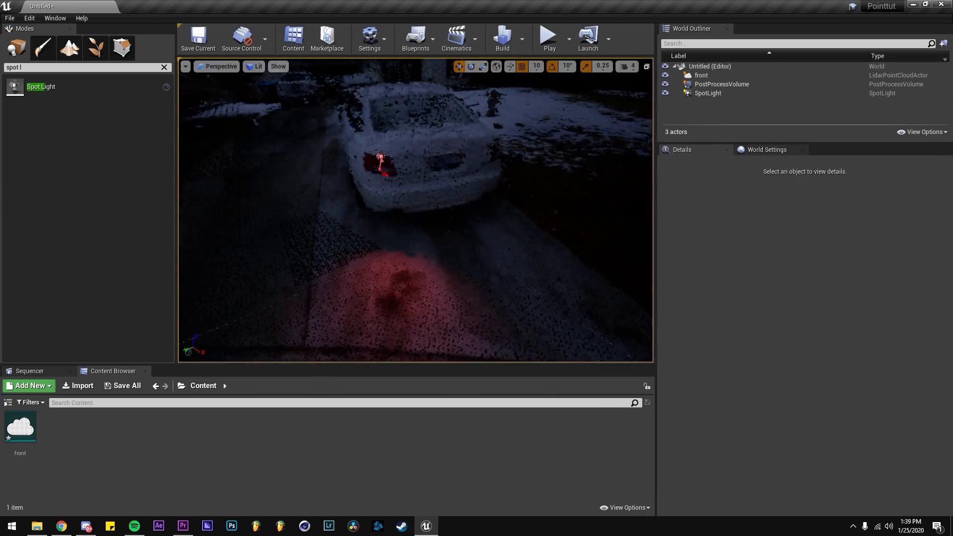
{"action": "mouse_move", "coordinate": [416, 211]}
{"action": "right_mouse_down"}
{"action": "mouse_move", "coordinate": [433, 230]}
{"action": "mouse_move", "coordinate": [402, 221]}
{"action": "mouse_move", "coordinate": [430, 220]}
{"action": "mouse_move", "coordinate": [422, 217]}
{"action": "right_mouse_up"}
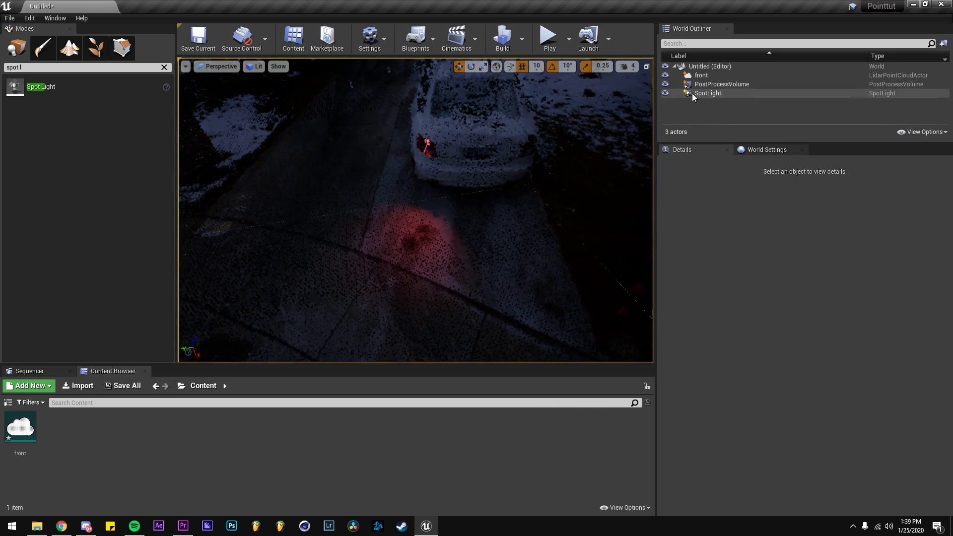
Widen the spot light's Outer Cone Angle to about 54.5 and turn the light to a Z rotation of about 17.4°
{"action": "left_click", "coordinate": [701, 75]}
{"action": "left_click", "coordinate": [705, 96]}
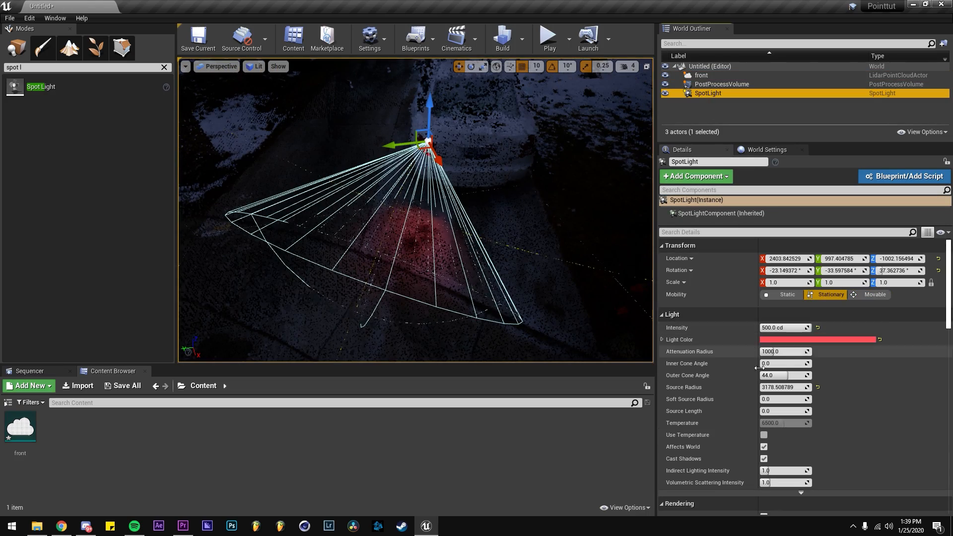
{"action": "mouse_move", "coordinate": [777, 375]}
{"action": "left_mouse_down"}
{"action": "mouse_move", "coordinate": [802, 376]}
{"action": "mouse_move", "coordinate": [792, 376]}
{"action": "left_mouse_up"}
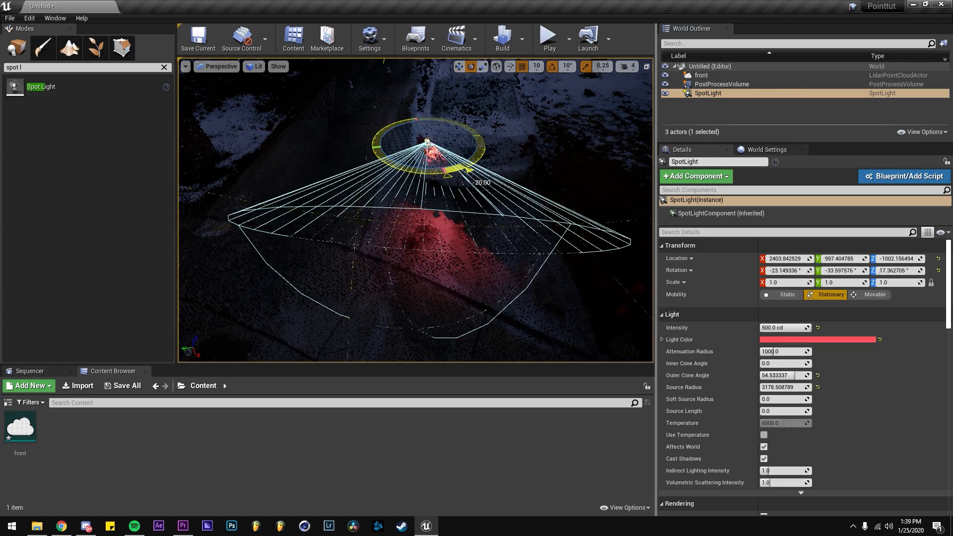
Reposition the red spot light to about X 2394, Y 1017, Z -1022, in line with the car's rear light
{"action": "key", "text": "w"}
{"action": "right_click_drag", "start_coordinate": [445, 241], "coordinate": [459, 353]}
{"action": "left_click", "coordinate": [444, 240]}
{"action": "mouse_move", "coordinate": [380, 204]}
{"action": "right_mouse_down"}
{"action": "mouse_move", "coordinate": [347, 174]}
{"action": "mouse_move", "coordinate": [368, 180]}
{"action": "mouse_move", "coordinate": [380, 204]}
{"action": "right_mouse_up"}
{"action": "key", "text": "w"}
{"action": "key", "text": "s"}
{"action": "left_click", "coordinate": [401, 189]}
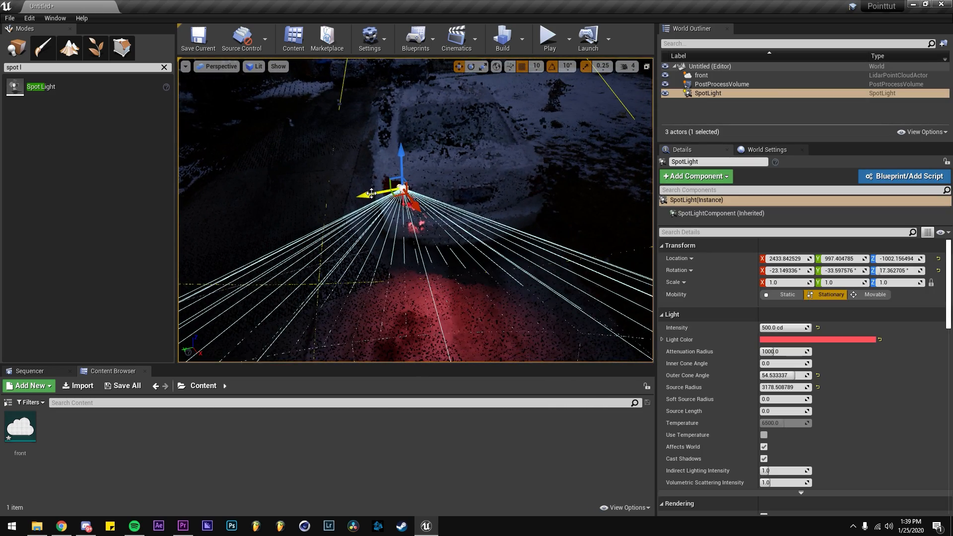
{"action": "left_click_drag", "start_coordinate": [408, 202], "coordinate": [405, 198]}
{"action": "key", "text": "a"}
{"action": "right_click_drag", "start_coordinate": [404, 199], "coordinate": [398, 219]}
{"action": "key", "text": "e"}
{"action": "key", "text": "d"}
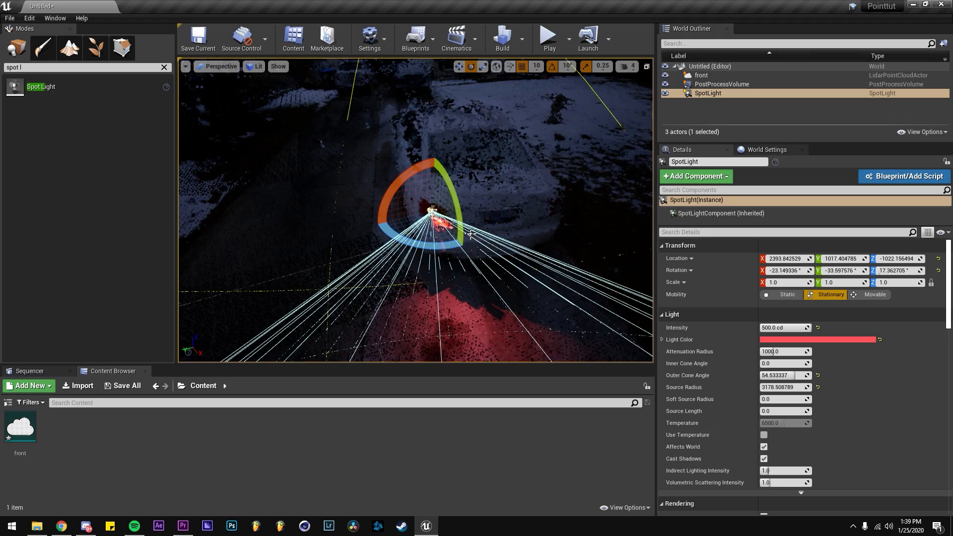
Rotate the red spot light to about X -15.4°, Y -14.9°, Z 24.3° so it points behind the car
{"action": "right_click_drag", "start_coordinate": [472, 236], "coordinate": [467, 235]}
{"action": "mouse_move", "coordinate": [462, 238]}
{"action": "left_mouse_down"}
{"action": "mouse_move", "coordinate": [466, 256]}
{"action": "mouse_move", "coordinate": [460, 245]}
{"action": "left_mouse_up"}
{"action": "right_click_drag", "start_coordinate": [459, 246], "coordinate": [442, 273]}
{"action": "left_click", "coordinate": [459, 219]}
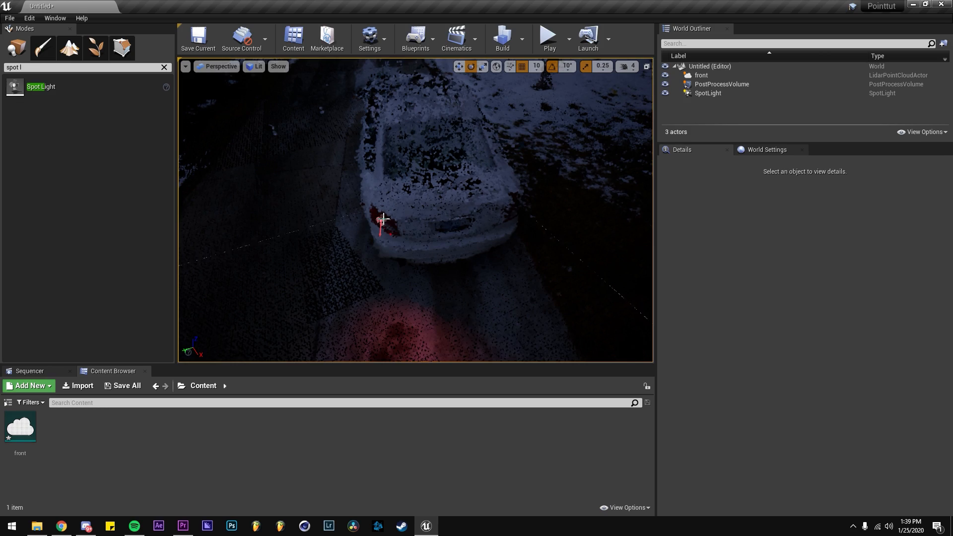
{"action": "left_click", "coordinate": [381, 220]}
{"action": "right_click_drag", "start_coordinate": [509, 183], "coordinate": [511, 204]}
{"action": "left_click", "coordinate": [508, 183]}
Duplicate the red spot light and place the copy at the other rear light, about X 2624, Y 477, Z -1022
{"action": "left_click", "coordinate": [715, 93]}
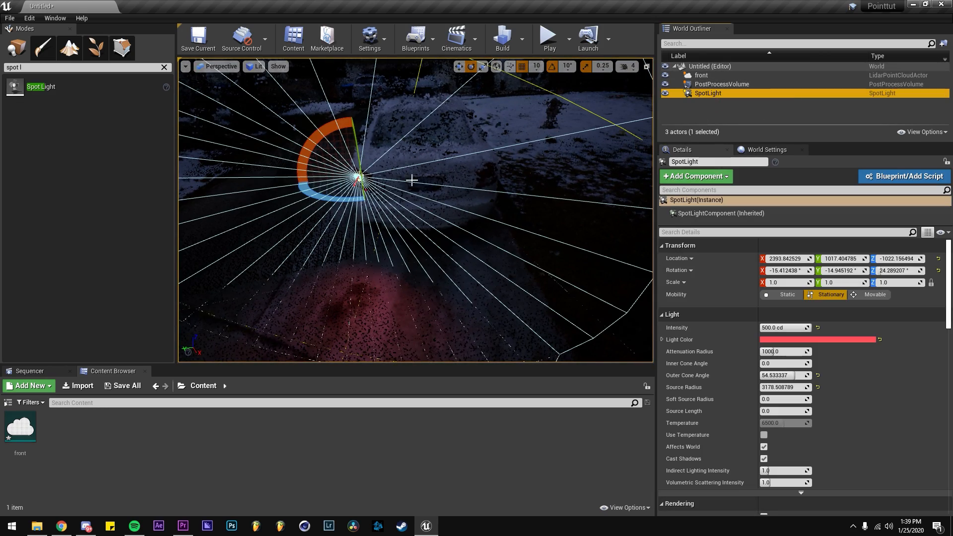
{"action": "key", "text": "ctrl+w"}
{"action": "left_click_drag", "start_coordinate": [334, 179], "coordinate": [455, 182]}
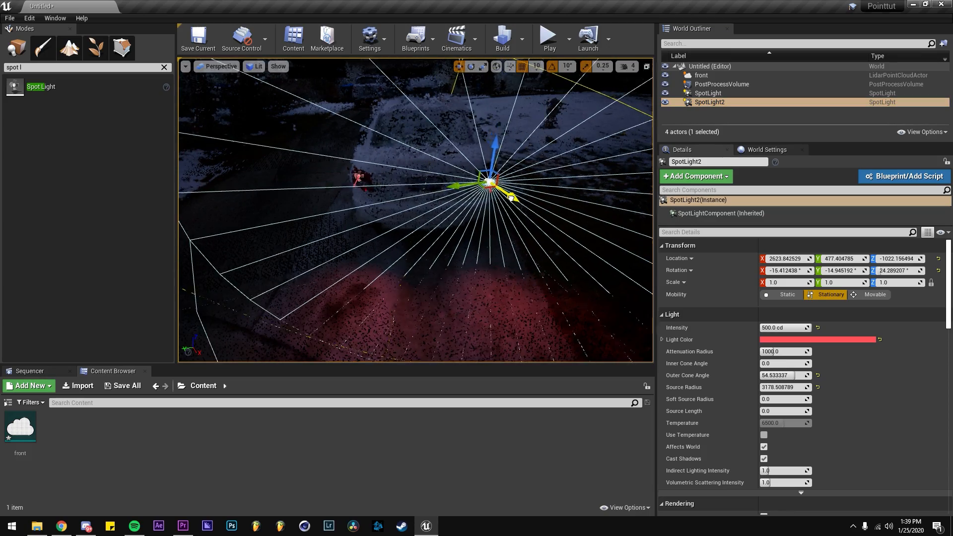
{"action": "right_click_drag", "start_coordinate": [512, 198], "coordinate": [514, 149]}
{"action": "left_click", "coordinate": [515, 211]}
{"action": "right_click_drag", "start_coordinate": [515, 211], "coordinate": [596, 229]}
{"action": "right_click_drag", "start_coordinate": [477, 242], "coordinate": [427, 244]}
{"action": "right_click_drag", "start_coordinate": [453, 205], "coordinate": [466, 226]}
{"action": "left_click", "coordinate": [715, 92]}
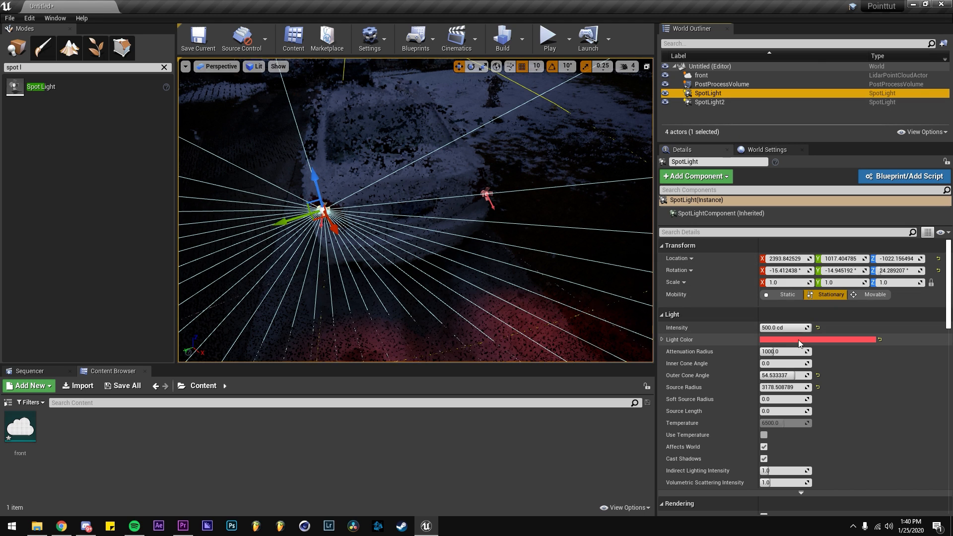
{"action": "left_click_drag", "start_coordinate": [790, 378], "coordinate": [767, 378]}
{"action": "key", "text": "ctrl+z"}
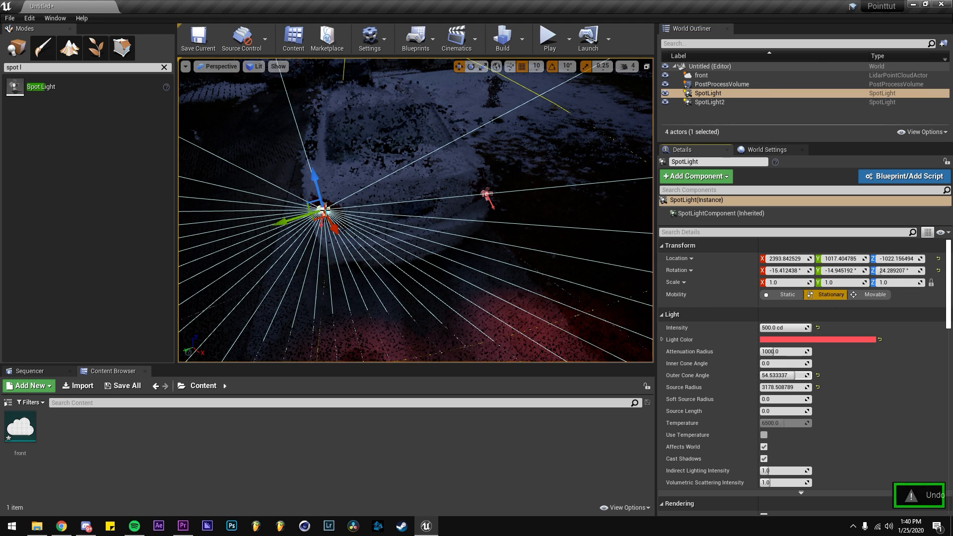
Examine the two red rear lights and their glow on the driveway from several viewpoints
{"action": "right_click_drag", "start_coordinate": [499, 180], "coordinate": [470, 90]}
{"action": "left_click", "coordinate": [471, 159]}
{"action": "right_click_drag", "start_coordinate": [470, 159], "coordinate": [485, 248]}
{"action": "mouse_move", "coordinate": [466, 205]}
{"action": "right_mouse_down"}
{"action": "mouse_move", "coordinate": [466, 224]}
{"action": "mouse_move", "coordinate": [466, 206]}
{"action": "right_mouse_up"}
{"action": "right_click", "coordinate": [199, 422]}
{"action": "left_click", "coordinate": [243, 448]}
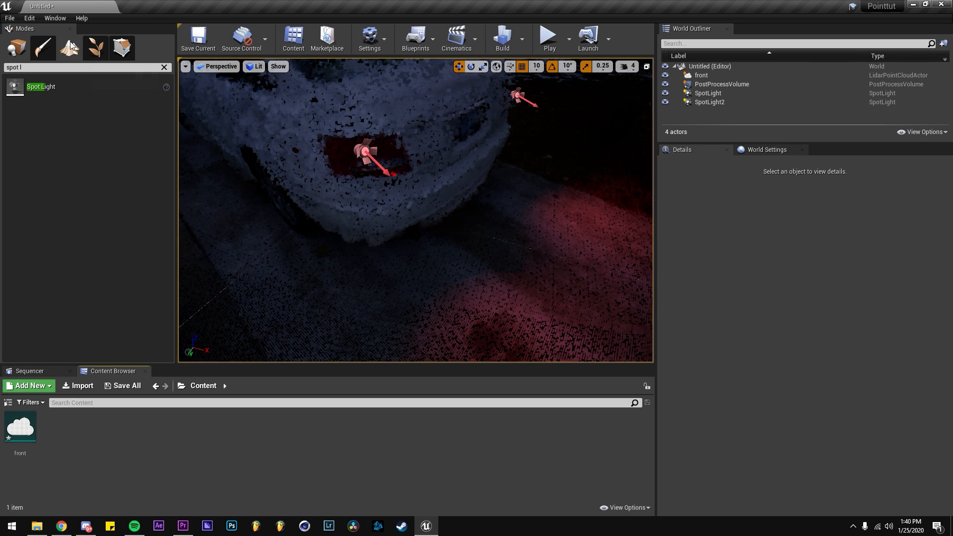
{"action": "right_click_drag", "start_coordinate": [457, 238], "coordinate": [412, 194]}
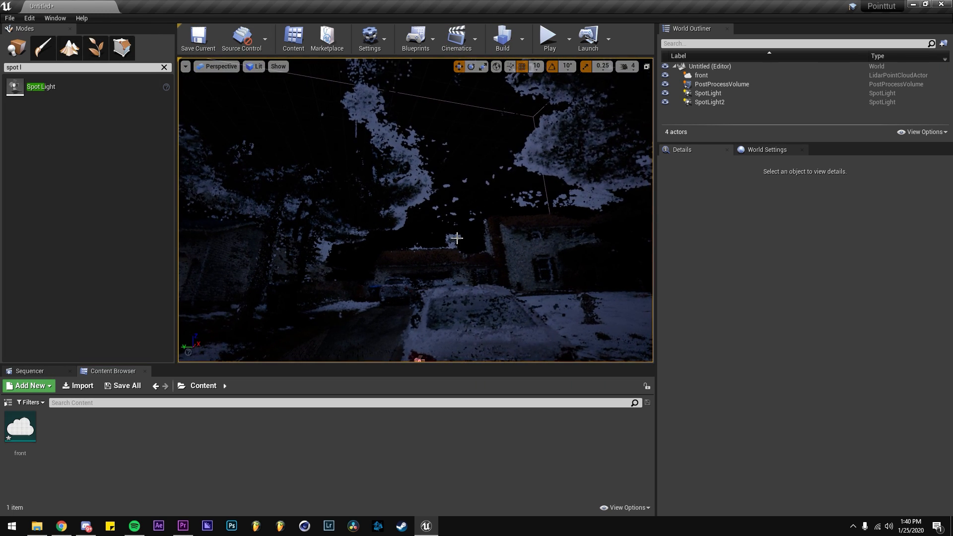
{"action": "right_click_drag", "start_coordinate": [457, 238], "coordinate": [471, 263]}
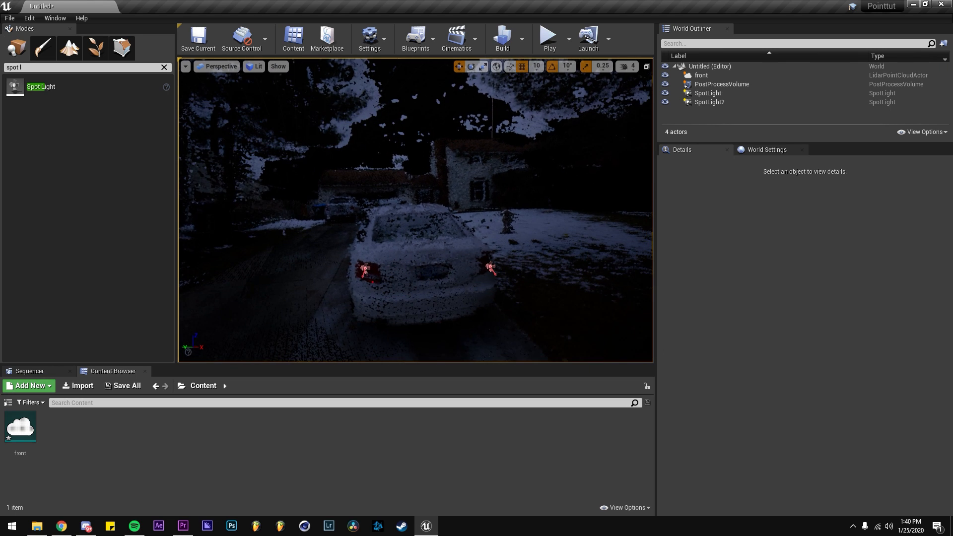
{"action": "left_click", "coordinate": [426, 269]}
{"action": "left_click", "coordinate": [443, 116]}
{"action": "right_click_drag", "start_coordinate": [443, 117], "coordinate": [465, 159]}
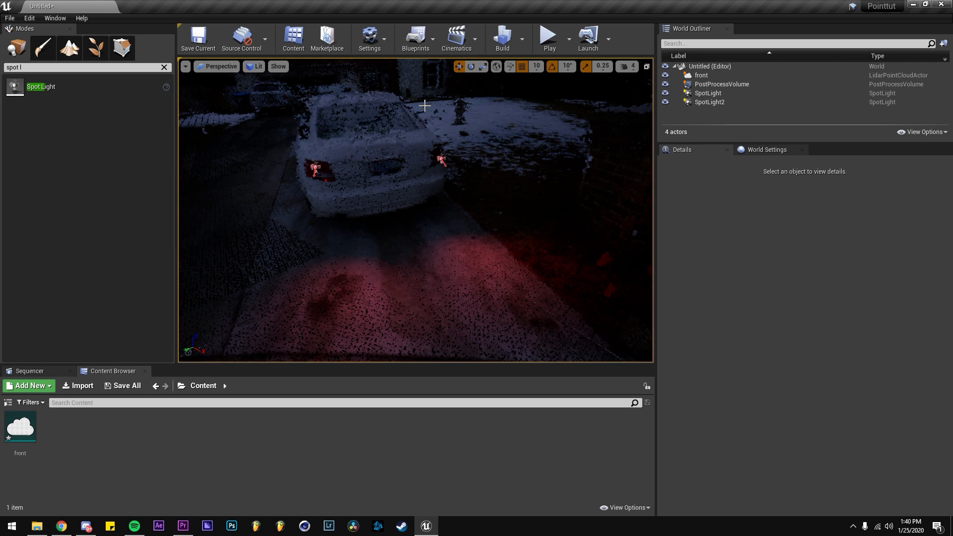
Find the Point Light class and place one at the brick pillar beside the driveway, about X 1602, Y 2767, Z -749
{"action": "right_click_drag", "start_coordinate": [391, 205], "coordinate": [485, 159]}
{"action": "right_click_drag", "start_coordinate": [462, 203], "coordinate": [400, 204]}
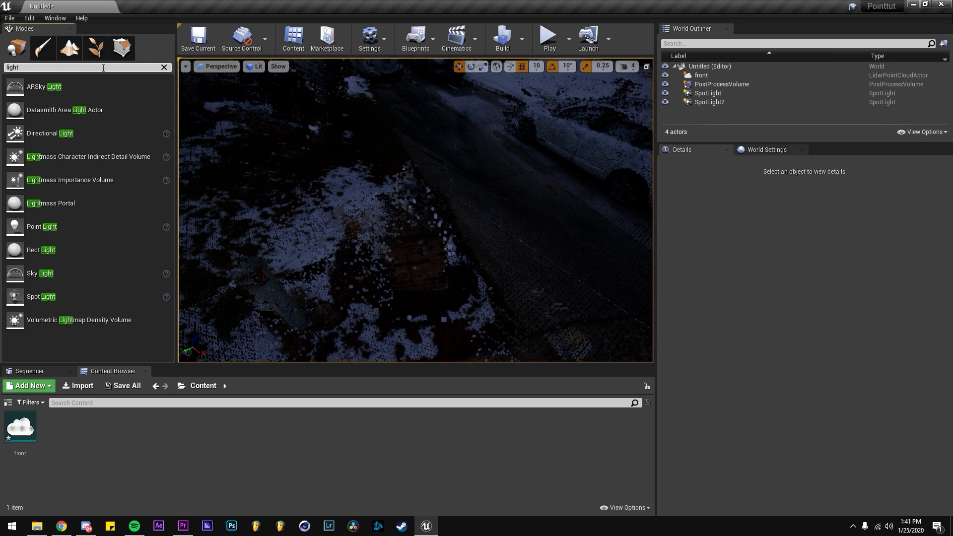
{"action": "left_click_drag", "start_coordinate": [45, 229], "coordinate": [401, 189]}
{"action": "right_click_drag", "start_coordinate": [401, 190], "coordinate": [406, 236]}
{"action": "right_click_drag", "start_coordinate": [419, 301], "coordinate": [386, 323]}
{"action": "left_click_drag", "start_coordinate": [388, 243], "coordinate": [480, 248]}
{"action": "right_click_drag", "start_coordinate": [479, 248], "coordinate": [576, 278]}
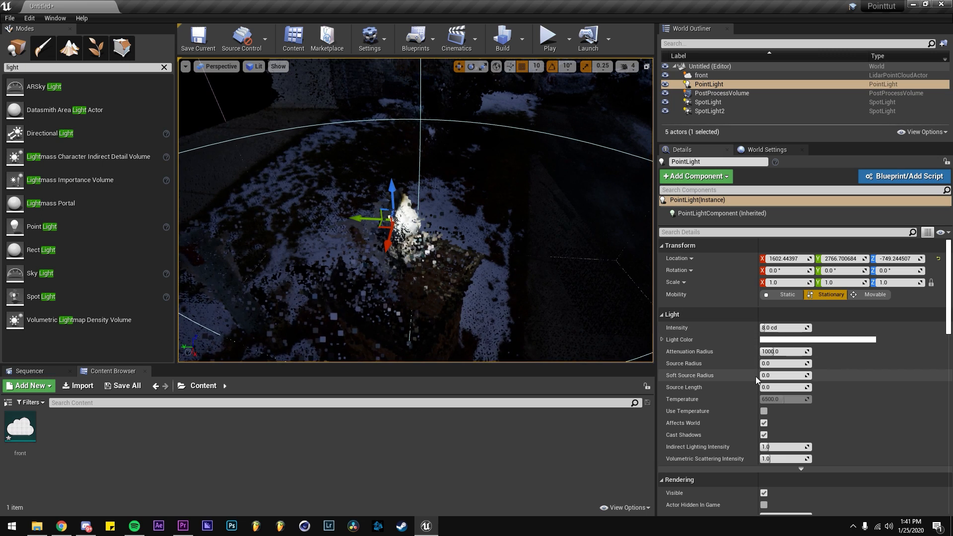
Raise the point light to about Z -659, with a Source Radius of about 1006.2 and an intensity of about 97.5 cd
{"action": "left_click_drag", "start_coordinate": [782, 363], "coordinate": [808, 363]}
{"action": "right_click_drag", "start_coordinate": [345, 255], "coordinate": [369, 249]}
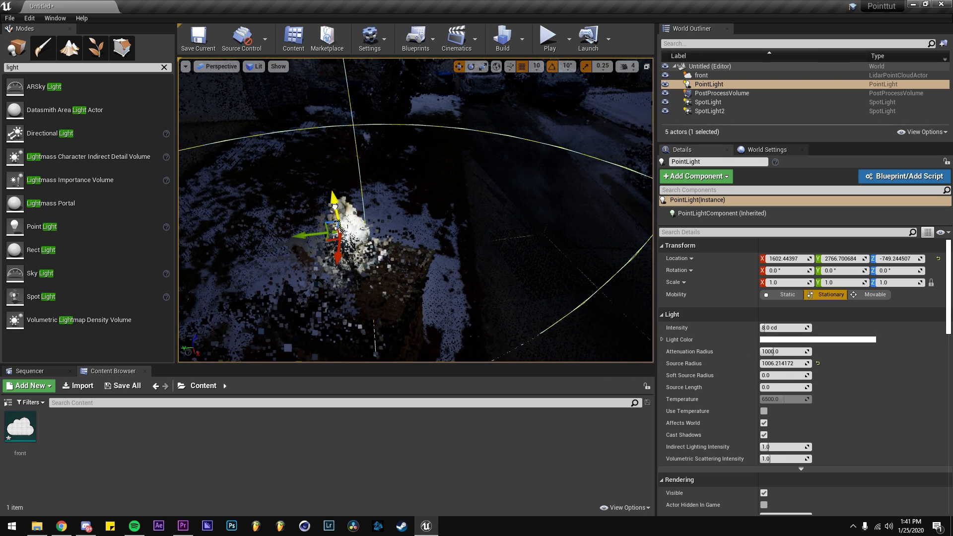
{"action": "left_click_drag", "start_coordinate": [786, 328], "coordinate": [799, 328]}
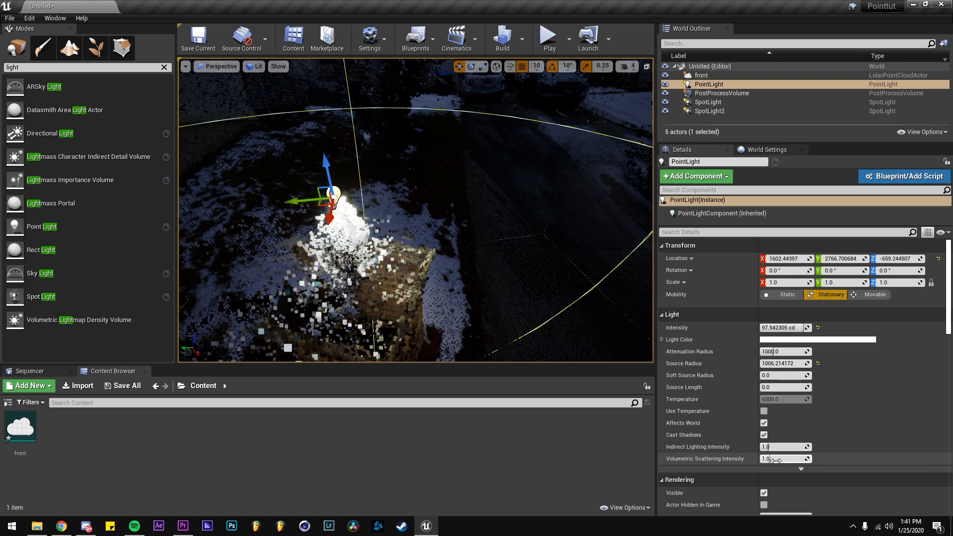
Enable Use Temperature on the pillar's point light and lower the temperature for a warm glow
{"action": "left_click", "coordinate": [764, 412]}
{"action": "left_click_drag", "start_coordinate": [784, 399], "coordinate": [771, 399]}
Duplicate the warm point light and place the copy beside the driveway near the brick pillar
{"action": "key", "text": "s"}
{"action": "mouse_move", "coordinate": [419, 199]}
{"action": "right_mouse_down"}
{"action": "mouse_move", "coordinate": [411, 192]}
{"action": "mouse_move", "coordinate": [418, 208]}
{"action": "mouse_move", "coordinate": [408, 199]}
{"action": "right_mouse_up"}
{"action": "left_click_drag", "start_coordinate": [398, 202], "coordinate": [398, 204], "text": "alt"}
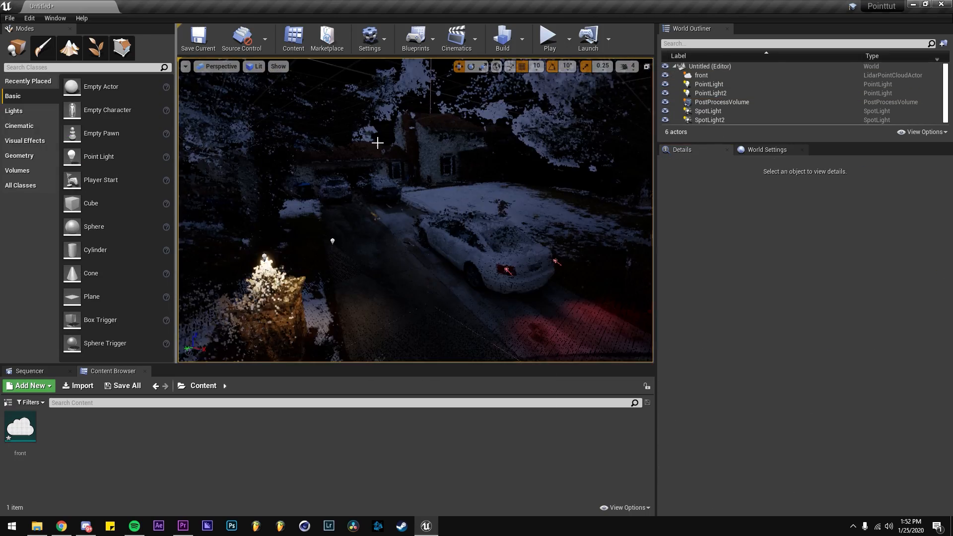
Place a Directional Light above the driveway at X 3240, Y 2630, Z 200 and rotate it to about Y 306°, Z 104°
{"action": "right_click_drag", "start_coordinate": [416, 209], "coordinate": [416, 233]}
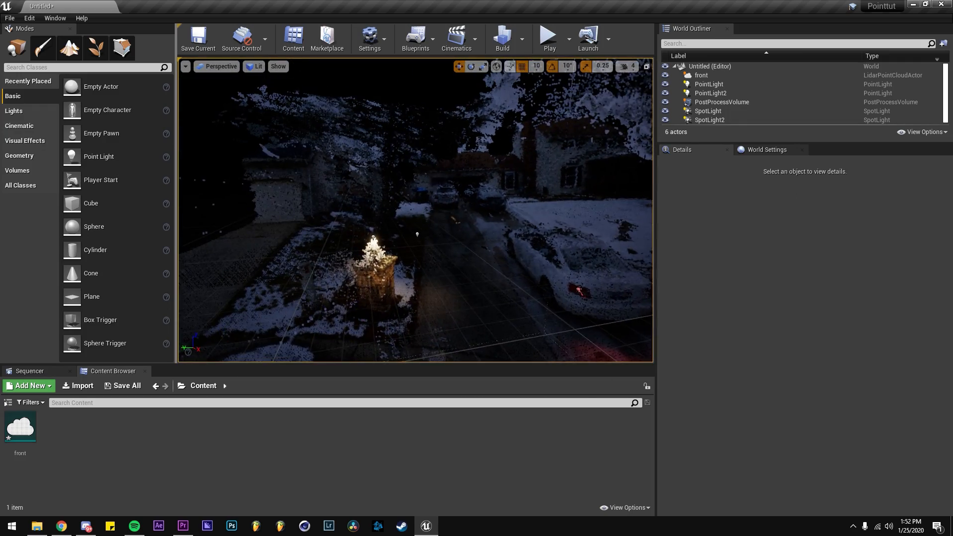
{"action": "right_click_drag", "start_coordinate": [432, 181], "coordinate": [426, 144]}
{"action": "left_click", "coordinate": [141, 67]}
{"action": "type", "text": "direc"}
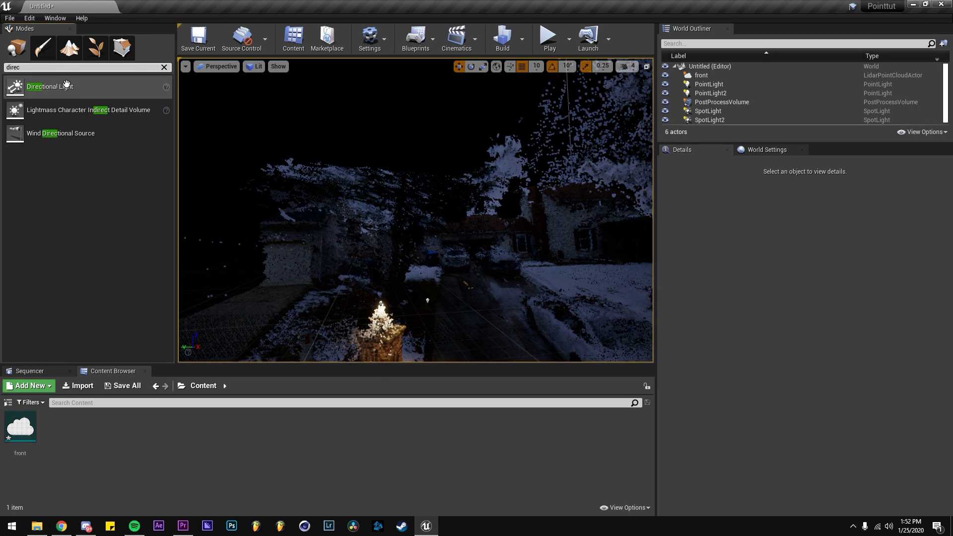
{"action": "left_click_drag", "start_coordinate": [49, 86], "coordinate": [449, 184]}
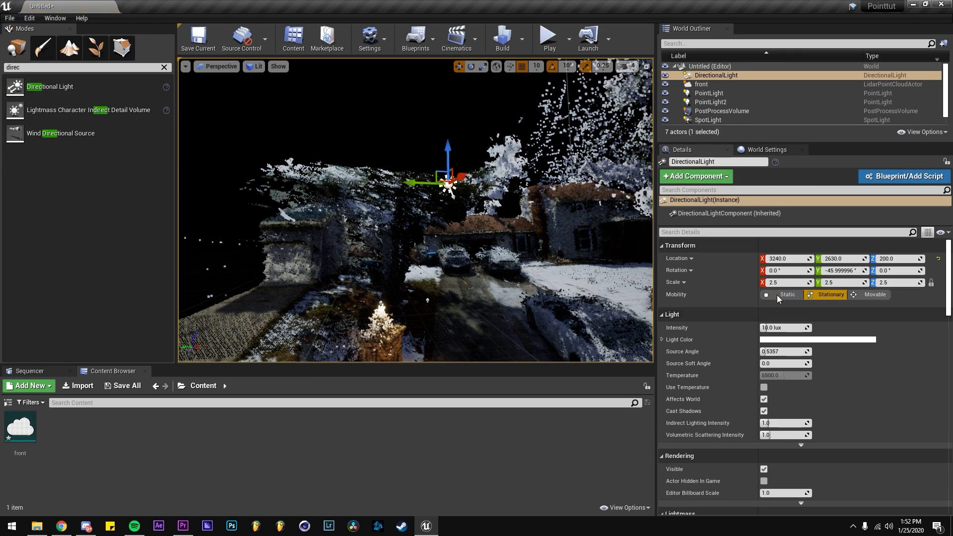
{"action": "mouse_move", "coordinate": [449, 184]}
{"action": "right_mouse_down"}
{"action": "mouse_move", "coordinate": [544, 233]}
{"action": "mouse_move", "coordinate": [608, 240]}
{"action": "mouse_move", "coordinate": [507, 218]}
{"action": "mouse_move", "coordinate": [444, 135]}
{"action": "mouse_move", "coordinate": [438, 194]}
{"action": "right_mouse_up"}
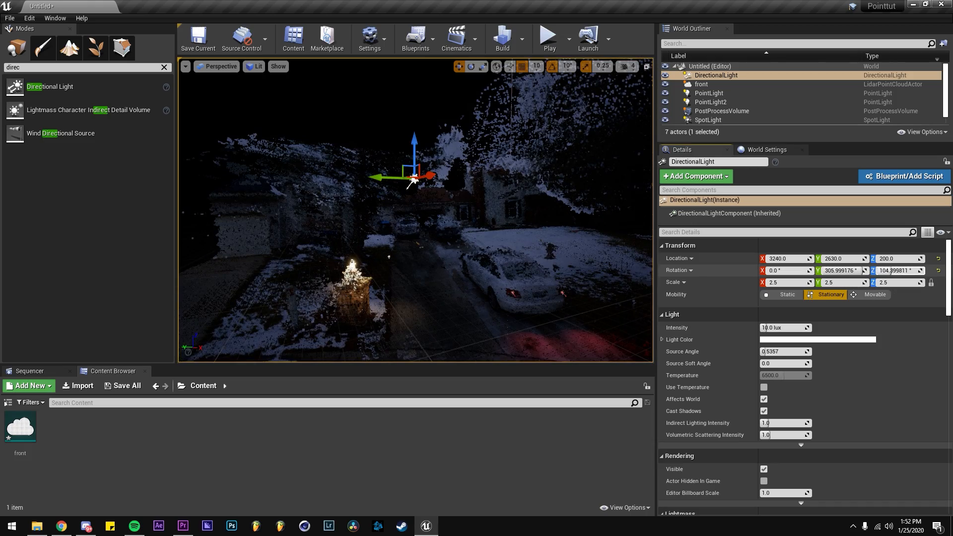
Rotate the directional light to about Z 230° so it lights up the house and driveway
{"action": "left_click_drag", "start_coordinate": [901, 271], "coordinate": [898, 270]}
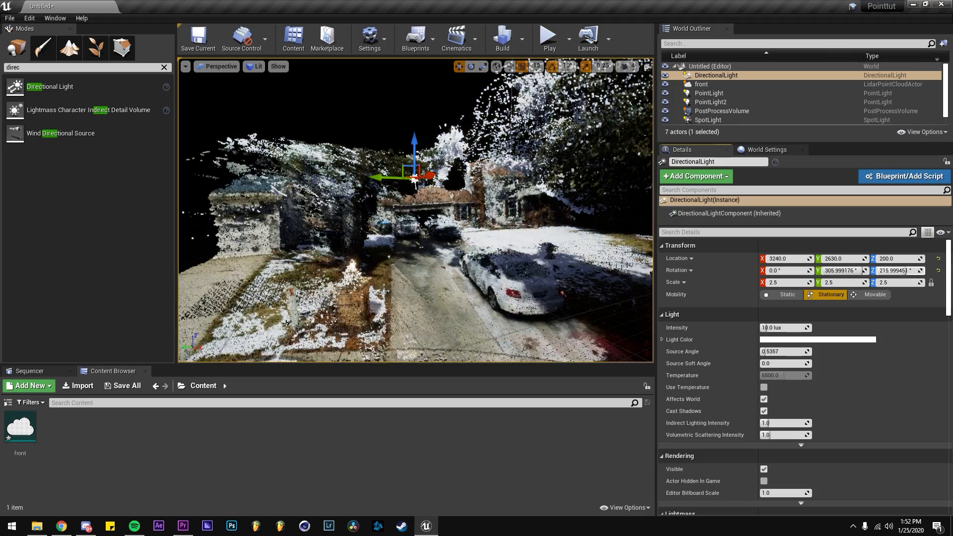
{"action": "right_click_drag", "start_coordinate": [592, 142], "coordinate": [541, 179]}
Place an Atmospheric Fog actor above the driveway at X 4400, Y 2400, Z 400
{"action": "left_click", "coordinate": [165, 67]}
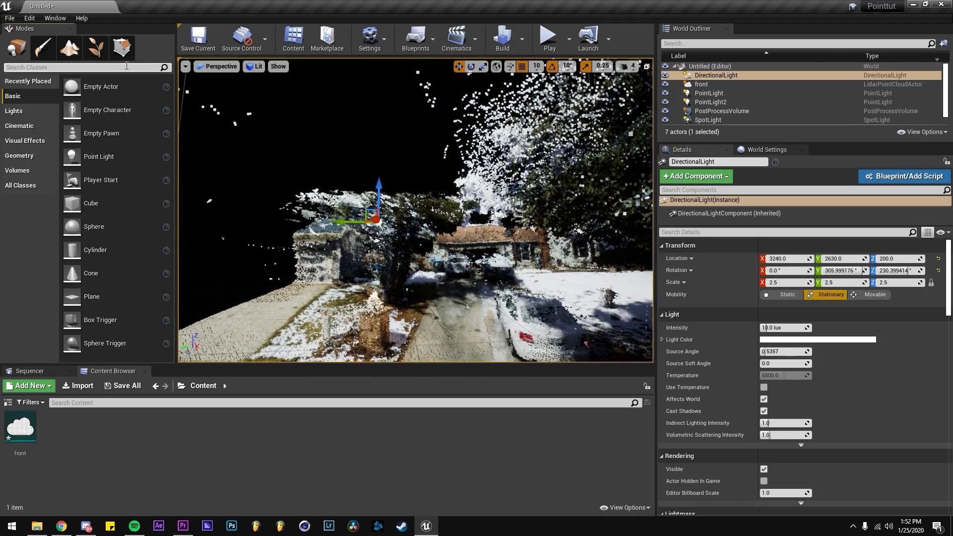
{"action": "type", "text": "atmo"}
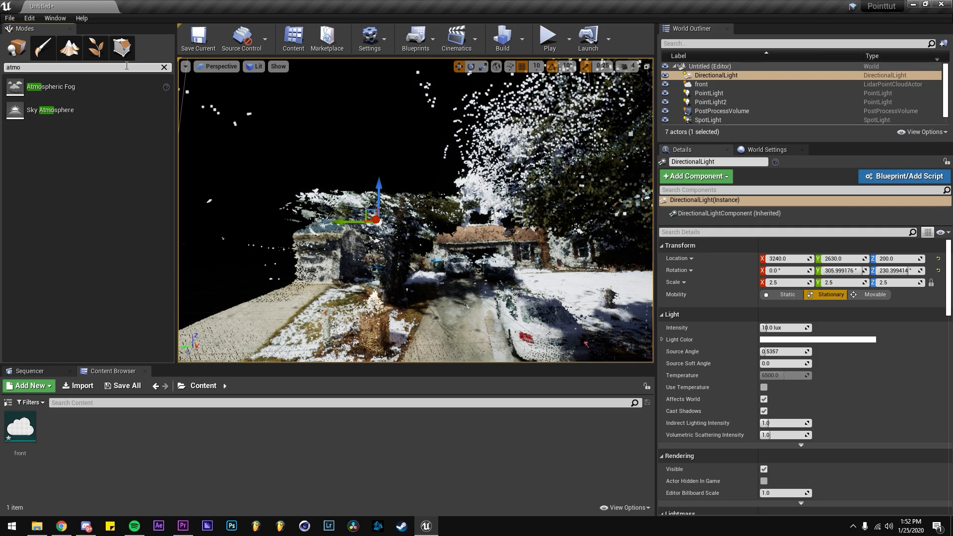
{"action": "left_click_drag", "start_coordinate": [103, 86], "coordinate": [432, 132]}
{"action": "right_click_drag", "start_coordinate": [431, 137], "coordinate": [403, 119]}
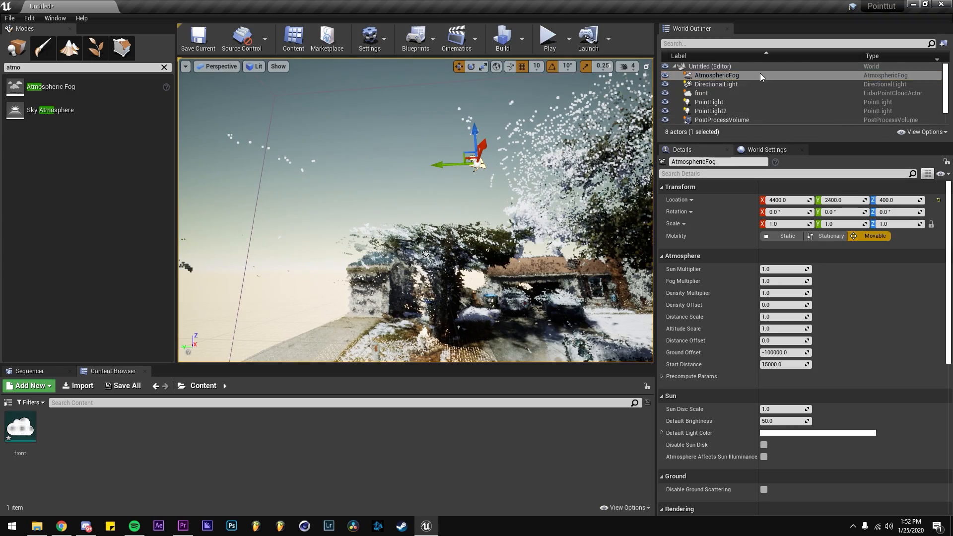
{"action": "right_click_drag", "start_coordinate": [452, 207], "coordinate": [504, 223]}
{"action": "right_click_drag", "start_coordinate": [417, 211], "coordinate": [369, 178]}
Enable Atmosphere / Fog Sun Light on the directional light and look up at the sun in the sky
{"action": "left_click", "coordinate": [749, 85]}
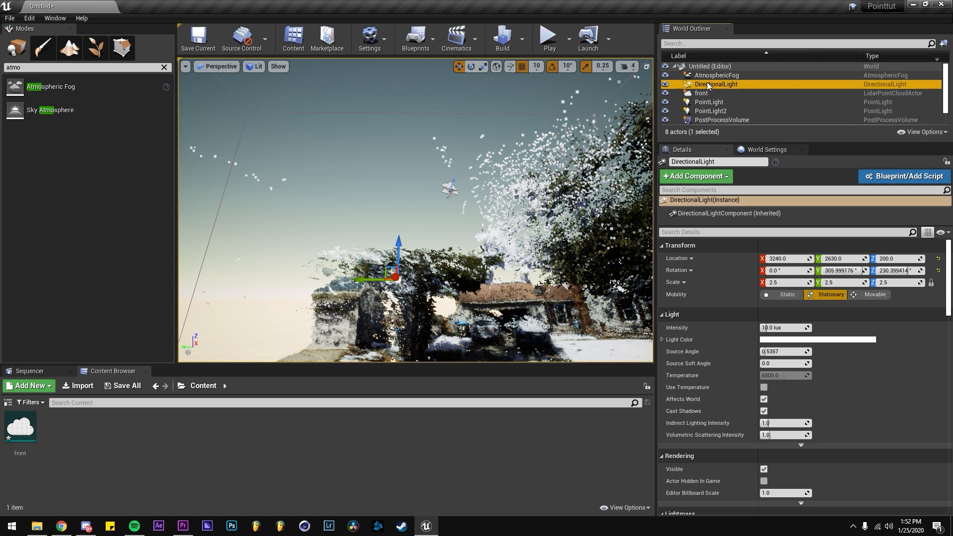
{"action": "type", "text": "atmo"}
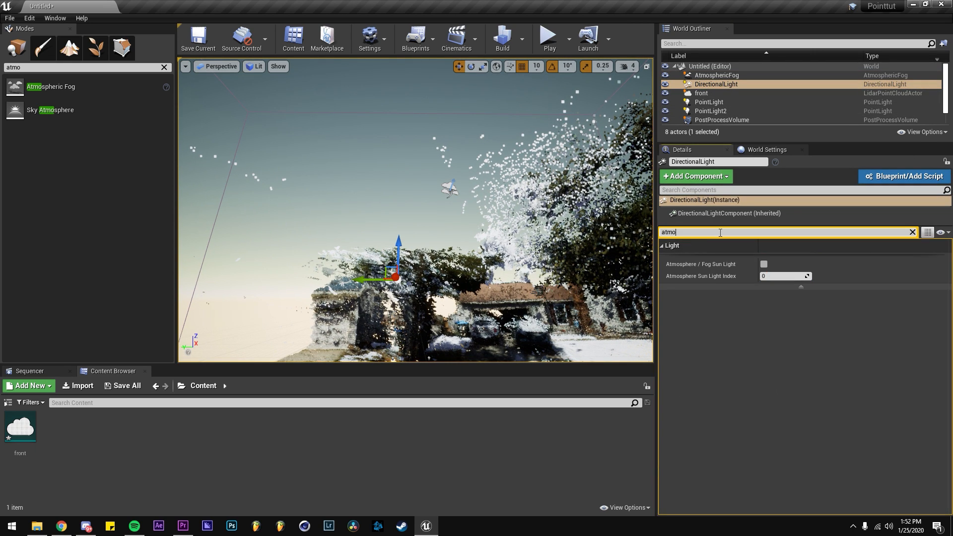
{"action": "left_click", "coordinate": [765, 264]}
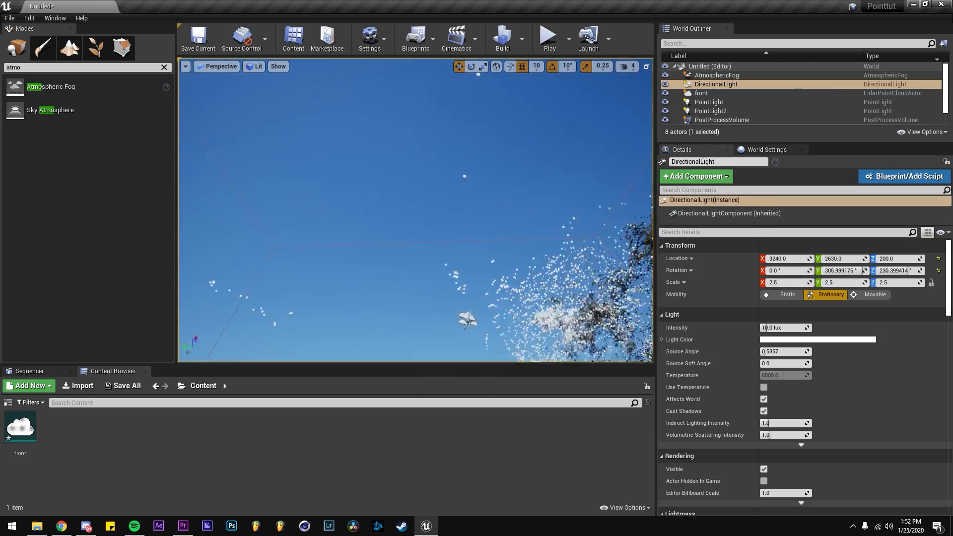
{"action": "right_click_drag", "start_coordinate": [416, 210], "coordinate": [298, 181]}
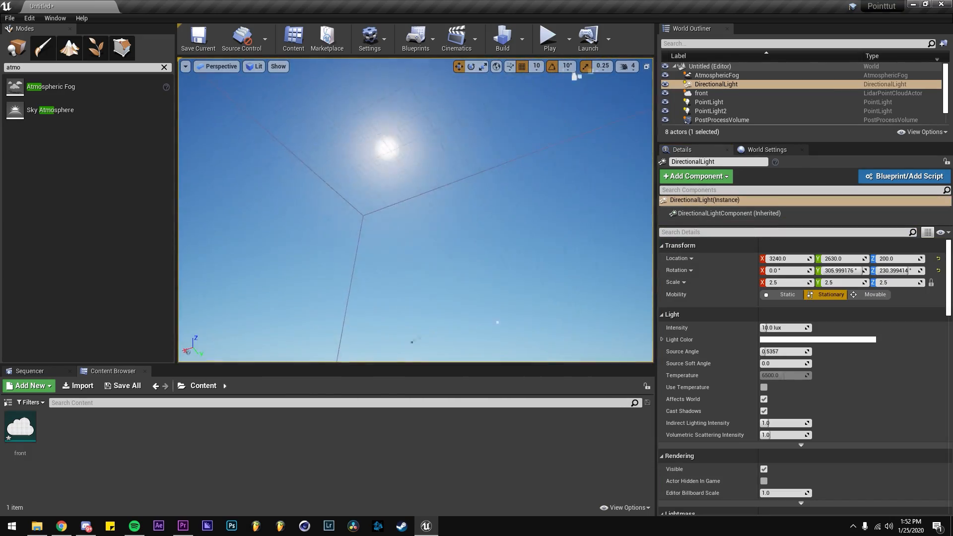
Rotate the directional light to about Y 324° to shift the sun's position
{"action": "left_click", "coordinate": [724, 84]}
{"action": "left_click_drag", "start_coordinate": [845, 271], "coordinate": [848, 271]}
{"action": "right_click_drag", "start_coordinate": [561, 255], "coordinate": [656, 278]}
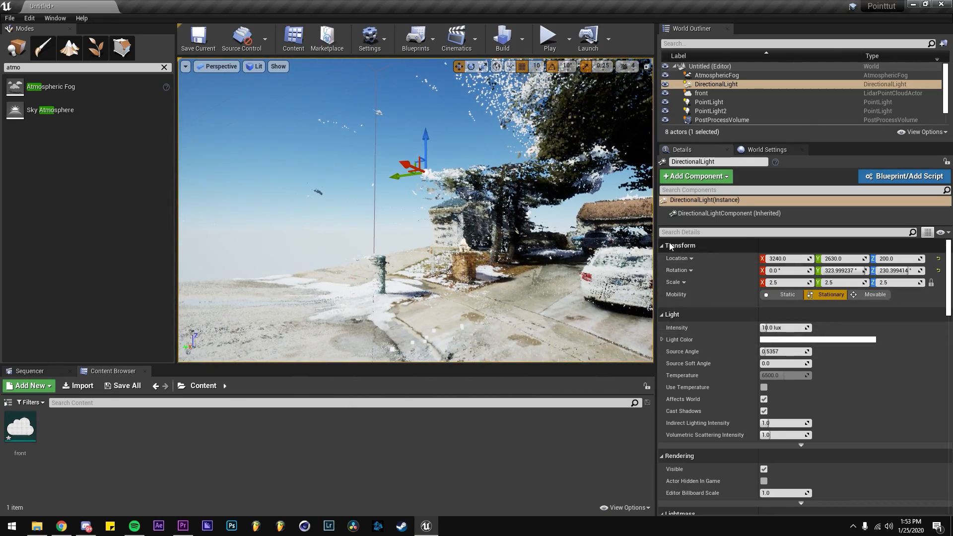
{"action": "right_click_drag", "start_coordinate": [497, 223], "coordinate": [316, 235]}
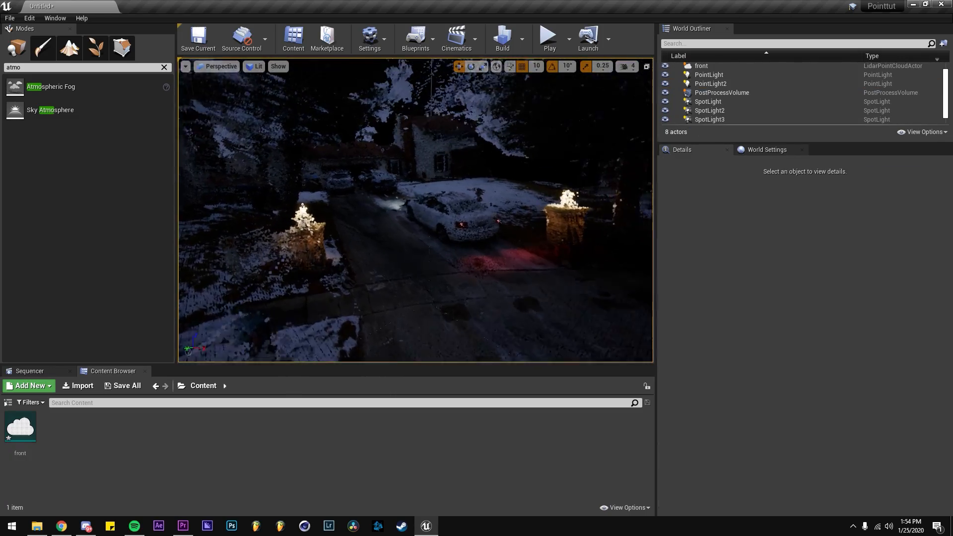
Place an Exponential Height Fog actor in the driveway scene at X 3960, Y 2350, Z -500
{"action": "right_click_drag", "start_coordinate": [415, 208], "coordinate": [482, 224]}
{"action": "right_click_drag", "start_coordinate": [416, 210], "coordinate": [359, 113]}
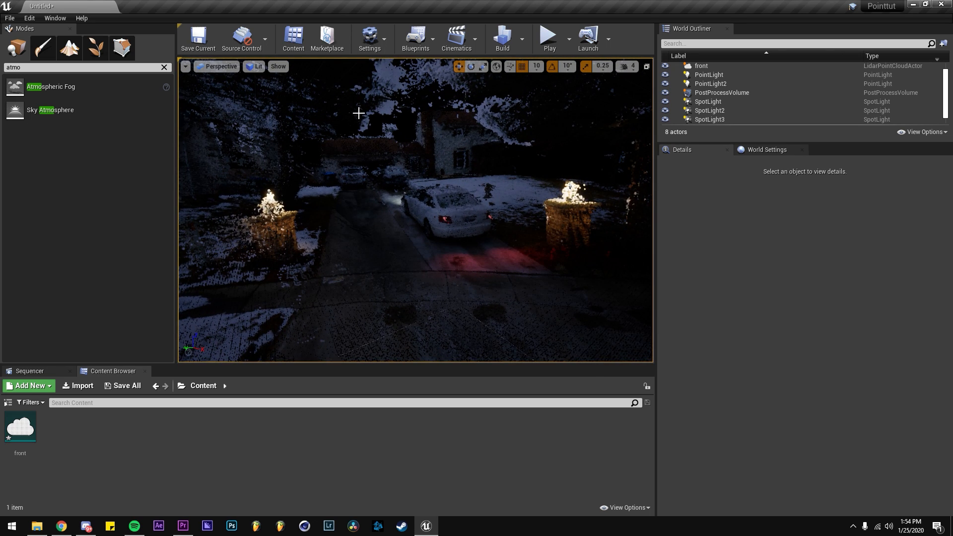
{"action": "left_click", "coordinate": [163, 67]}
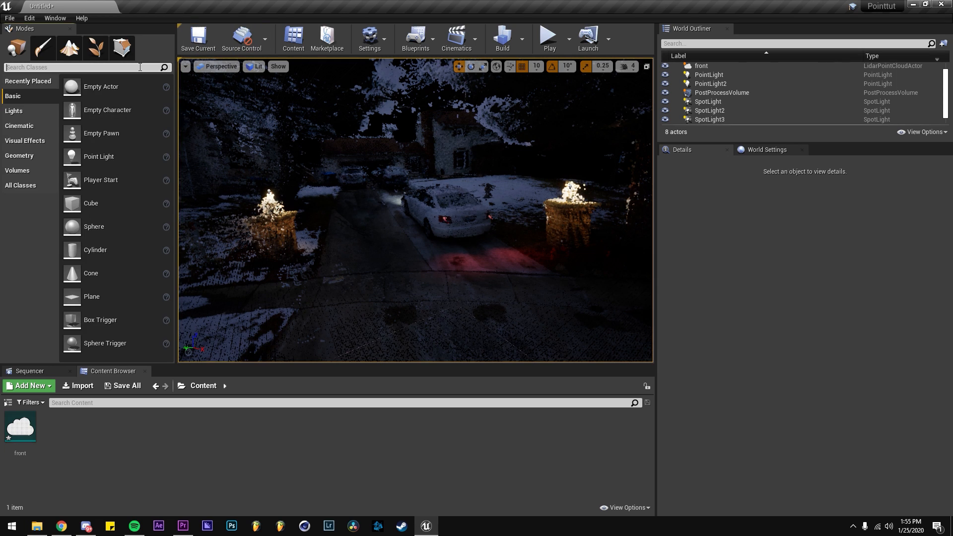
{"action": "type", "text": "heigh"}
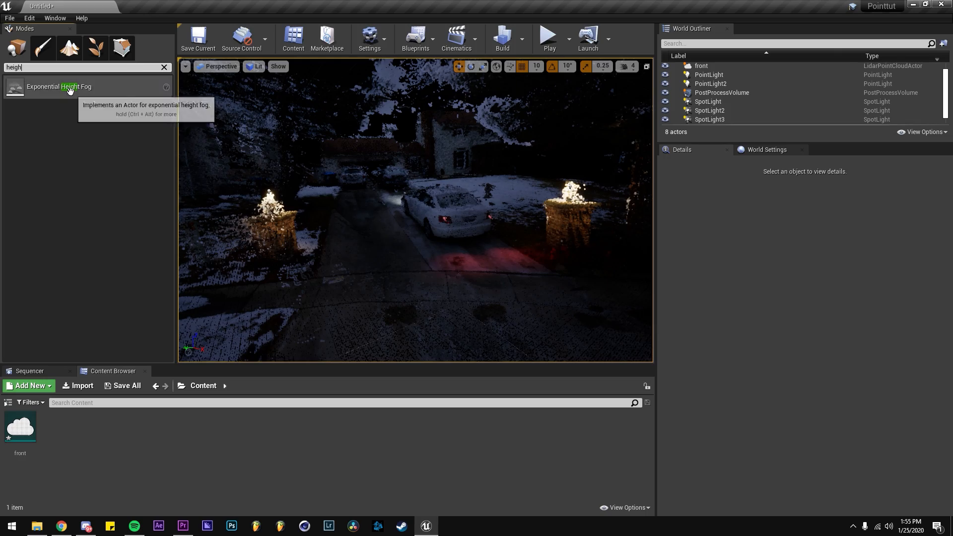
{"action": "left_click_drag", "start_coordinate": [59, 87], "coordinate": [432, 213]}
{"action": "left_click", "coordinate": [351, 162]}
{"action": "right_click_drag", "start_coordinate": [351, 162], "coordinate": [447, 191]}
{"action": "mouse_move", "coordinate": [396, 155]}
{"action": "right_mouse_down"}
{"action": "mouse_move", "coordinate": [318, 149]}
{"action": "mouse_move", "coordinate": [396, 156]}
{"action": "right_mouse_up"}
Enable Volumetric Fog on the exponential height fog
{"action": "left_click", "coordinate": [715, 76]}
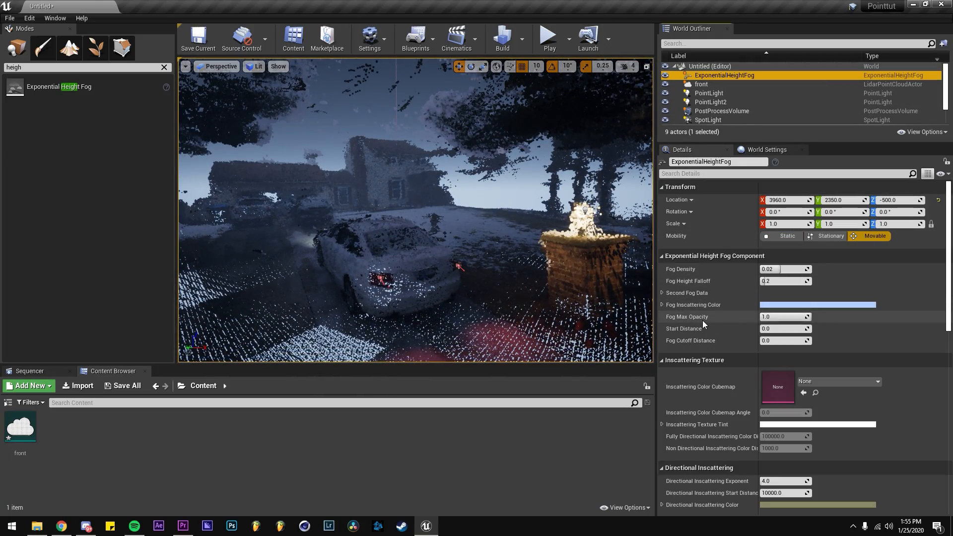
{"action": "scroll", "coordinate": [700, 317], "scroll_direction": "down", "scroll_amount": 8}
{"action": "left_click", "coordinate": [764, 316]}
{"action": "right_click_drag", "start_coordinate": [497, 213], "coordinate": [397, 211]}
{"action": "right_click_drag", "start_coordinate": [551, 145], "coordinate": [586, 161]}
{"action": "left_click", "coordinate": [551, 145]}
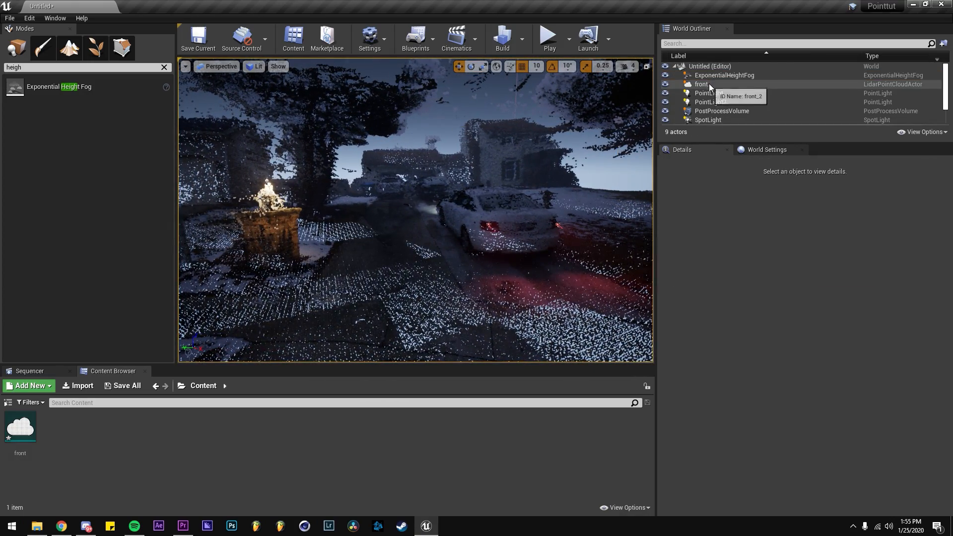
Set the height fog's Fog Density to about 0.043 and its Fog Height Falloff to about 1.75
{"action": "double_click", "coordinate": [721, 76]}
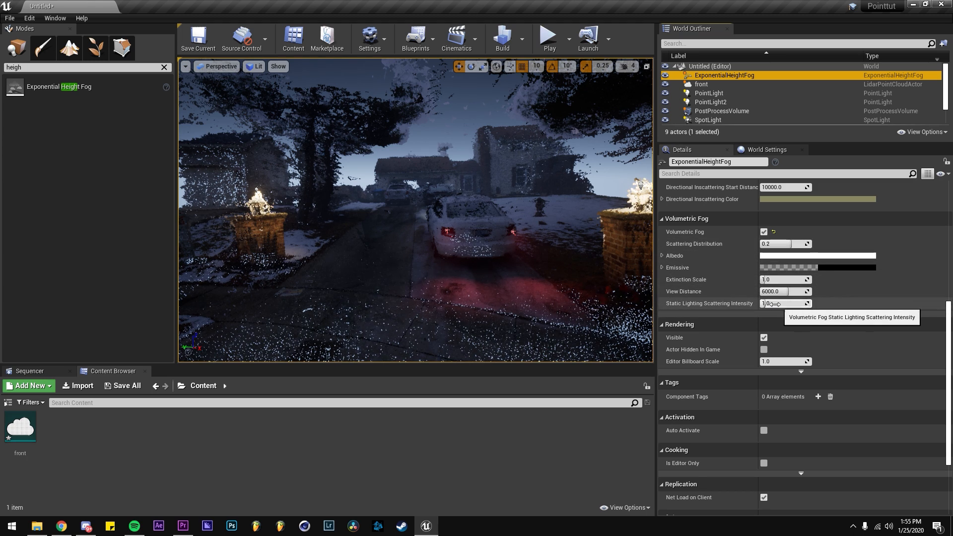
{"action": "scroll", "coordinate": [720, 288], "scroll_direction": "up", "scroll_amount": 10}
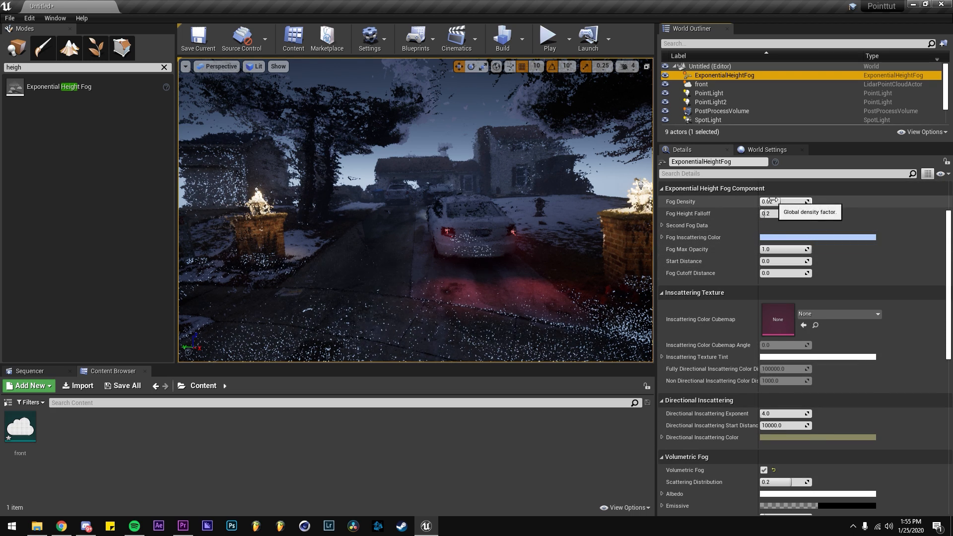
{"action": "mouse_move", "coordinate": [776, 216]}
{"action": "left_mouse_down"}
{"action": "mouse_move", "coordinate": [829, 216]}
{"action": "mouse_move", "coordinate": [787, 202]}
{"action": "left_mouse_up"}
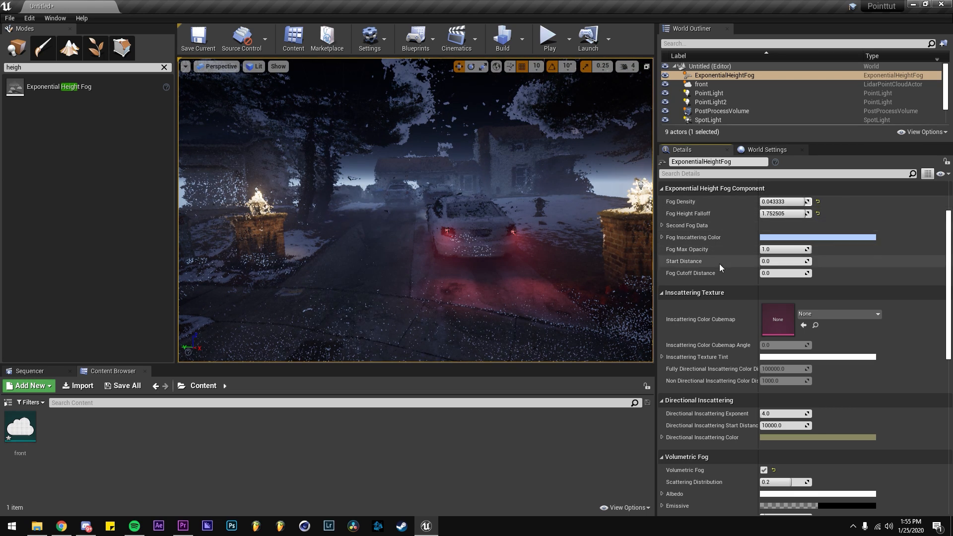
Adjust the volumetric fog's Scattering Distribution to about 0.69 for a softer glow around the tail lights
{"action": "scroll", "coordinate": [725, 278], "scroll_direction": "down", "scroll_amount": 5}
{"action": "left_click_drag", "start_coordinate": [773, 307], "coordinate": [790, 307]}
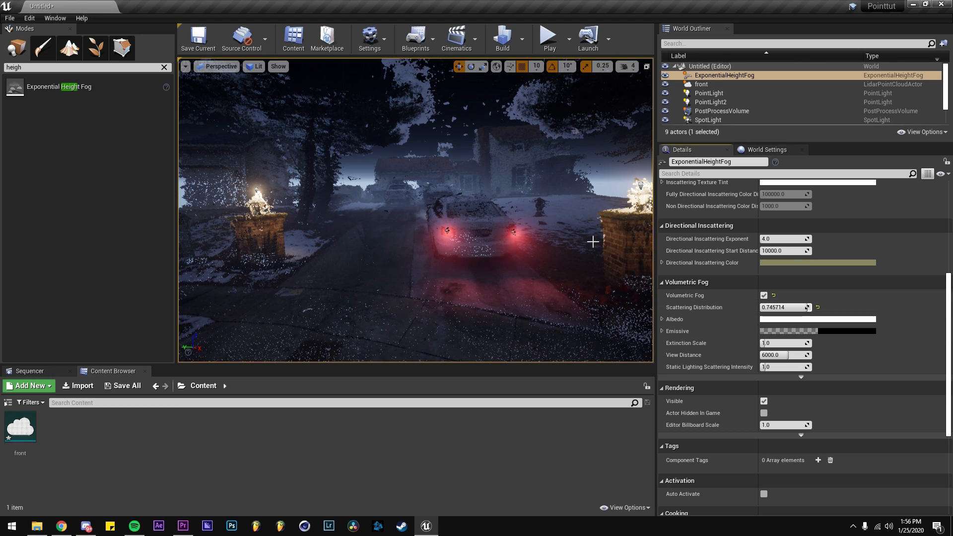
{"action": "left_click_drag", "start_coordinate": [811, 307], "coordinate": [812, 307]}
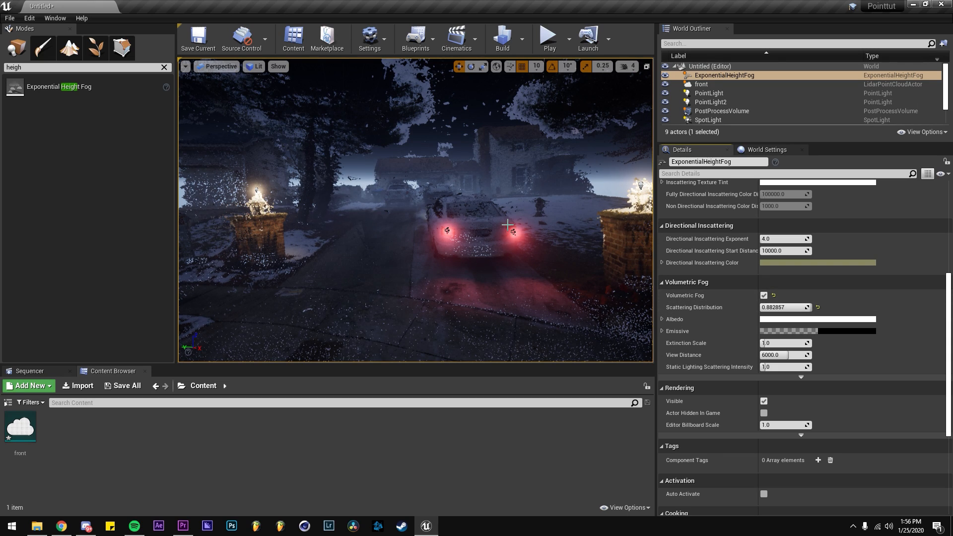
{"action": "left_click_drag", "start_coordinate": [792, 307], "coordinate": [751, 307]}
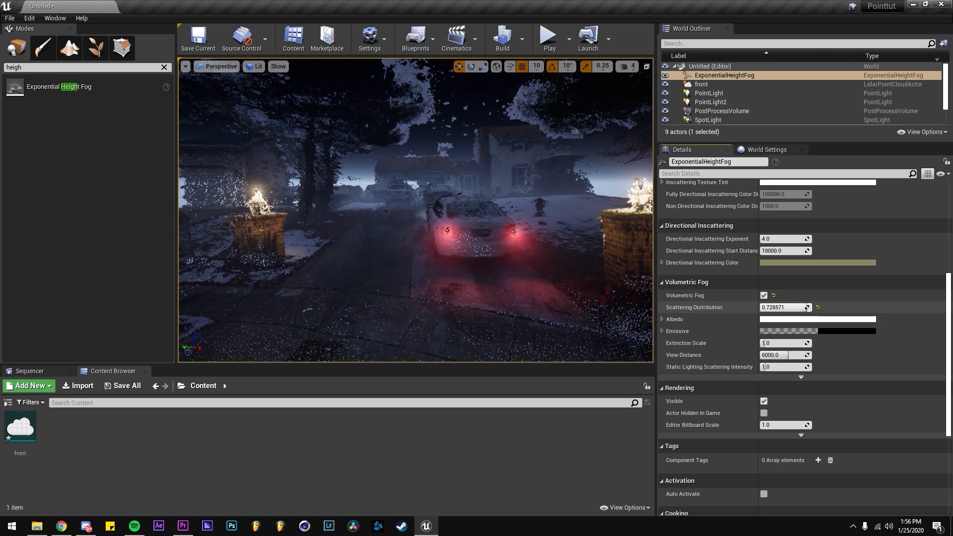
{"action": "left_click_drag", "start_coordinate": [812, 307], "coordinate": [806, 308]}
Raise the volumetric fog's Extinction Scale to 2.98 and its View Distance to about 9143
{"action": "left_click_drag", "start_coordinate": [785, 344], "coordinate": [793, 344]}
{"action": "key", "text": "ctrl+z"}
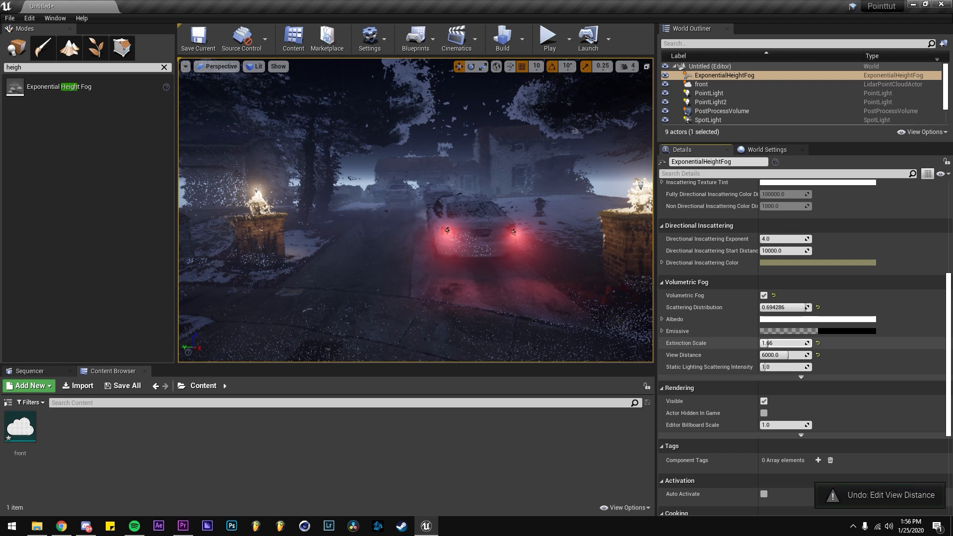
{"action": "left_click_drag", "start_coordinate": [761, 355], "coordinate": [798, 355]}
{"action": "key", "text": "s"}
{"action": "right_click_drag", "start_coordinate": [526, 269], "coordinate": [544, 255]}
{"action": "mouse_move", "coordinate": [766, 343]}
{"action": "left_mouse_down"}
{"action": "mouse_move", "coordinate": [784, 355]}
{"action": "mouse_move", "coordinate": [767, 355]}
{"action": "left_mouse_up"}
{"action": "key", "text": "w"}
{"action": "mouse_move", "coordinate": [526, 249]}
{"action": "right_mouse_down"}
{"action": "mouse_move", "coordinate": [514, 245]}
{"action": "mouse_move", "coordinate": [527, 251]}
{"action": "right_mouse_up"}
{"action": "left_click_drag", "start_coordinate": [765, 355], "coordinate": [786, 350]}
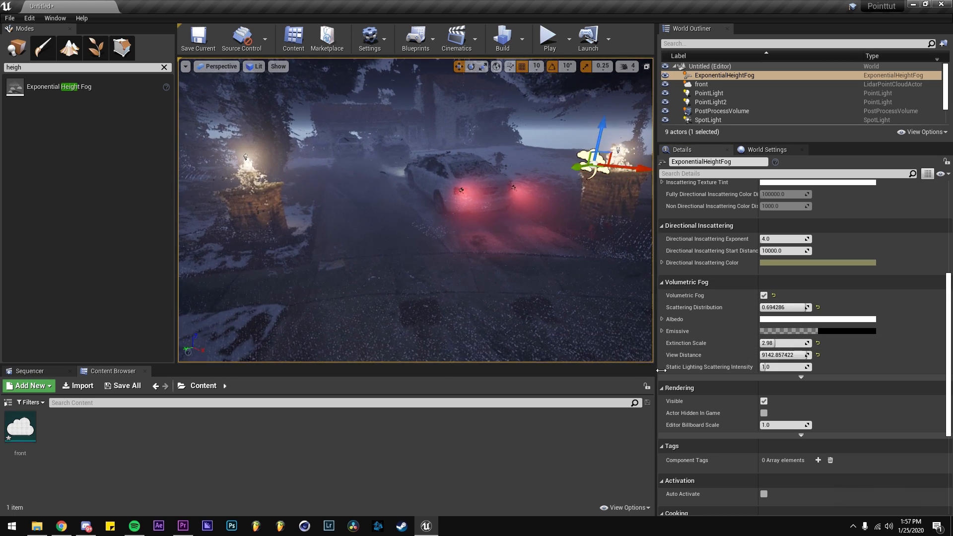
Set the fog's Static Lighting Scattering Intensity to about 0.62 and check the lit scene around the car
{"action": "left_click_drag", "start_coordinate": [773, 370], "coordinate": [799, 367]}
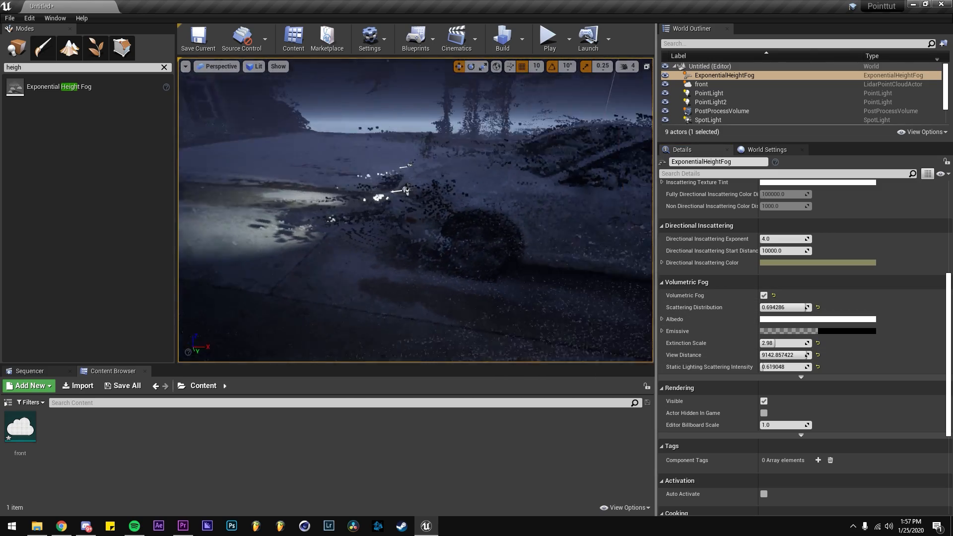
{"action": "right_click_drag", "start_coordinate": [416, 211], "coordinate": [571, 219]}
{"action": "right_click_drag", "start_coordinate": [315, 115], "coordinate": [417, 119]}
{"action": "left_click", "coordinate": [315, 115]}
{"action": "right_click_drag", "start_coordinate": [396, 161], "coordinate": [368, 154]}
Place a BP_Sky_Sphere in the scene at X 3640, Y 2170, Z -470
{"action": "left_click", "coordinate": [164, 67]}
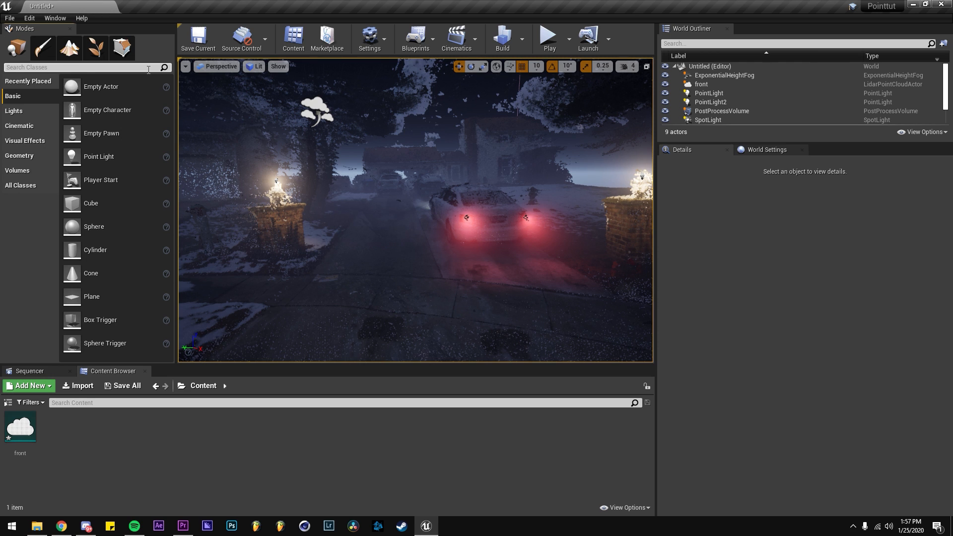
{"action": "type", "text": "bp"}
{"action": "left_click_drag", "start_coordinate": [48, 86], "coordinate": [380, 130]}
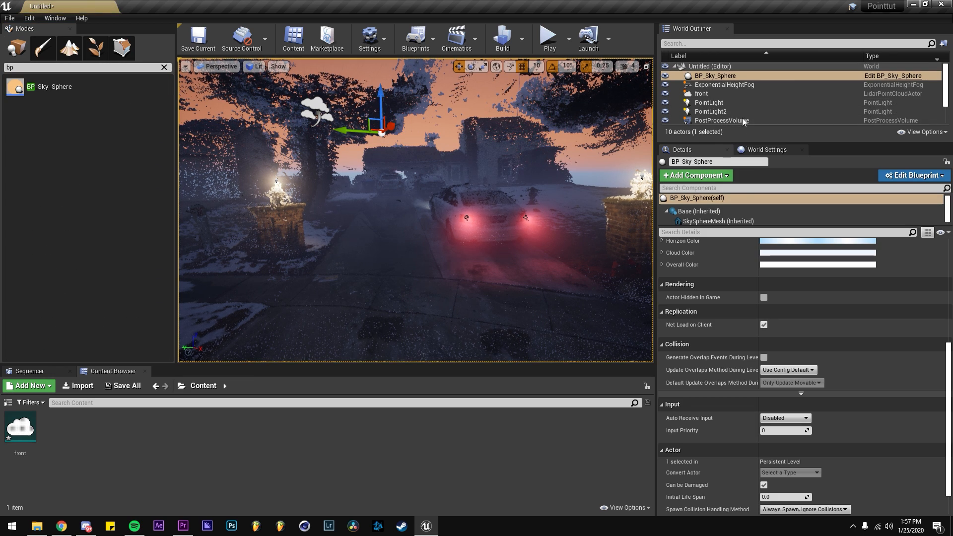
Lower the sky sphere's Sun Height to -1.0 for a night sky
{"action": "scroll", "coordinate": [705, 298], "scroll_direction": "up", "scroll_amount": 5}
{"action": "mouse_move", "coordinate": [774, 417]}
{"action": "left_mouse_down"}
{"action": "mouse_move", "coordinate": [804, 417]}
{"action": "mouse_move", "coordinate": [761, 415]}
{"action": "left_mouse_up"}
{"action": "right_click_drag", "start_coordinate": [604, 269], "coordinate": [532, 288]}
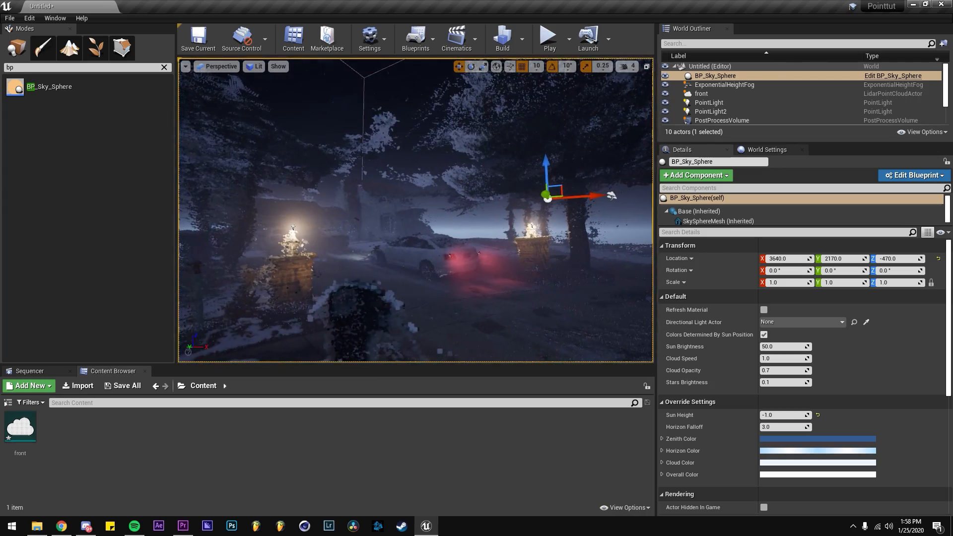
{"action": "right_click_drag", "start_coordinate": [532, 288], "coordinate": [351, 192]}
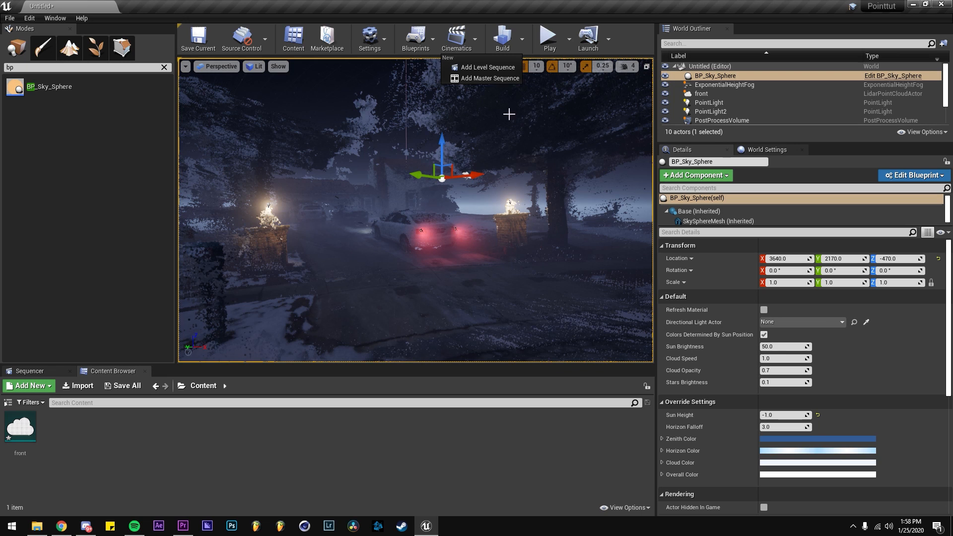
Add a level sequence and save it as Main in the Content folder
{"action": "left_click", "coordinate": [486, 71]}
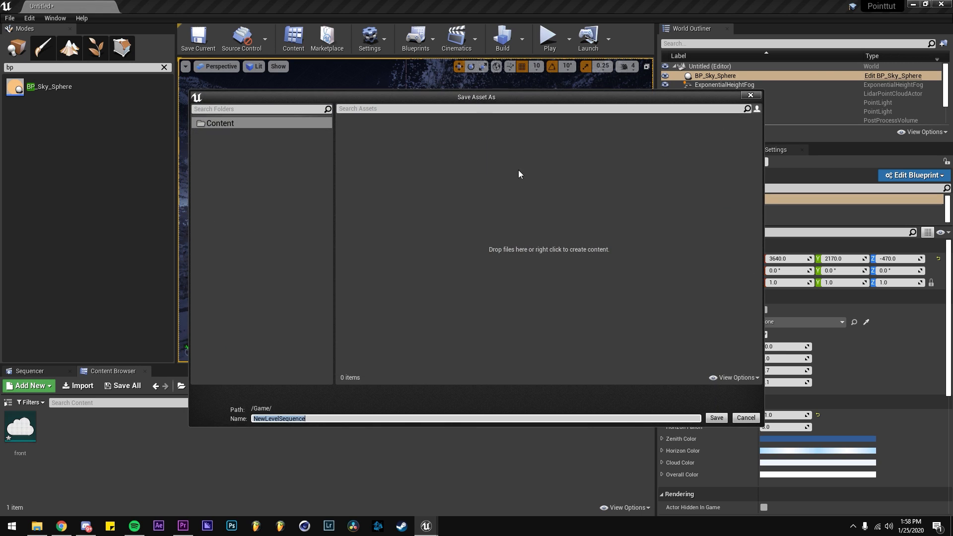
{"action": "type", "text": "Main"}
{"action": "left_click", "coordinate": [716, 418]}
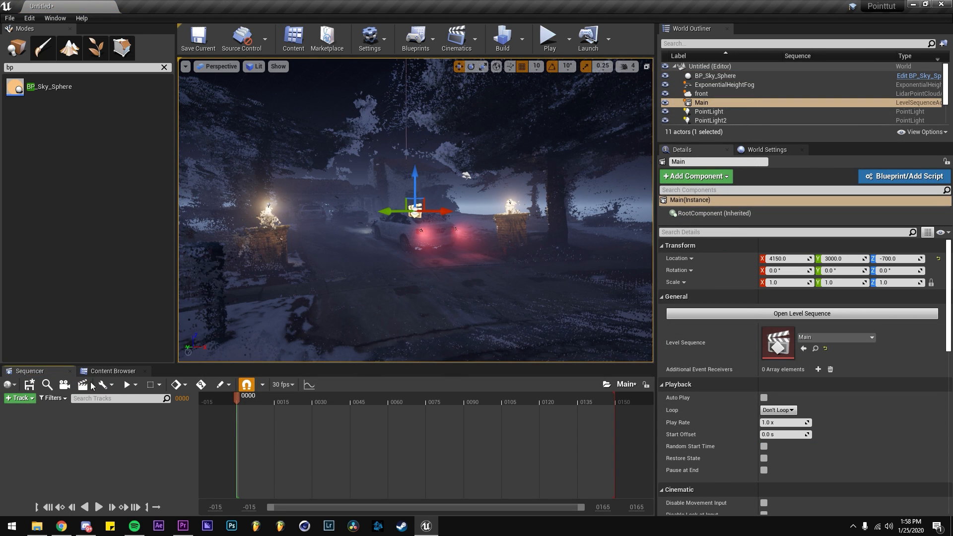
Add a cine camera to the Main sequence, widen its focal length to about 9.96 and frame the driveway and car
{"action": "left_click", "coordinate": [65, 385]}
{"action": "right_click_drag", "start_coordinate": [454, 169], "coordinate": [312, 359]}
{"action": "key", "text": "s"}
{"action": "scroll", "coordinate": [135, 484], "scroll_direction": "down", "scroll_amount": 1}
{"action": "left_click_drag", "start_coordinate": [129, 480], "coordinate": [62, 481]}
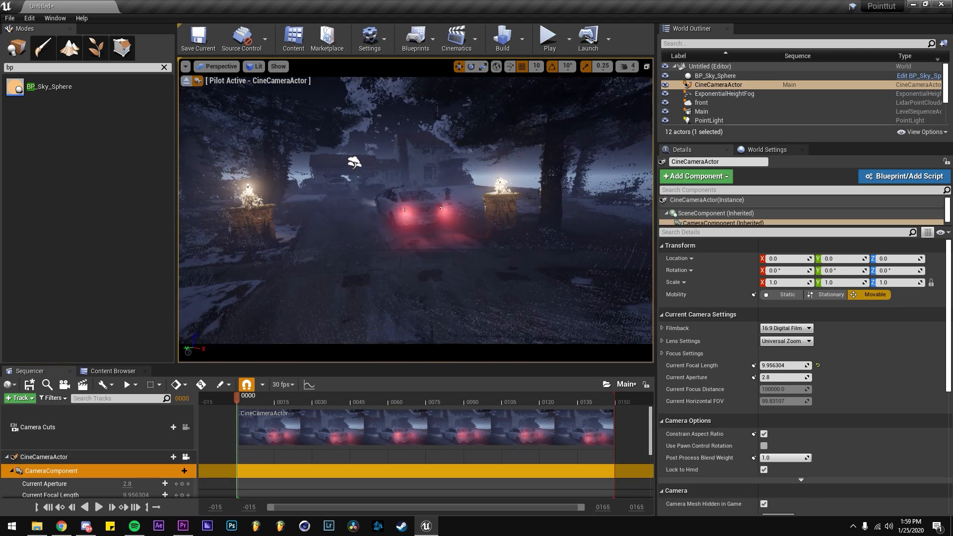
{"action": "right_click_drag", "start_coordinate": [415, 210], "coordinate": [598, 487]}
Set the end of the timeline's visible range to frame 1000 and extend the playback range to about frame 230
{"action": "left_click", "coordinate": [622, 505]}
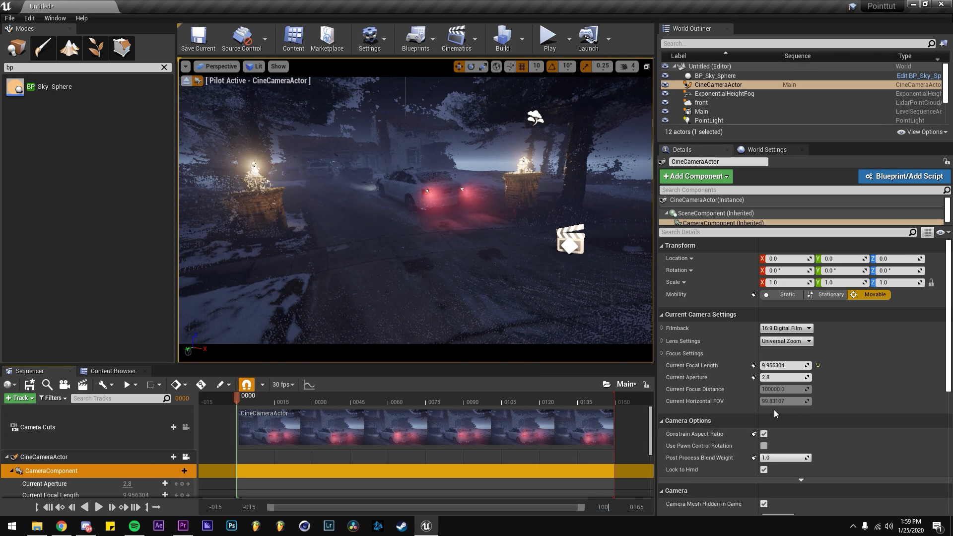
{"action": "key", "text": "Return"}
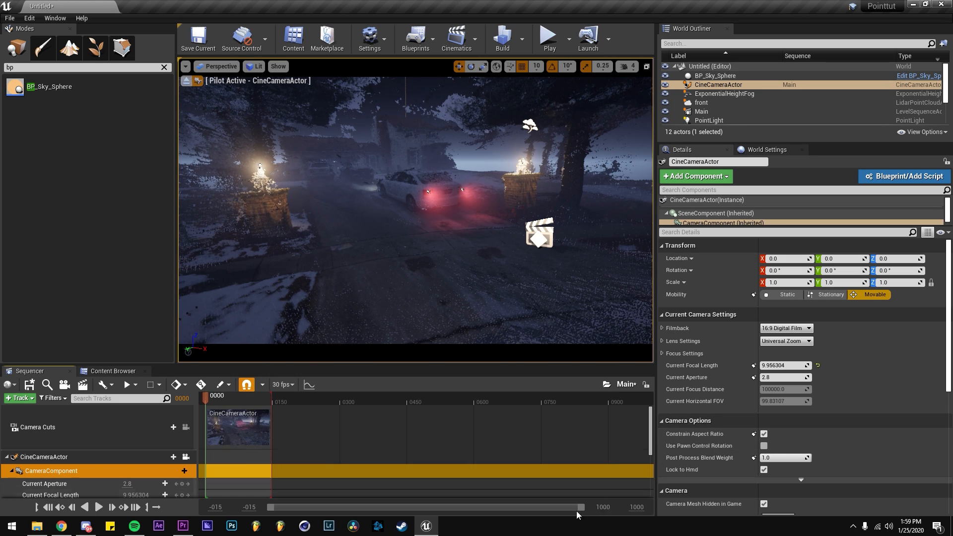
{"action": "left_click_drag", "start_coordinate": [270, 403], "coordinate": [307, 403]}
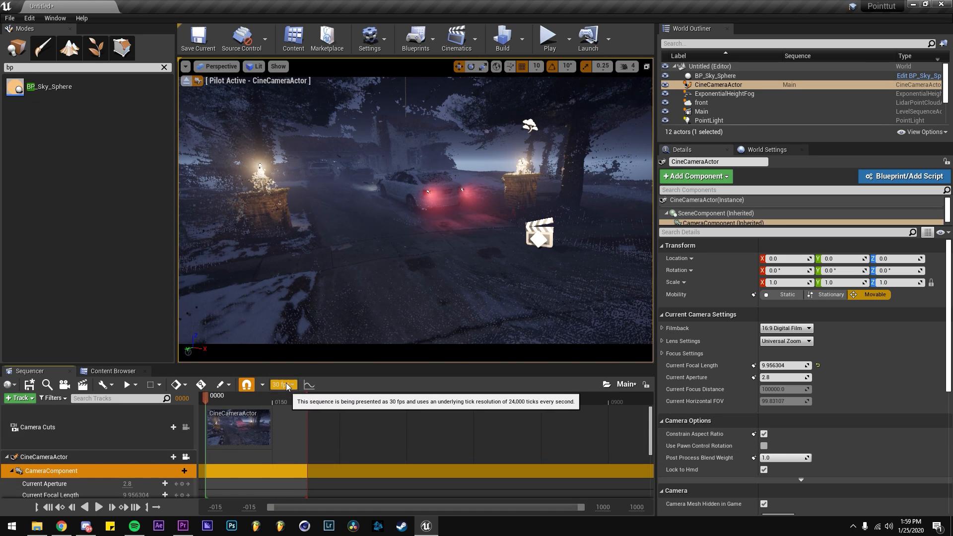
Set the sequence's frame rate to 24 fps
{"action": "left_click", "coordinate": [290, 391]}
{"action": "left_click", "coordinate": [358, 226]}
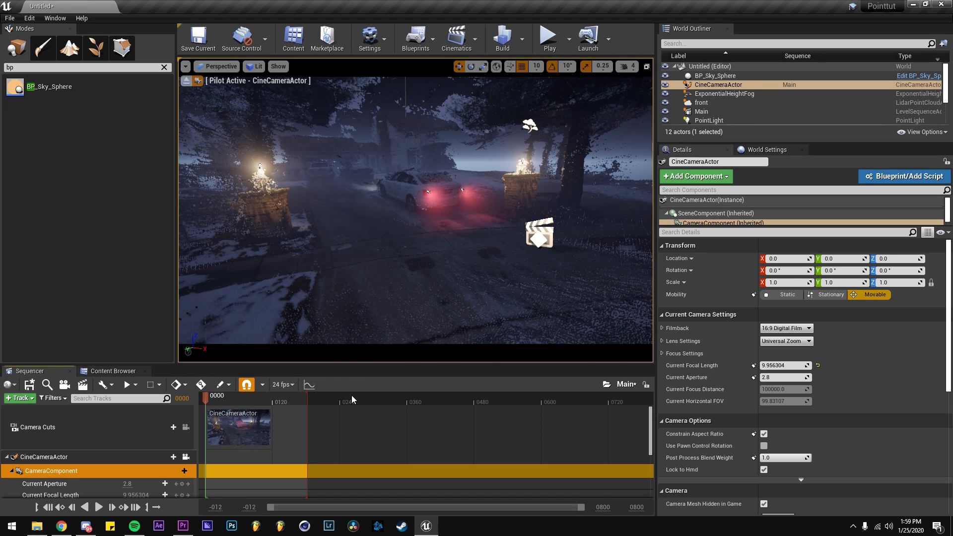
Try the Super 16mm and 16:9 Film filmbacks on the cine camera, and settle on 16:9 DSLR
{"action": "left_click", "coordinate": [784, 330]}
{"action": "left_click", "coordinate": [777, 369]}
{"action": "left_click", "coordinate": [784, 328]}
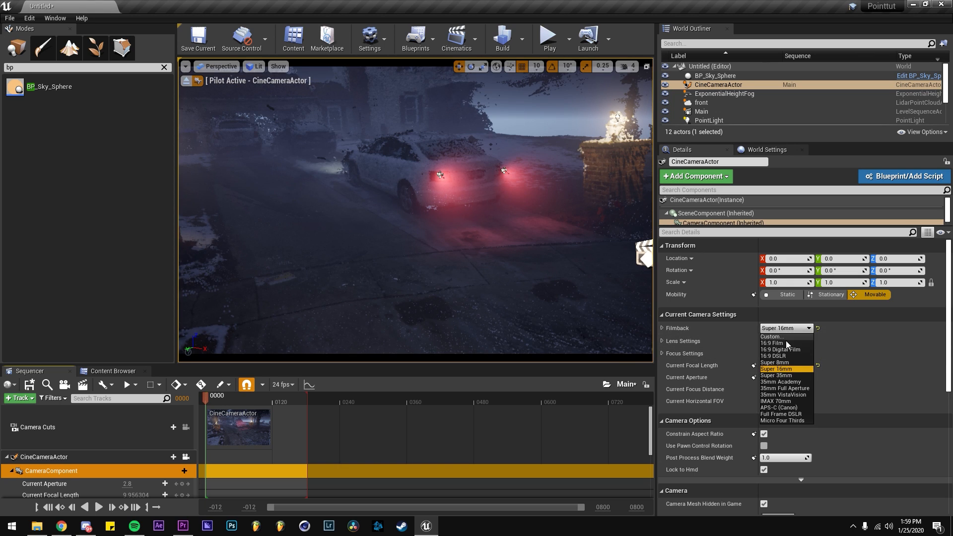
{"action": "left_click", "coordinate": [776, 344]}
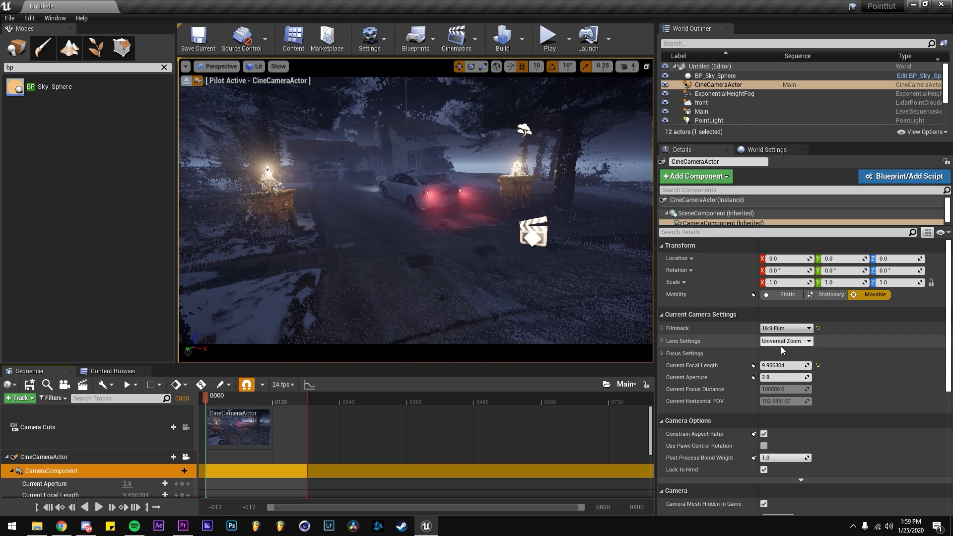
{"action": "left_click", "coordinate": [780, 329]}
{"action": "left_click", "coordinate": [789, 356]}
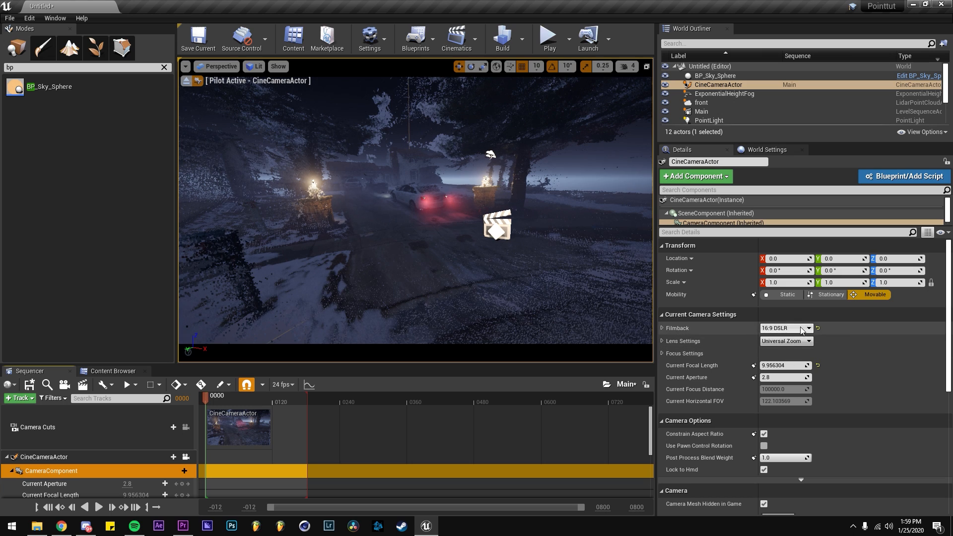
Keyframe the cine camera's transform at frame 0, aimed up at the night sky and treetops
{"action": "left_click", "coordinate": [83, 435]}
{"action": "scroll", "coordinate": [725, 94], "scroll_direction": "down", "scroll_amount": 3}
{"action": "scroll", "coordinate": [725, 99], "scroll_direction": "up", "scroll_amount": 3}
{"action": "left_click", "coordinate": [701, 112]}
{"action": "left_click", "coordinate": [115, 427]}
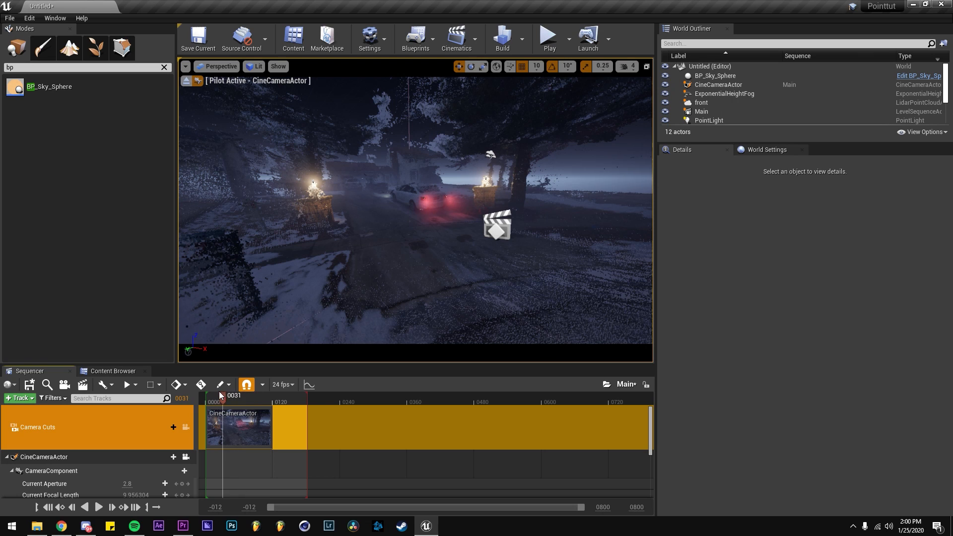
{"action": "left_click_drag", "start_coordinate": [221, 395], "coordinate": [208, 396]}
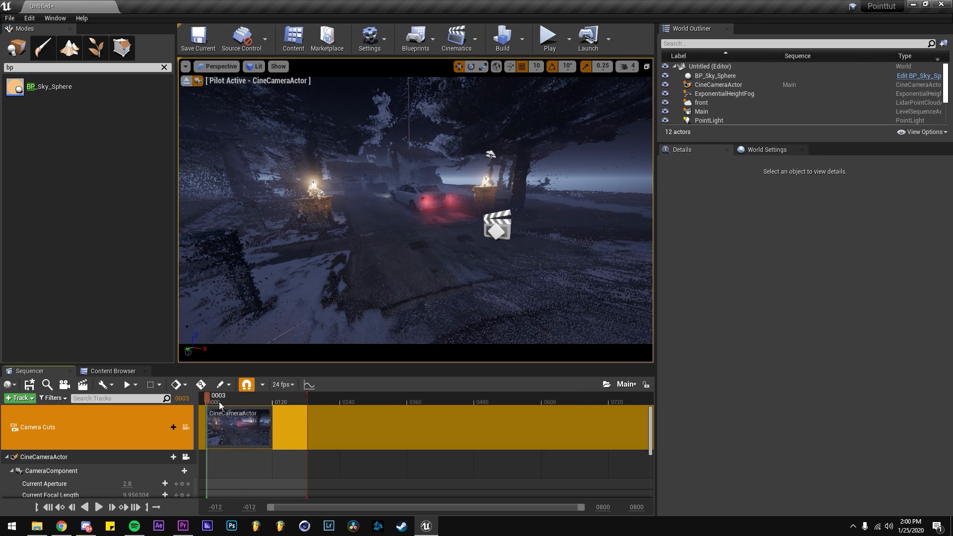
{"action": "left_click", "coordinate": [48, 507]}
{"action": "scroll", "coordinate": [79, 478], "scroll_direction": "down", "scroll_amount": 3}
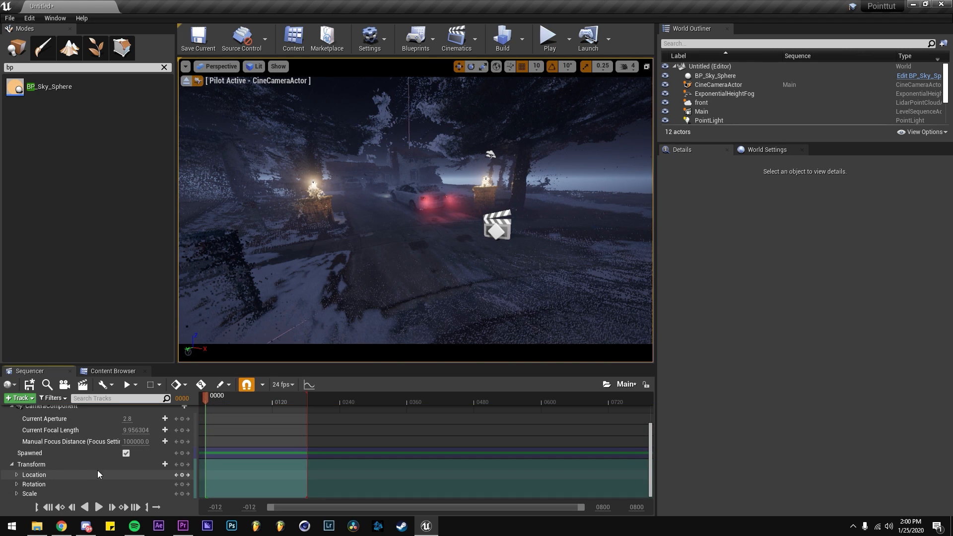
{"action": "left_click", "coordinate": [138, 468]}
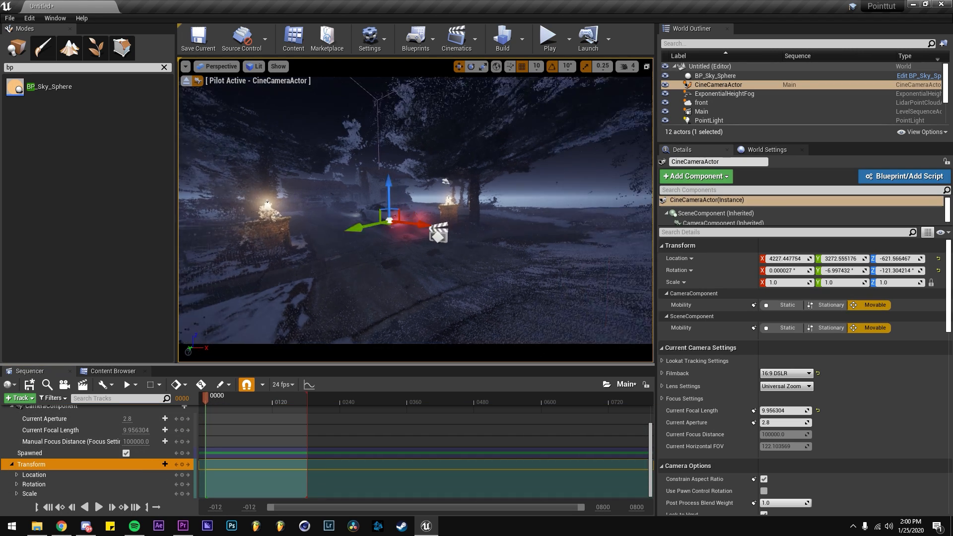
{"action": "key", "text": "w"}
{"action": "right_click_drag", "start_coordinate": [417, 211], "coordinate": [406, 164]}
{"action": "key", "text": "d"}
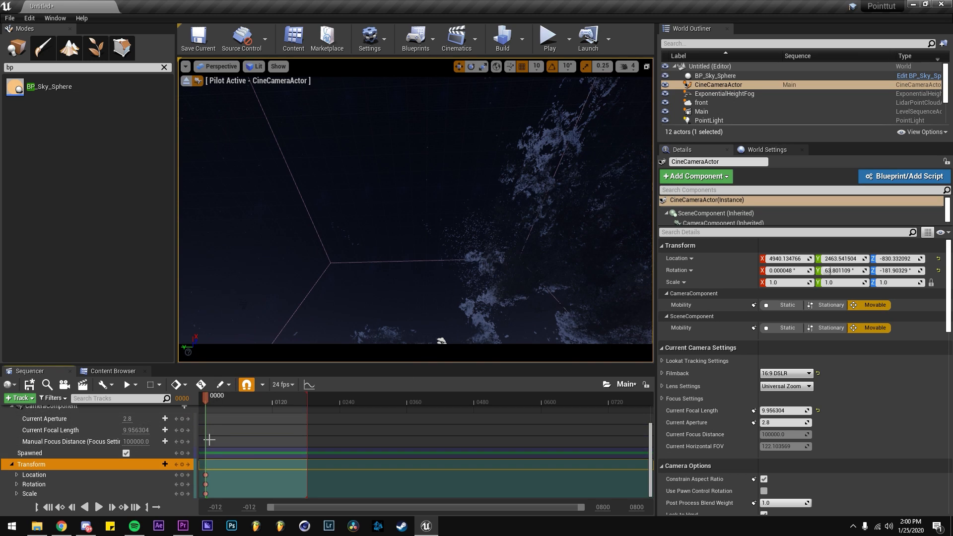
Extend the playback range to about frame 560 and keyframe the camera low on the driveway facing the car and brick pillars at frame 74
{"action": "left_click_drag", "start_coordinate": [306, 399], "coordinate": [519, 400]}
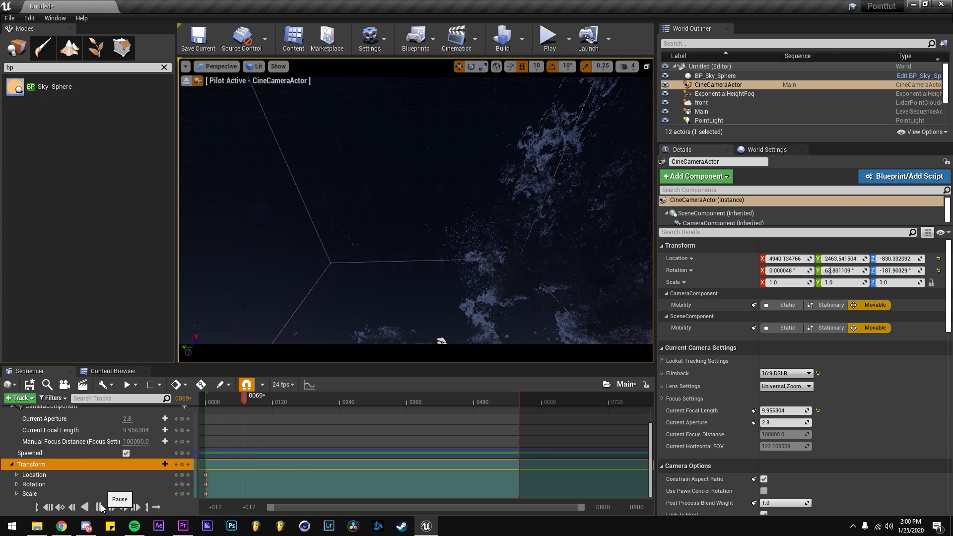
{"action": "key", "text": "w"}
{"action": "right_click_drag", "start_coordinate": [371, 227], "coordinate": [490, 323]}
{"action": "key", "text": "q"}
{"action": "key", "text": "w"}
{"action": "key", "text": "a"}
{"action": "key", "text": "q"}
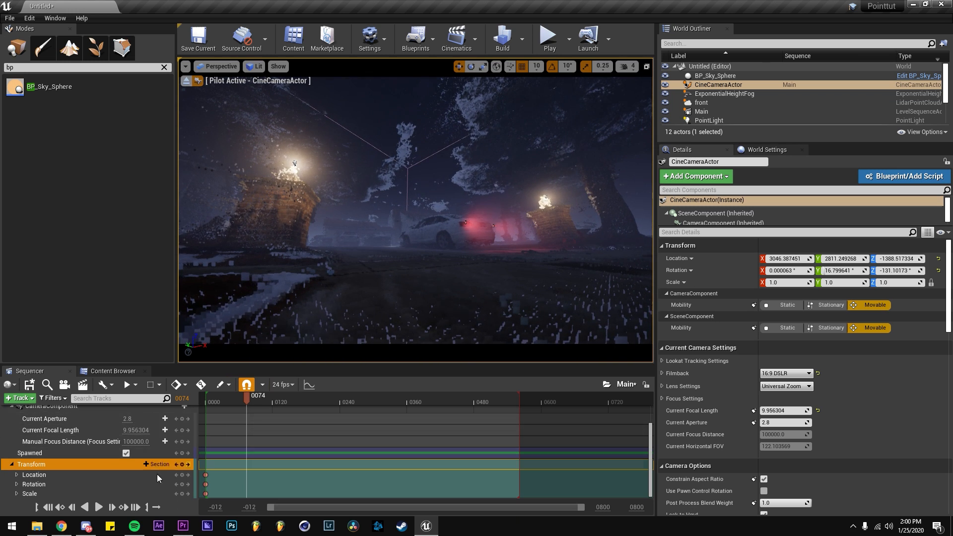
{"action": "left_click_drag", "start_coordinate": [247, 400], "coordinate": [208, 402]}
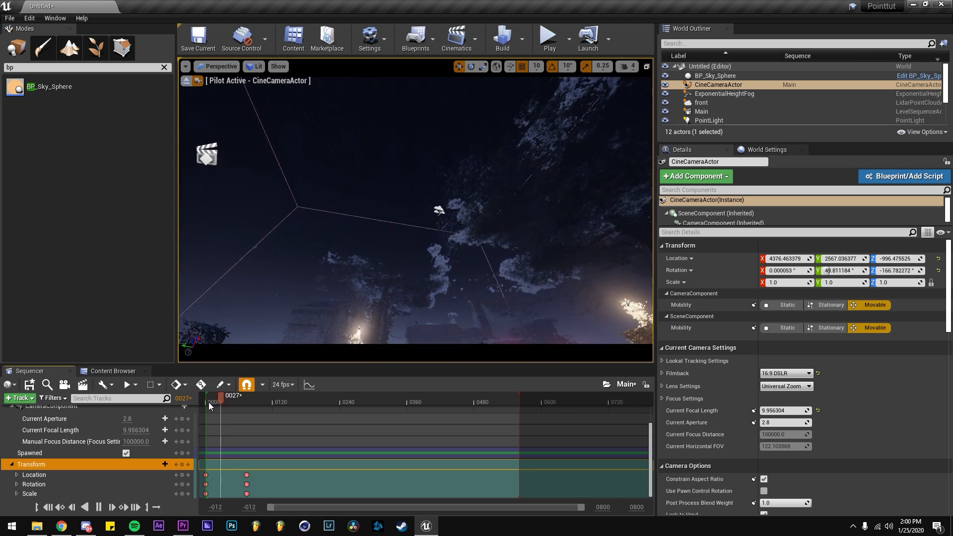
Fly the camera around to the road in front of the car, facing its headlights, for a third keyframe at frame 147
{"action": "left_click_drag", "start_coordinate": [245, 401], "coordinate": [270, 400]}
{"action": "key", "text": "w"}
{"action": "right_click_drag", "start_coordinate": [416, 210], "coordinate": [654, 239]}
{"action": "key", "text": "a"}
{"action": "key", "text": "e"}
{"action": "key", "text": "q"}
{"action": "key", "text": "s"}
{"action": "key", "text": "a"}
{"action": "key", "text": "q"}
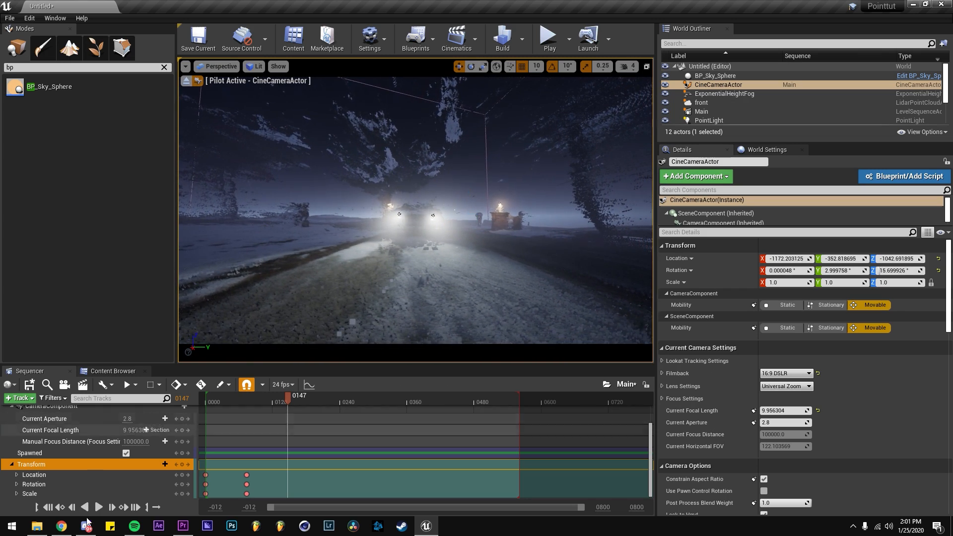
Retime the camera move by shifting the second keyframe to frame 154 and the third to about frame 325, and play it back
{"action": "left_click_drag", "start_coordinate": [303, 474], "coordinate": [287, 495]}
{"action": "left_click_drag", "start_coordinate": [350, 470], "coordinate": [335, 496]}
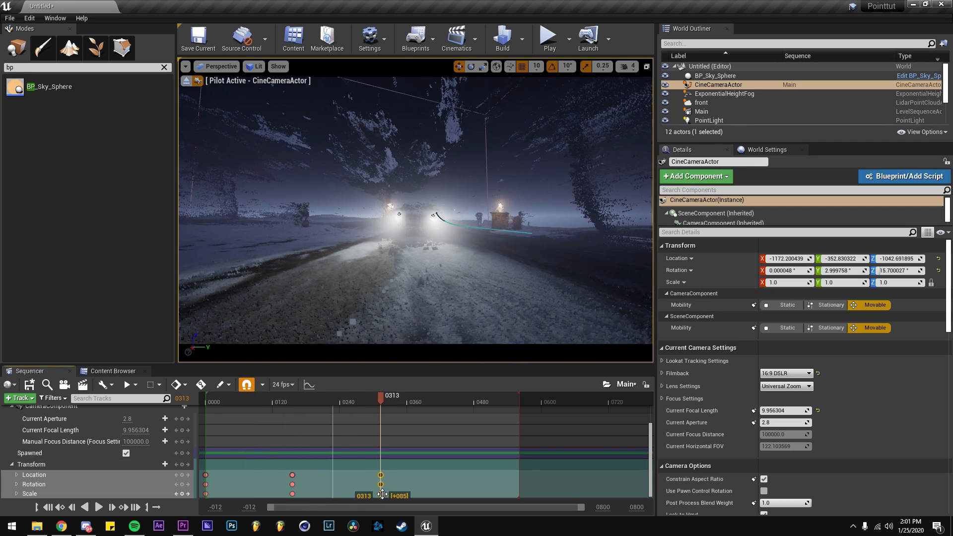
{"action": "left_click_drag", "start_coordinate": [394, 491], "coordinate": [394, 490]}
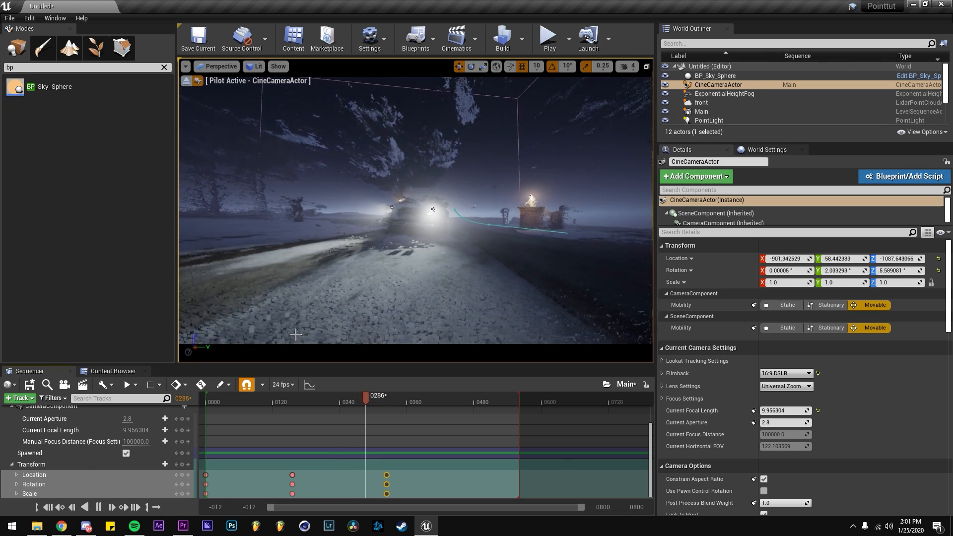
{"action": "key", "text": "space"}
Select all of the camera's transform keyframes and inspect their Location and Rotation curves in the curve editor
{"action": "left_click", "coordinate": [214, 469]}
{"action": "right_click_drag", "start_coordinate": [214, 469], "coordinate": [247, 469]}
{"action": "left_click_drag", "start_coordinate": [231, 469], "coordinate": [448, 496]}
{"action": "left_click", "coordinate": [309, 385]}
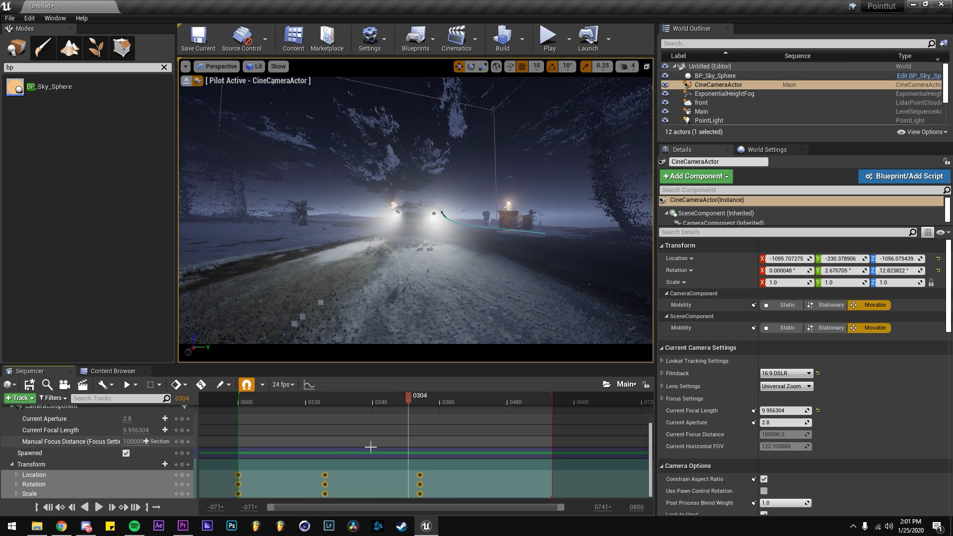
{"action": "left_click", "coordinate": [572, 208]}
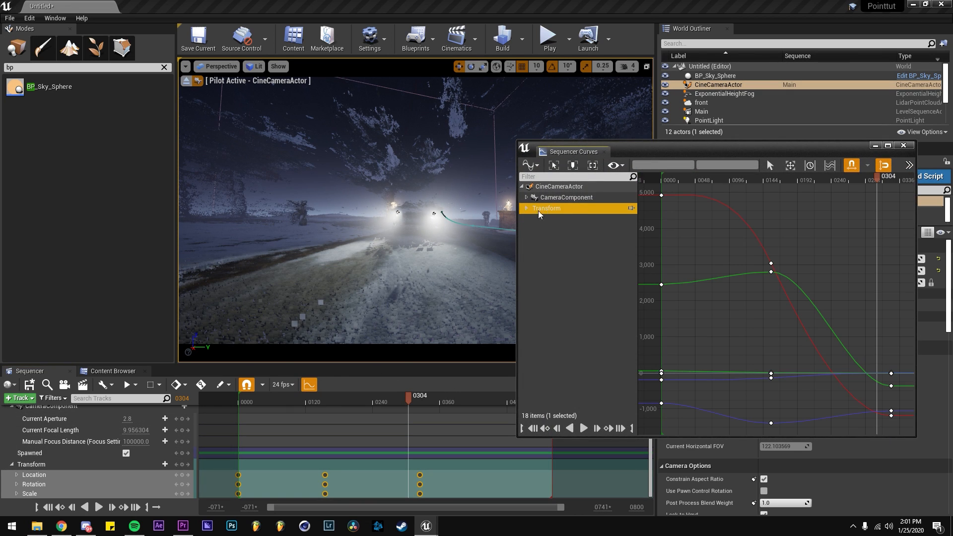
{"action": "left_click_drag", "start_coordinate": [571, 146], "coordinate": [478, 143]}
{"action": "left_click", "coordinate": [433, 206]}
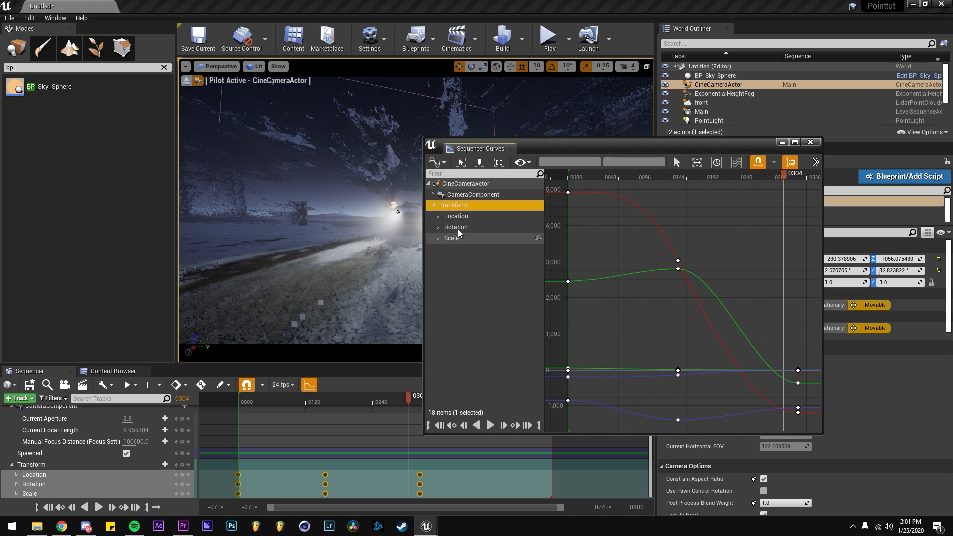
{"action": "left_click", "coordinate": [464, 217]}
{"action": "left_click", "coordinate": [469, 228]}
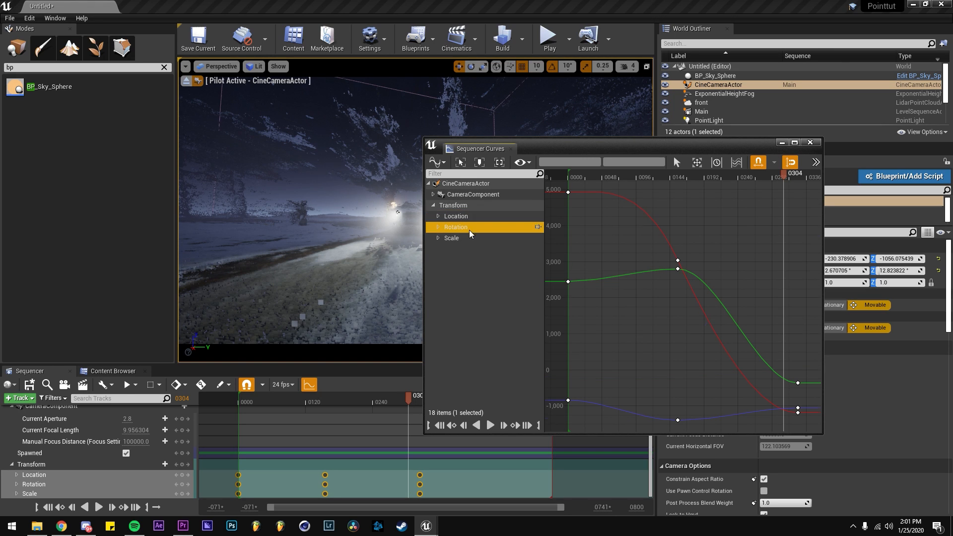
{"action": "left_click", "coordinate": [461, 228]}
{"action": "left_click_drag", "start_coordinate": [623, 149], "coordinate": [780, 156]}
Try to reshape the yaw curve by raising its middle key to about -87.5, undo the edits and close the curve editor
{"action": "left_click_drag", "start_coordinate": [393, 405], "coordinate": [320, 404]}
{"action": "left_click_drag", "start_coordinate": [835, 379], "coordinate": [830, 339]}
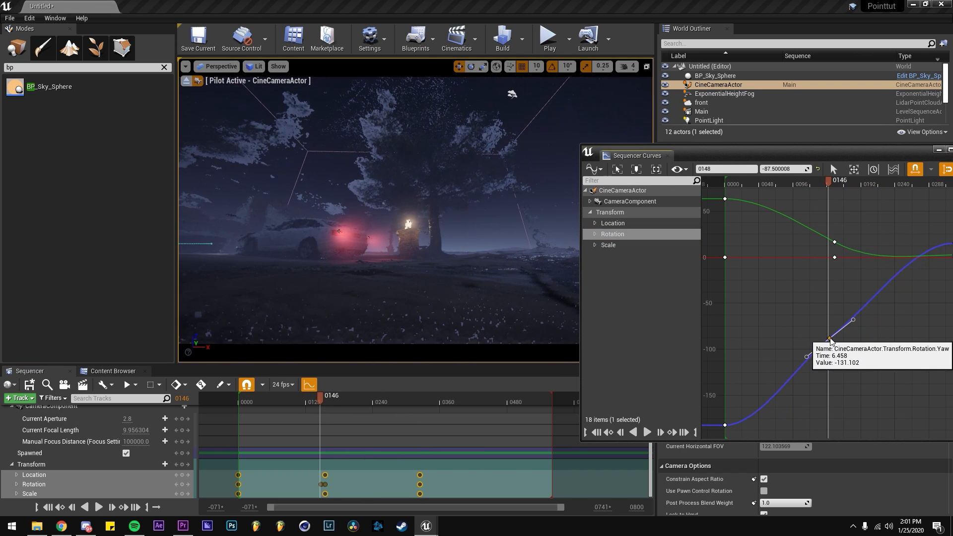
{"action": "left_click", "coordinate": [781, 183]}
{"action": "left_click_drag", "start_coordinate": [781, 153], "coordinate": [649, 142]}
{"action": "left_click_drag", "start_coordinate": [676, 346], "coordinate": [682, 332]}
{"action": "key", "text": "ctrl+z"}
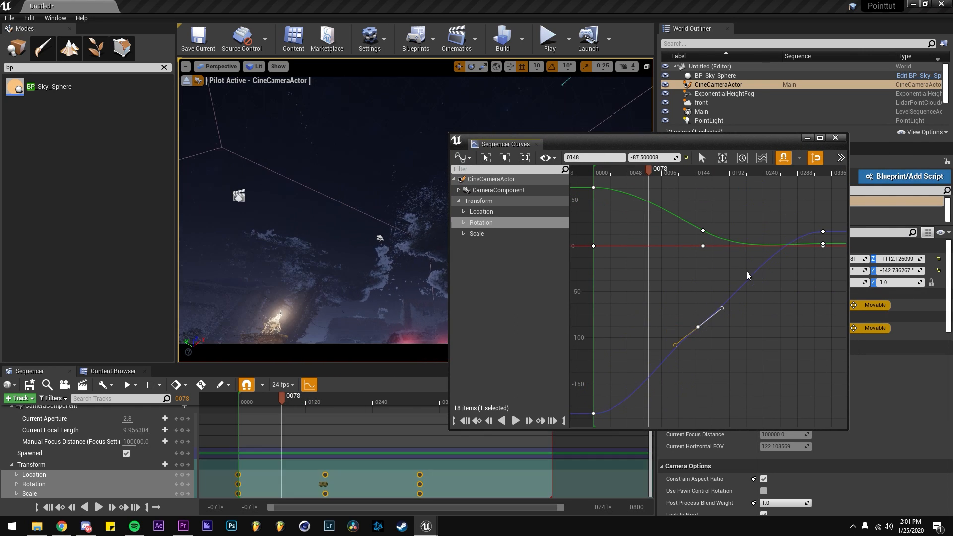
{"action": "key", "text": "ctrl+z"}
{"action": "left_click_drag", "start_coordinate": [300, 403], "coordinate": [331, 397]}
{"action": "left_click", "coordinate": [836, 138]}
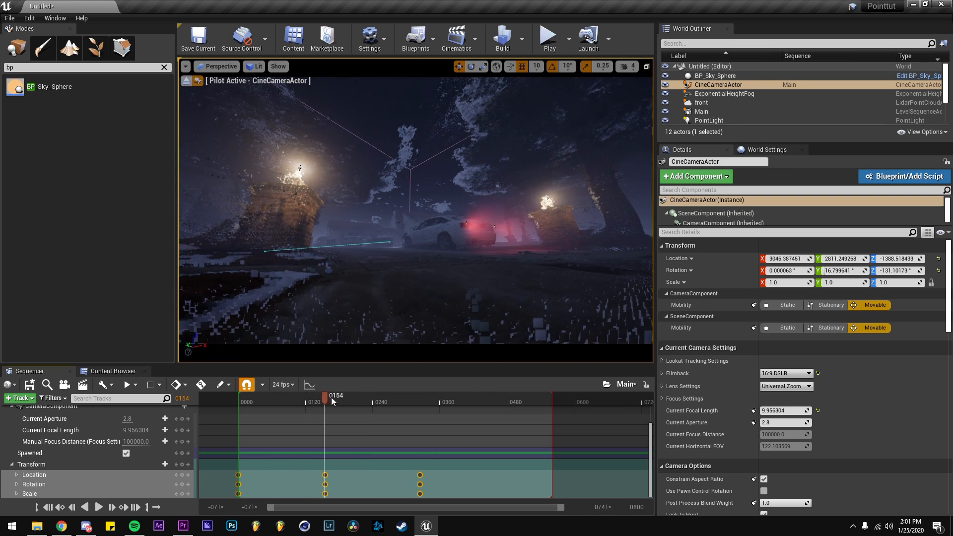
Enable the Bloom method and intensity overrides on the PostProcessVolume and raise the bloom intensity
{"action": "scroll", "coordinate": [734, 91], "scroll_direction": "down", "scroll_amount": 3}
{"action": "left_click", "coordinate": [734, 84]}
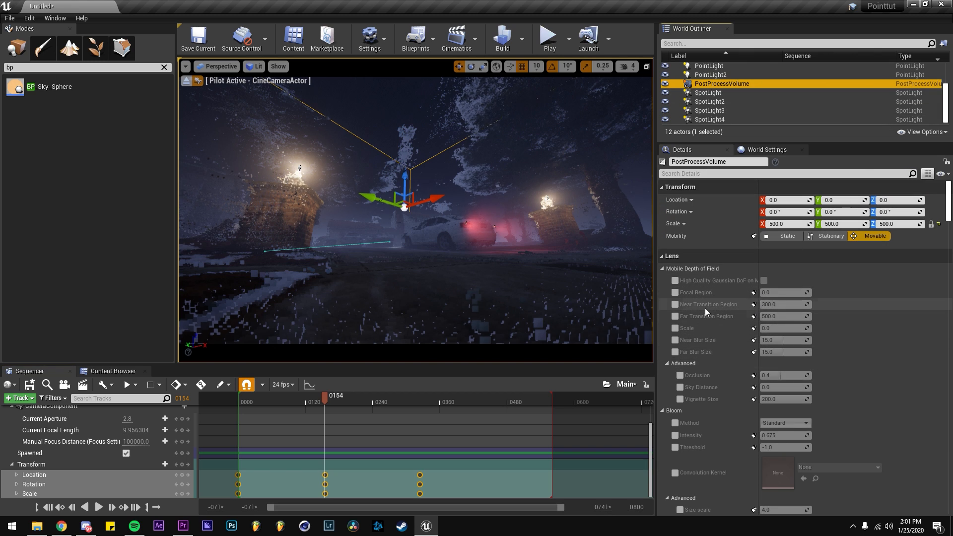
{"action": "left_click", "coordinate": [661, 269]}
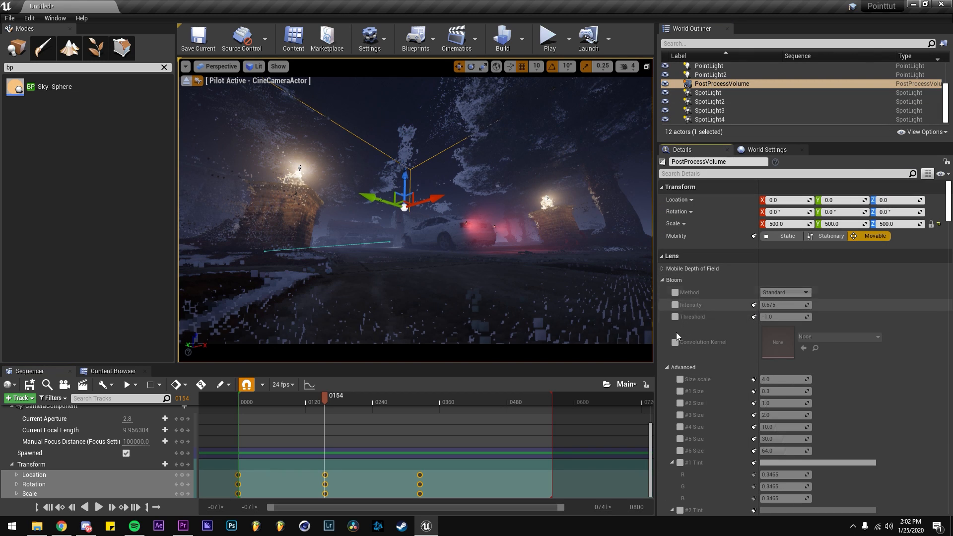
{"action": "left_click", "coordinate": [676, 293]}
{"action": "left_click", "coordinate": [675, 305]}
{"action": "mouse_move", "coordinate": [771, 305]}
{"action": "left_mouse_down"}
{"action": "mouse_move", "coordinate": [792, 305]}
{"action": "mouse_move", "coordinate": [783, 305]}
{"action": "left_mouse_up"}
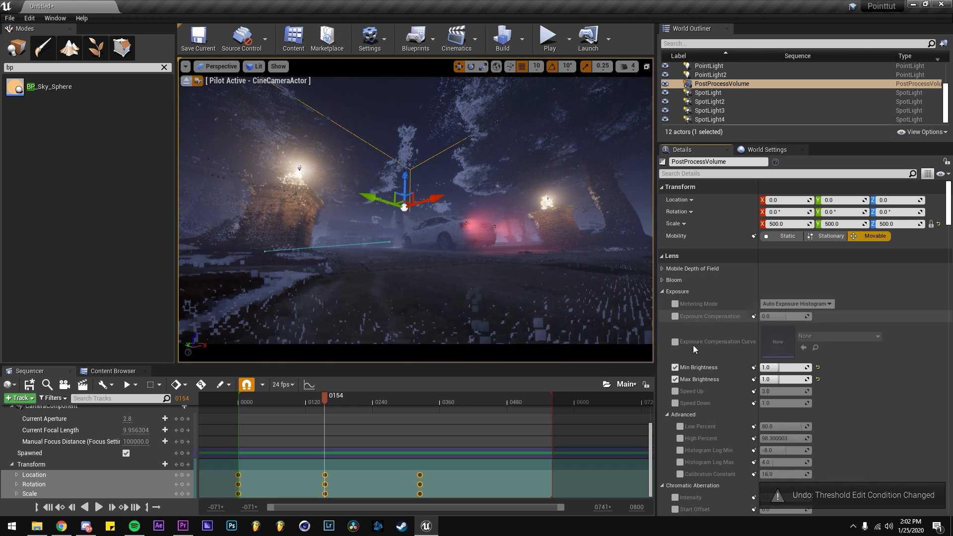
Enable chromatic aberration on the PostProcessVolume with an intensity of about 1.52 and a start offset of about 0.58
{"action": "scroll", "coordinate": [694, 346], "scroll_direction": "down", "scroll_amount": 3}
{"action": "left_click", "coordinate": [664, 245]}
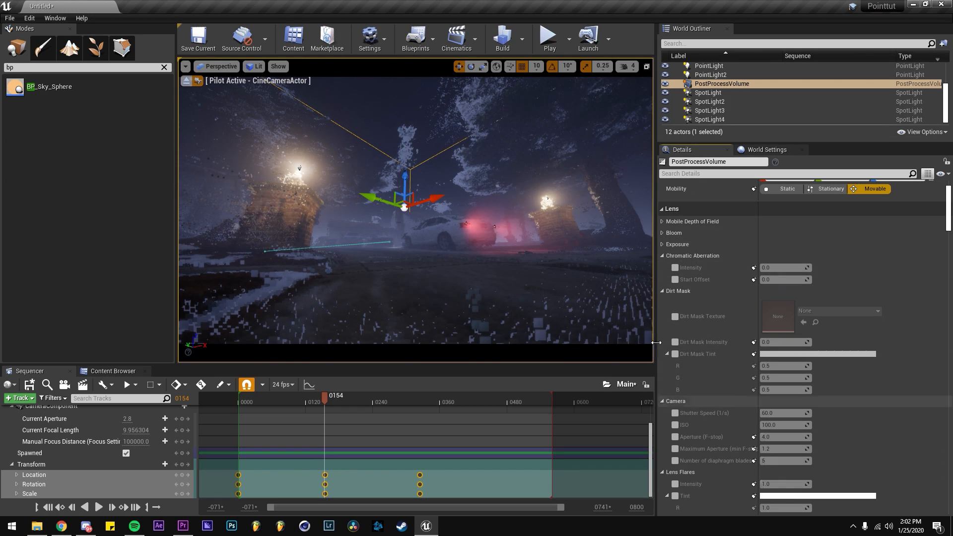
{"action": "left_click", "coordinate": [675, 267]}
{"action": "left_click", "coordinate": [675, 280]}
{"action": "left_click_drag", "start_coordinate": [784, 267], "coordinate": [794, 268]}
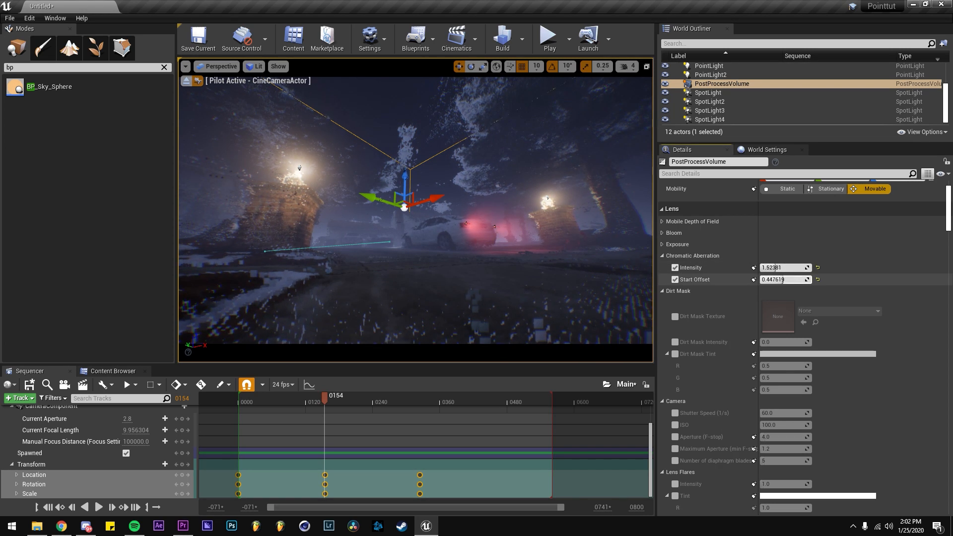
{"action": "left_click_drag", "start_coordinate": [788, 280], "coordinate": [792, 279]}
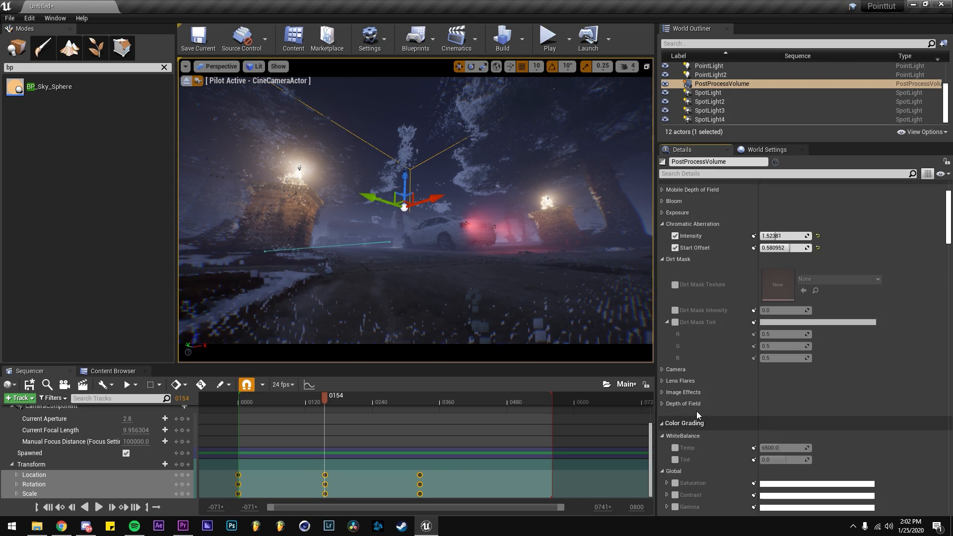
Enable the Shadows gain override in the PostProcessVolume's color grading and lower it to 0.2
{"action": "scroll", "coordinate": [699, 415], "scroll_direction": "down", "scroll_amount": 8}
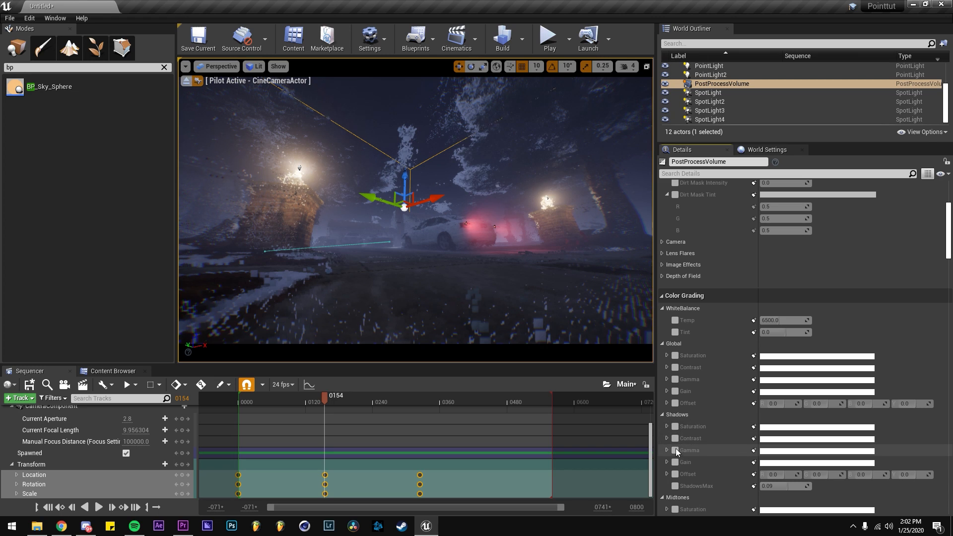
{"action": "scroll", "coordinate": [675, 441], "scroll_direction": "down", "scroll_amount": 2}
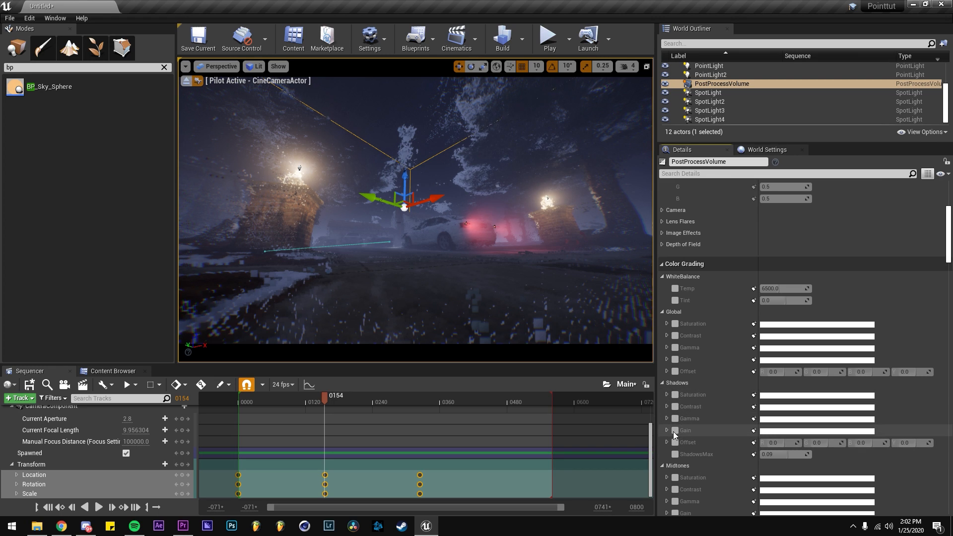
{"action": "left_click", "coordinate": [667, 431]}
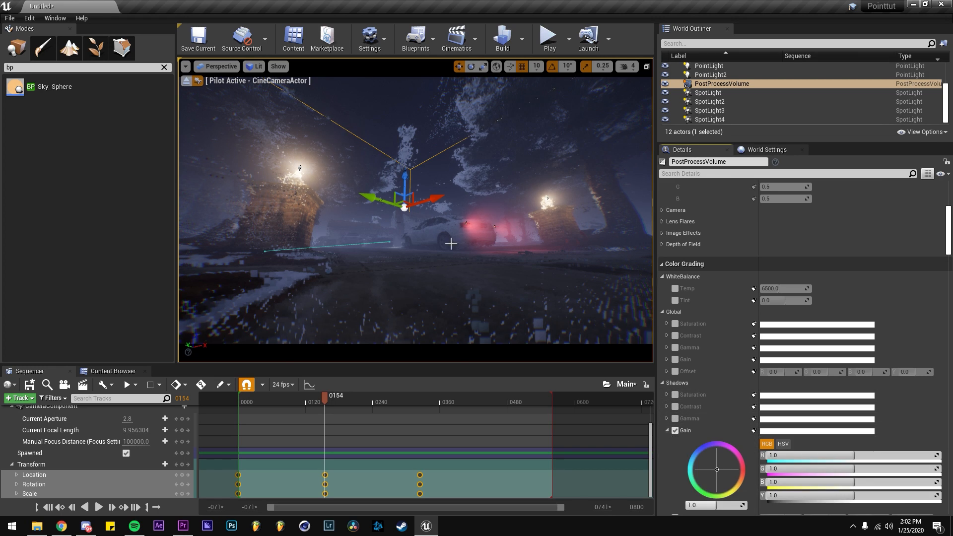
{"action": "left_click_drag", "start_coordinate": [713, 505], "coordinate": [689, 505]}
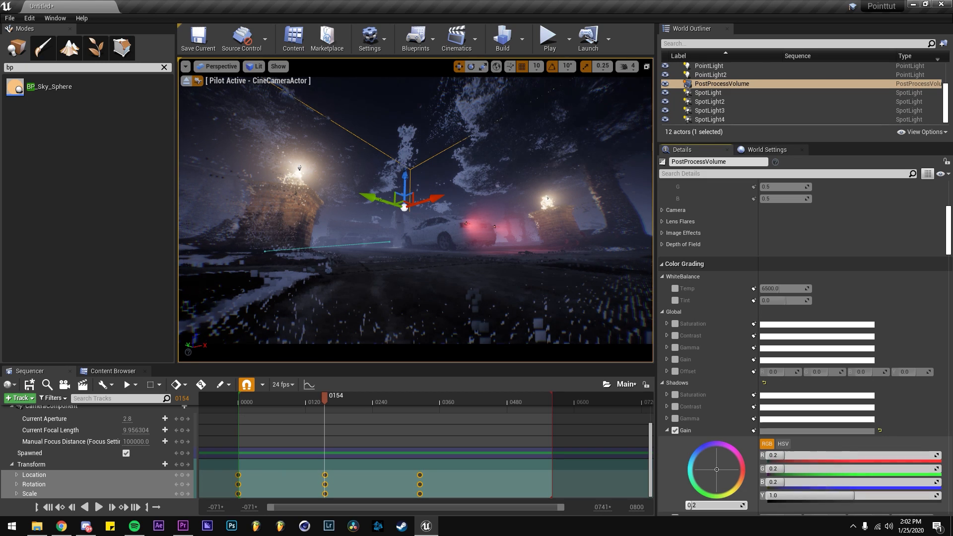
Review the camera's animated path by switching between the free view and the camera's own view and scrubbing the timeline
{"action": "left_click", "coordinate": [554, 318]}
{"action": "left_click_drag", "start_coordinate": [328, 399], "coordinate": [312, 420]}
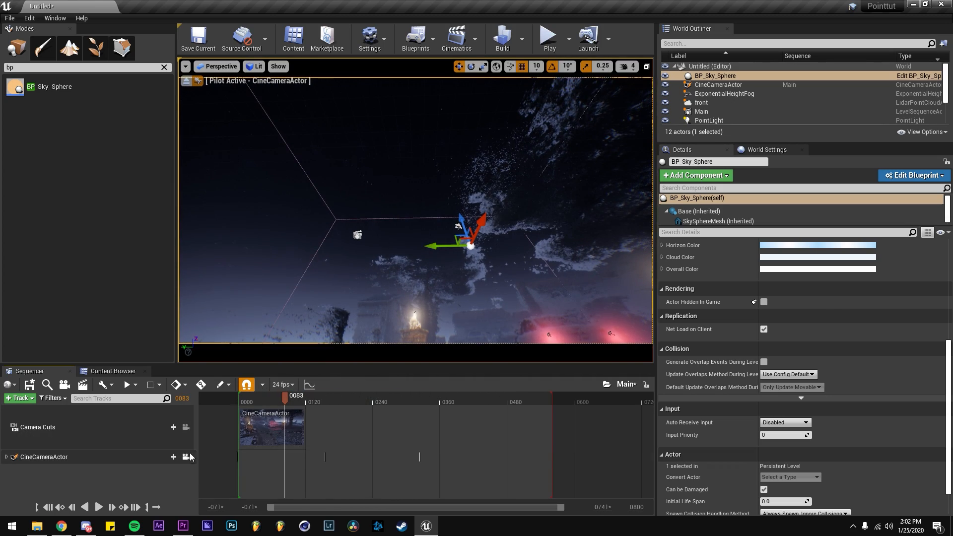
{"action": "mouse_move", "coordinate": [317, 278]}
{"action": "right_mouse_down"}
{"action": "mouse_move", "coordinate": [422, 318]}
{"action": "mouse_move", "coordinate": [308, 272]}
{"action": "right_mouse_up"}
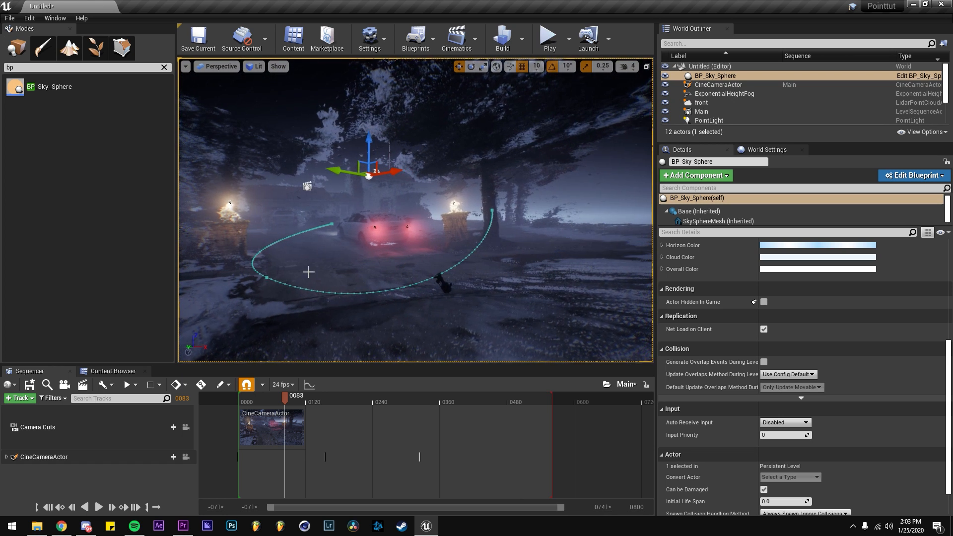
{"action": "left_click", "coordinate": [186, 458]}
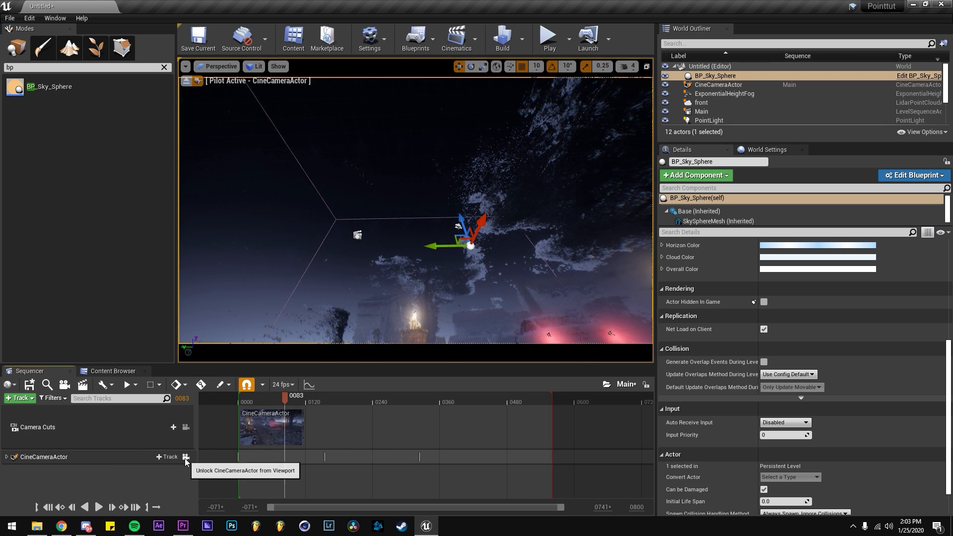
{"action": "mouse_move", "coordinate": [286, 402]}
{"action": "left_mouse_down"}
{"action": "mouse_move", "coordinate": [276, 404]}
{"action": "mouse_move", "coordinate": [382, 404]}
{"action": "mouse_move", "coordinate": [246, 403]}
{"action": "mouse_move", "coordinate": [276, 403]}
{"action": "left_mouse_up"}
{"action": "left_click", "coordinate": [186, 457]}
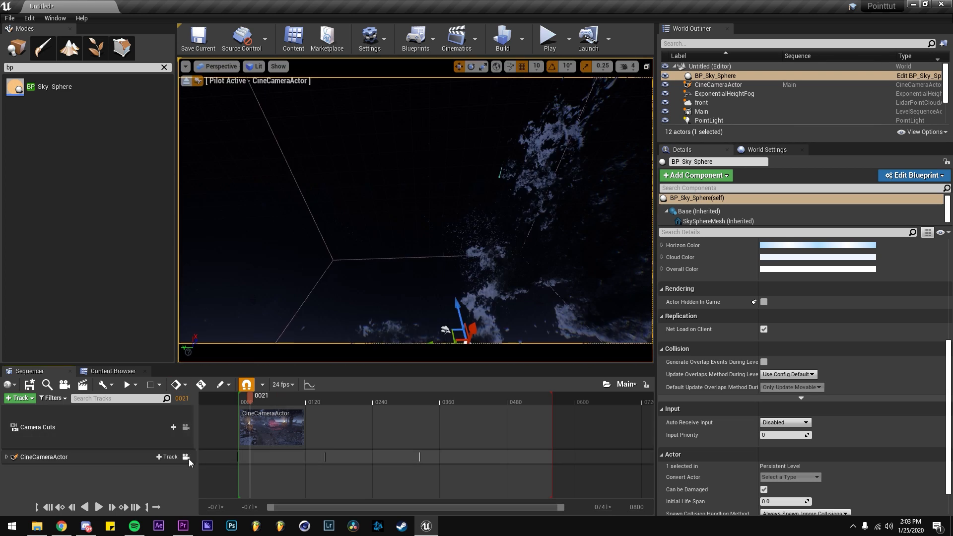
Keyframe the CineCameraActor's Current Focal Length at about 28.02 at frame 0 while looking through the camera
{"action": "left_click", "coordinate": [187, 457]}
{"action": "left_click", "coordinate": [12, 460]}
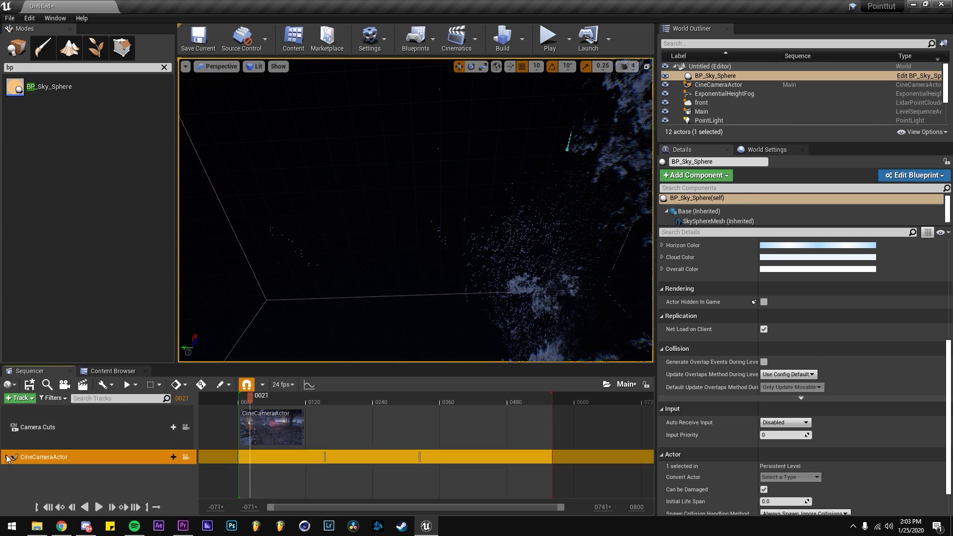
{"action": "left_click", "coordinate": [7, 457]}
{"action": "left_click", "coordinate": [187, 458]}
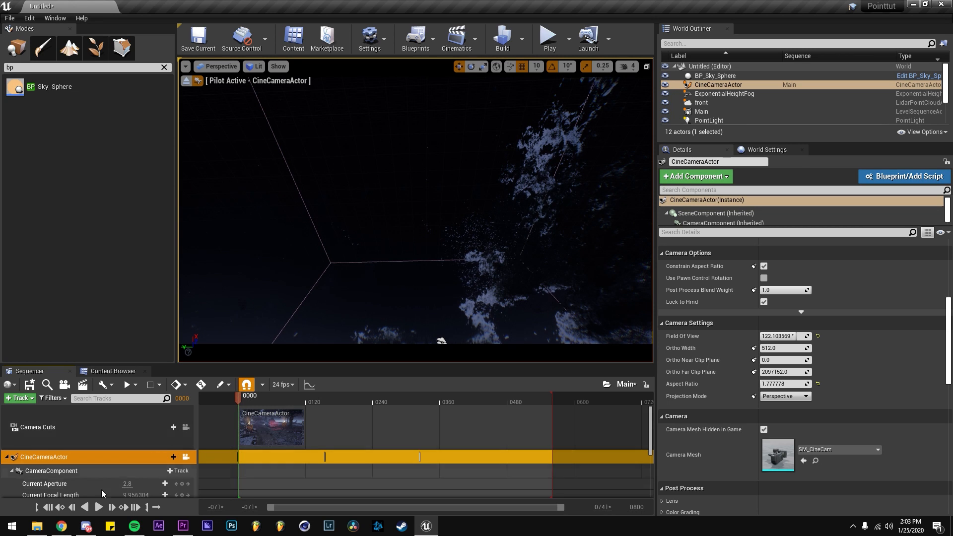
{"action": "scroll", "coordinate": [111, 469], "scroll_direction": "down", "scroll_amount": 2}
{"action": "left_click_drag", "start_coordinate": [138, 465], "coordinate": [154, 465]}
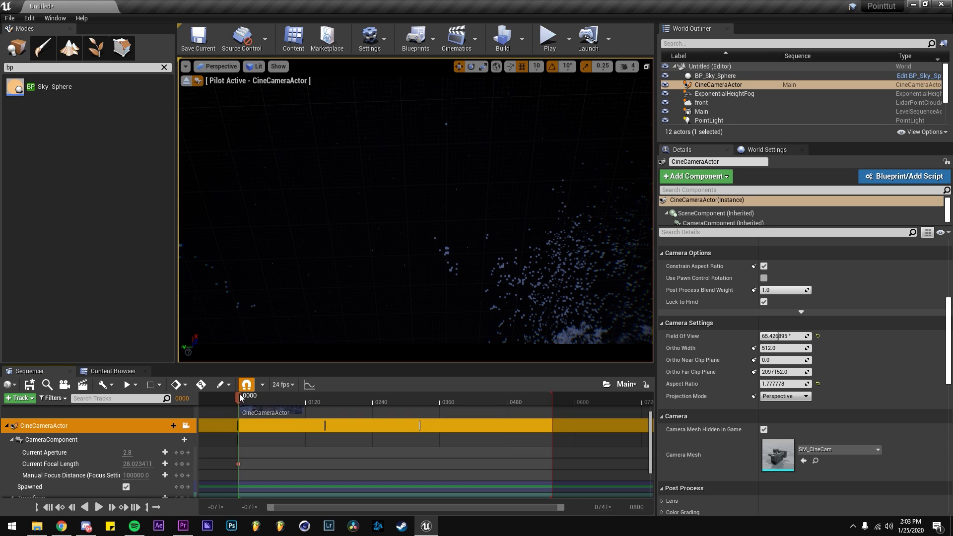
Keyframe the camera's Current Focal Length at about 9.95 at frame 146 and play back the zoom from the start
{"action": "left_click_drag", "start_coordinate": [287, 403], "coordinate": [320, 401]}
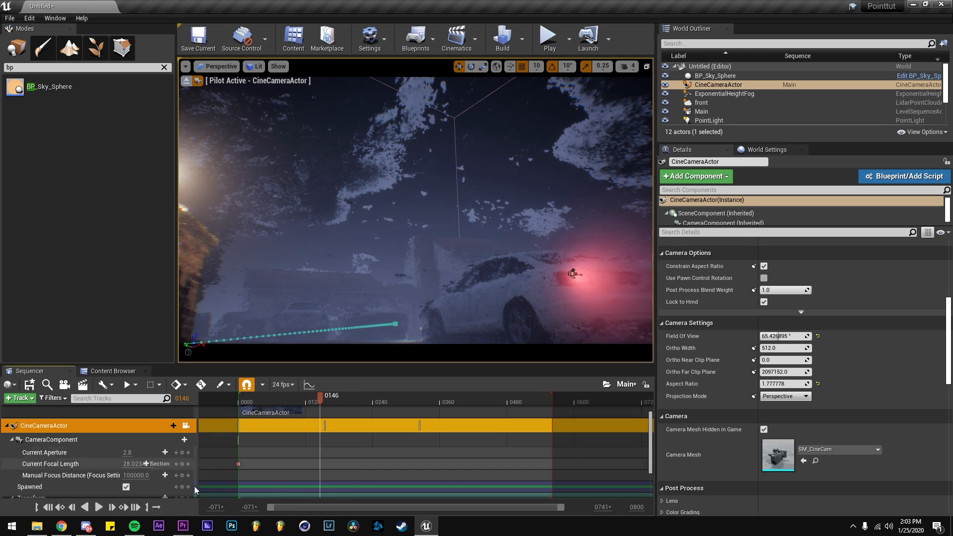
{"action": "left_click_drag", "start_coordinate": [139, 464], "coordinate": [112, 465]}
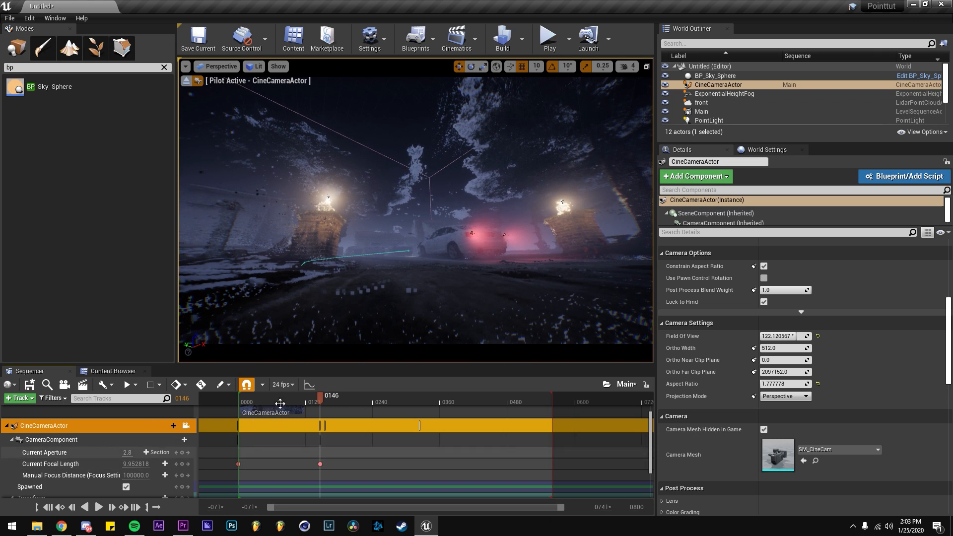
{"action": "left_click", "coordinate": [248, 403]}
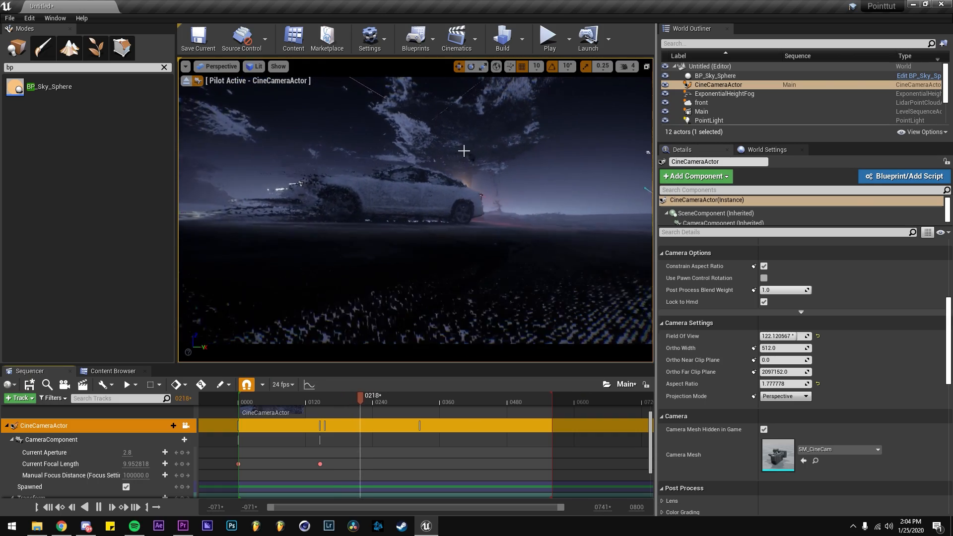
{"action": "key", "text": "space"}
Shorten the sequence's playback range to end at frame 312
{"action": "left_click_drag", "start_coordinate": [368, 406], "coordinate": [412, 399]}
{"action": "left_click_drag", "start_coordinate": [553, 399], "coordinate": [413, 400]}
{"action": "left_click", "coordinate": [606, 507]}
{"action": "type", "text": "0312"}
{"action": "key", "text": "Return"}
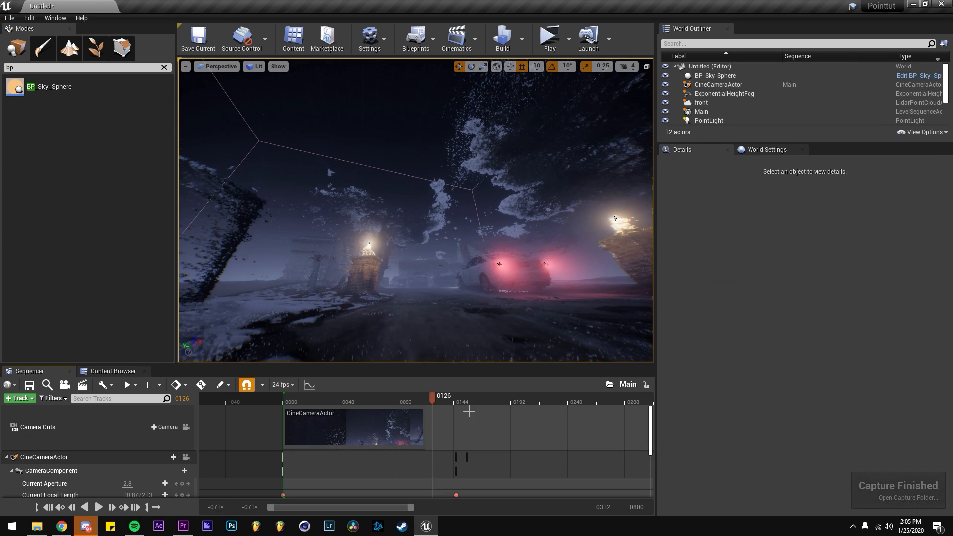
Extend the CineCameraActor camera cut to the end of the playback range and scrub through the shot
{"action": "left_click", "coordinate": [362, 429]}
{"action": "scroll", "coordinate": [418, 427], "scroll_direction": "down", "scroll_amount": 6, "text": "ctrl"}
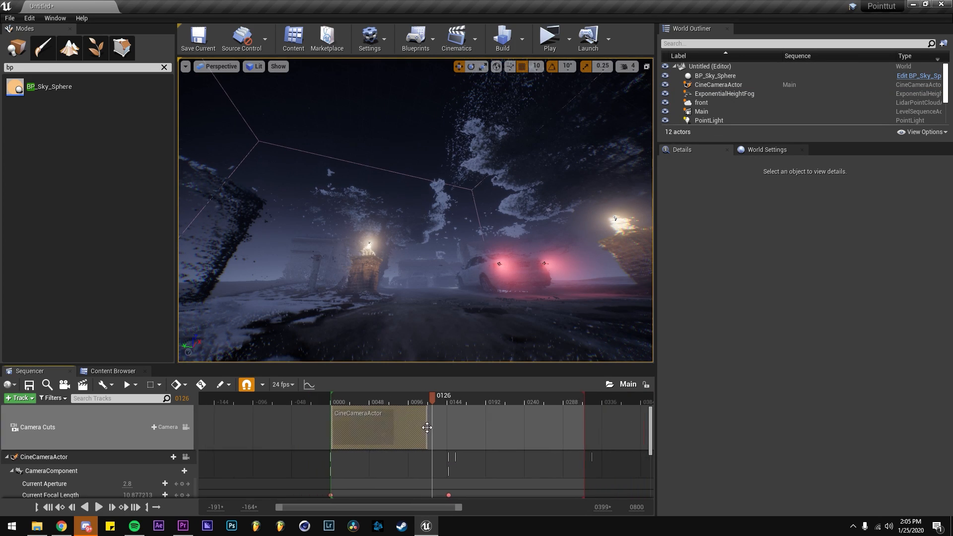
{"action": "left_click_drag", "start_coordinate": [501, 426], "coordinate": [551, 428]}
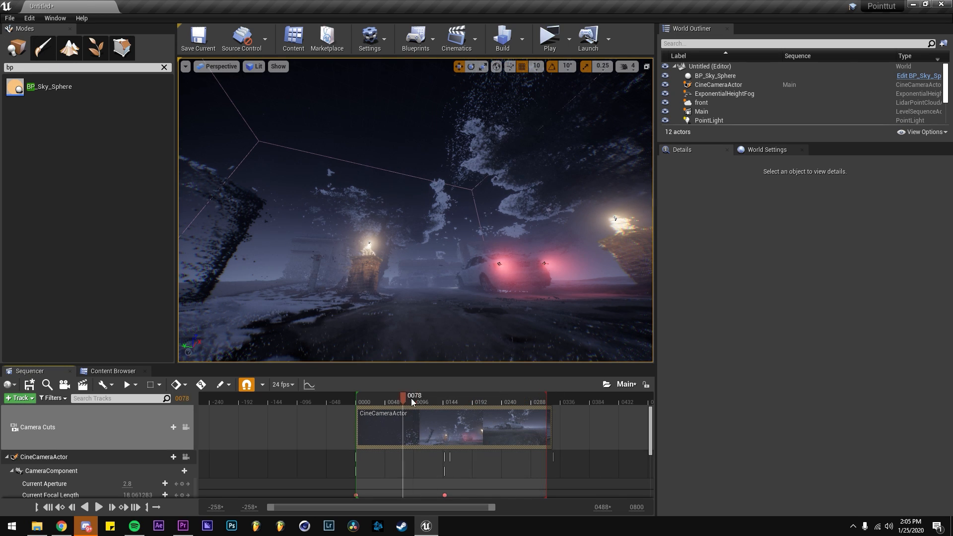
{"action": "left_click_drag", "start_coordinate": [454, 396], "coordinate": [526, 397]}
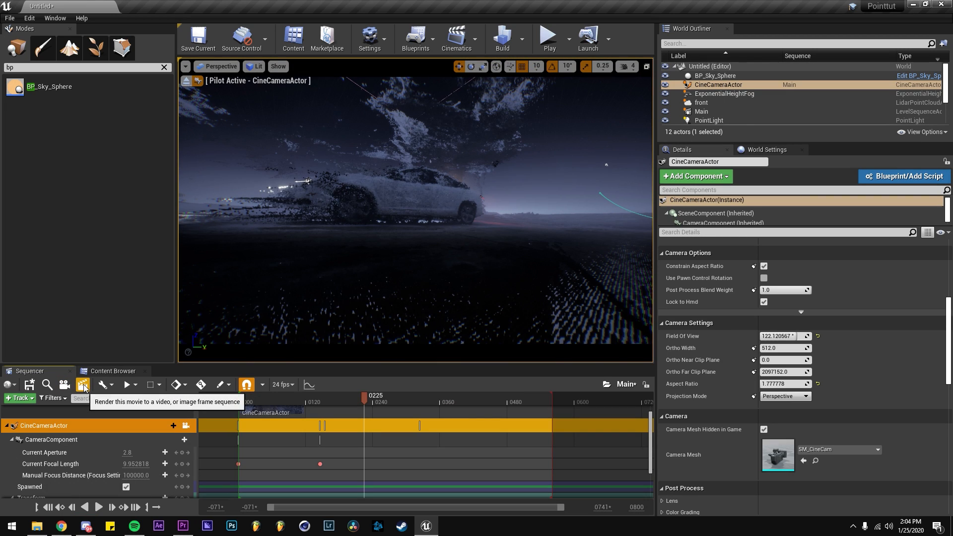
Open the movie render settings and set the output resolution to 3840 x 2160 (16:9)
{"action": "left_click", "coordinate": [83, 385]}
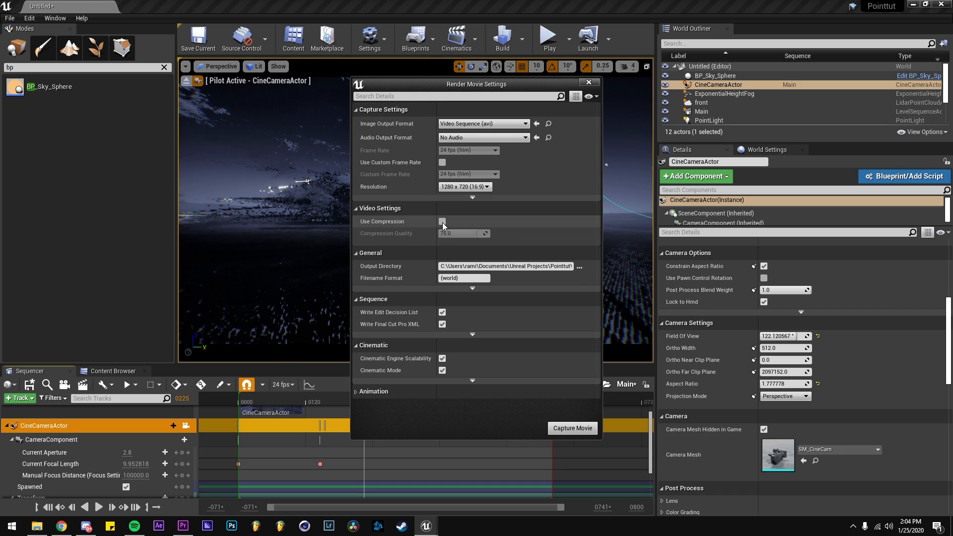
{"action": "left_click", "coordinate": [479, 187]}
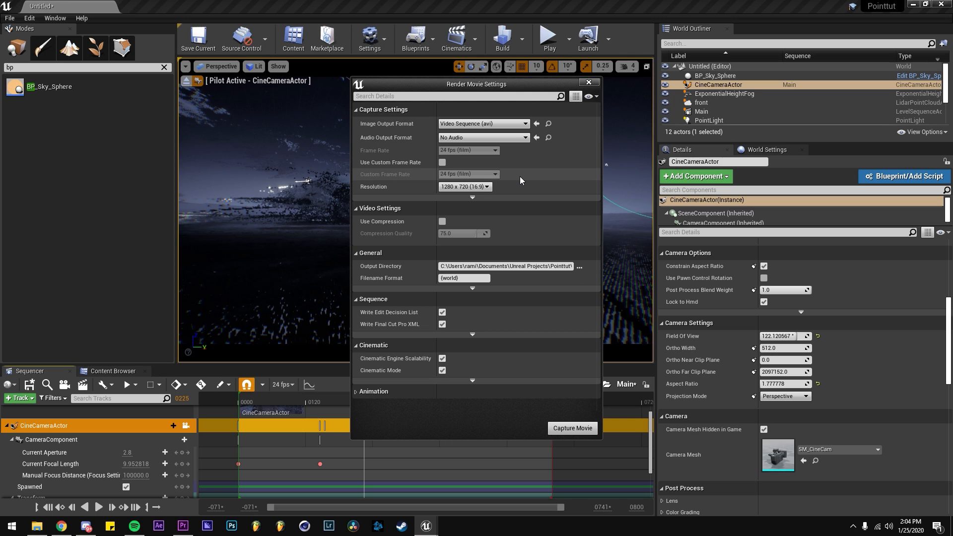
{"action": "left_click", "coordinate": [475, 187]}
{"action": "left_click", "coordinate": [474, 221]}
Try Custom Render Passes as the image output format and look through the available render passes
{"action": "left_click", "coordinate": [482, 124]}
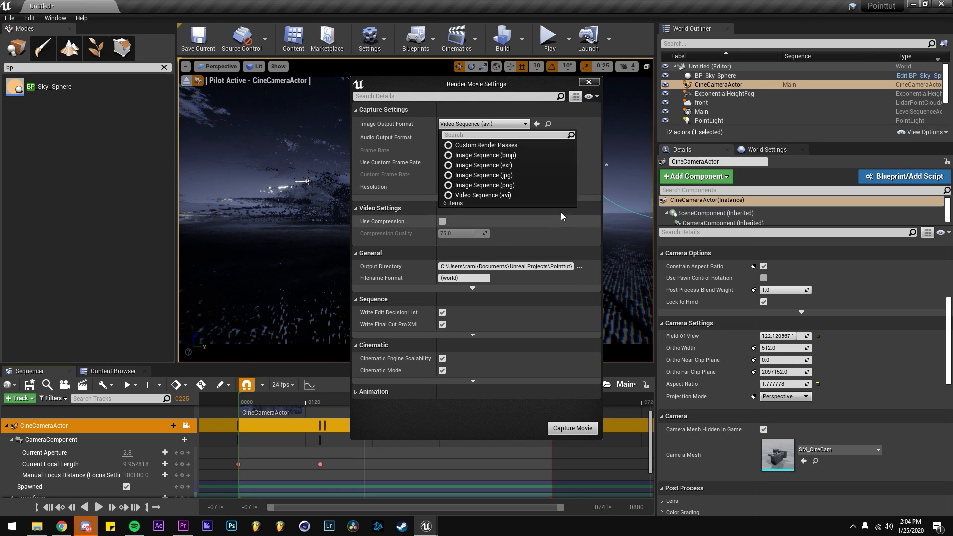
{"action": "left_click", "coordinate": [502, 145]}
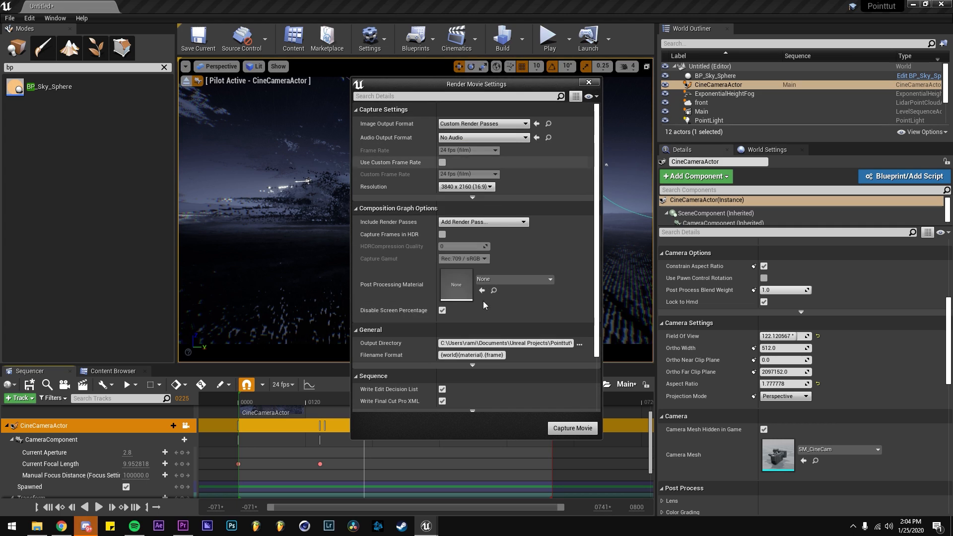
{"action": "left_click", "coordinate": [488, 224]}
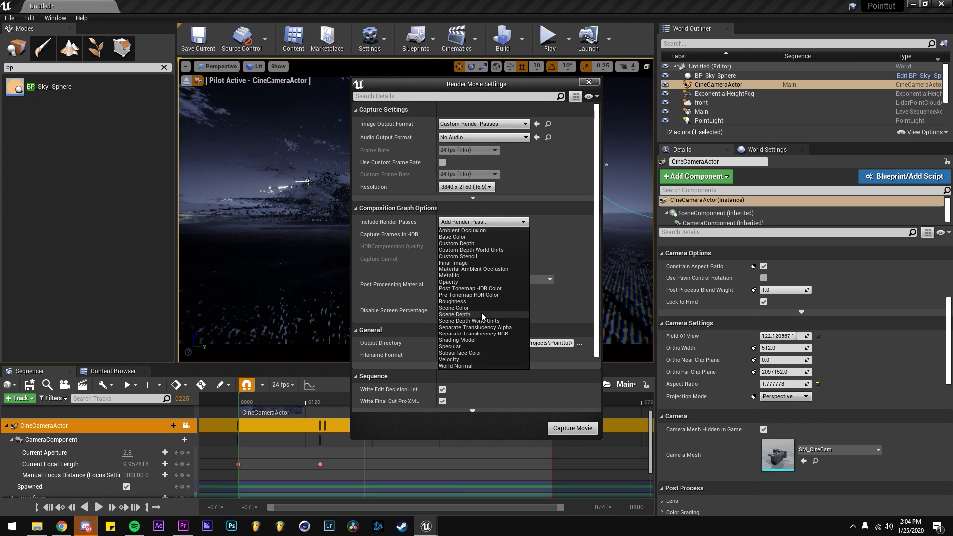
{"action": "left_click", "coordinate": [558, 208]}
Set the image output format to Video Sequence (avi) and move the render settings window aside
{"action": "left_click", "coordinate": [482, 123]}
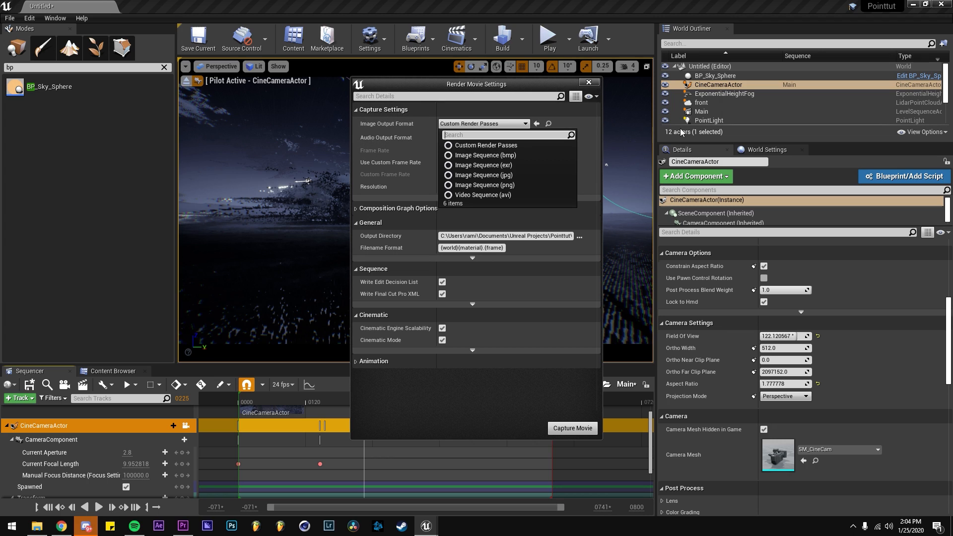
{"action": "left_click", "coordinate": [482, 110]}
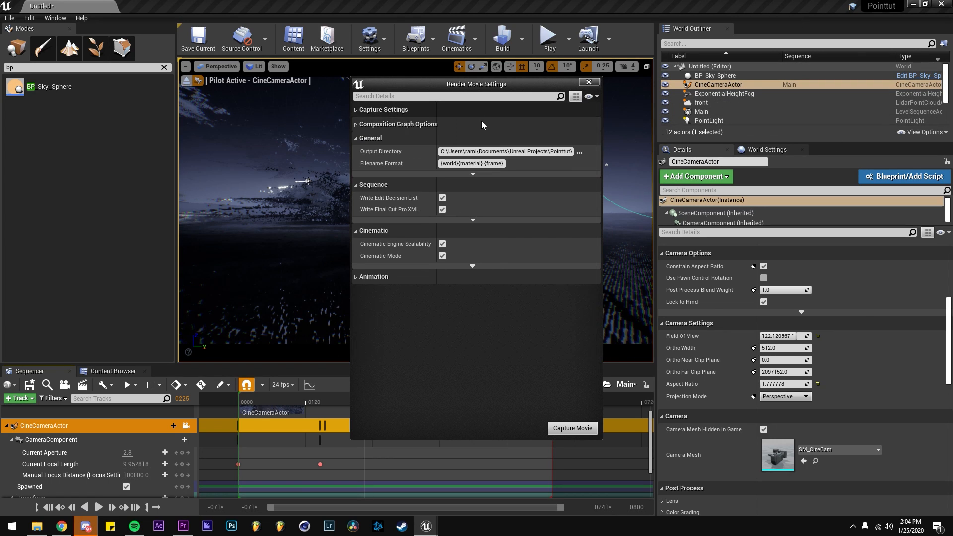
{"action": "left_click", "coordinate": [383, 110]}
{"action": "left_click", "coordinate": [497, 124]}
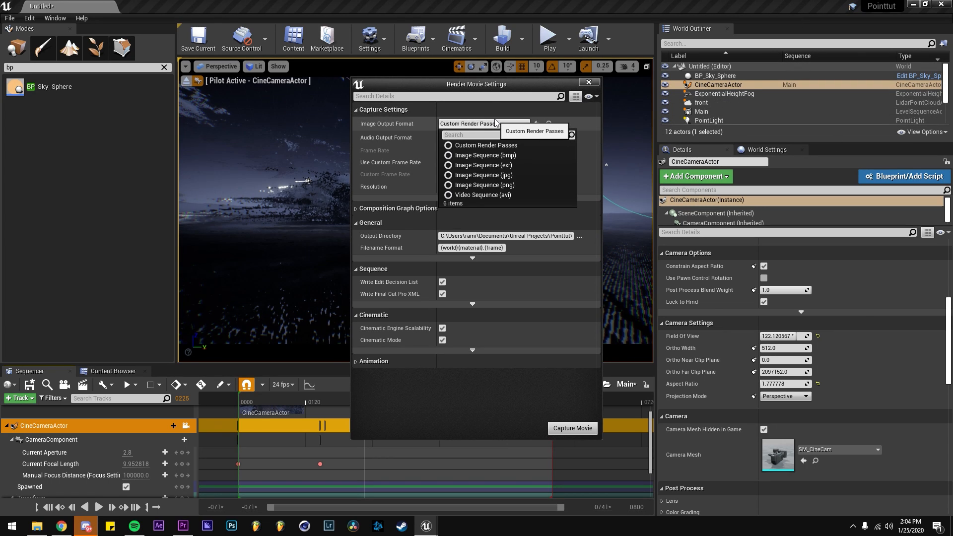
{"action": "left_click", "coordinate": [481, 195]}
{"action": "left_click_drag", "start_coordinate": [477, 85], "coordinate": [744, 67]}
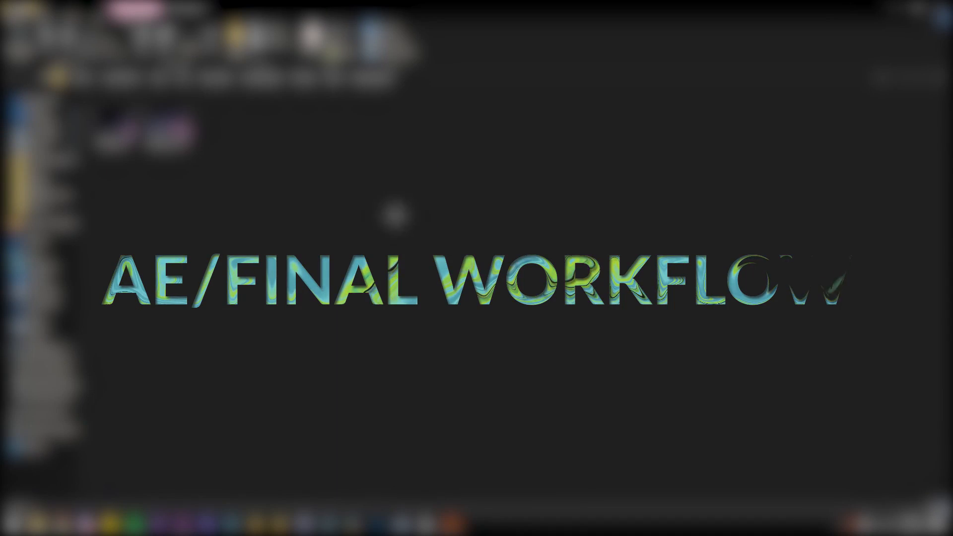
Play the rendered Untitled_(2).avi, then switch to After Effects and create a composition from it
{"action": "double_click", "coordinate": [173, 131]}
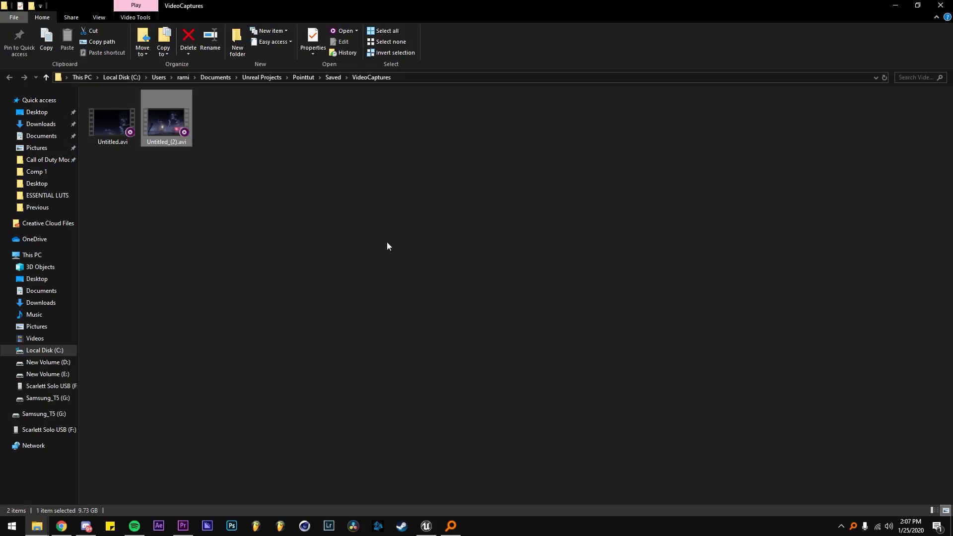
{"action": "double_click", "coordinate": [172, 130]}
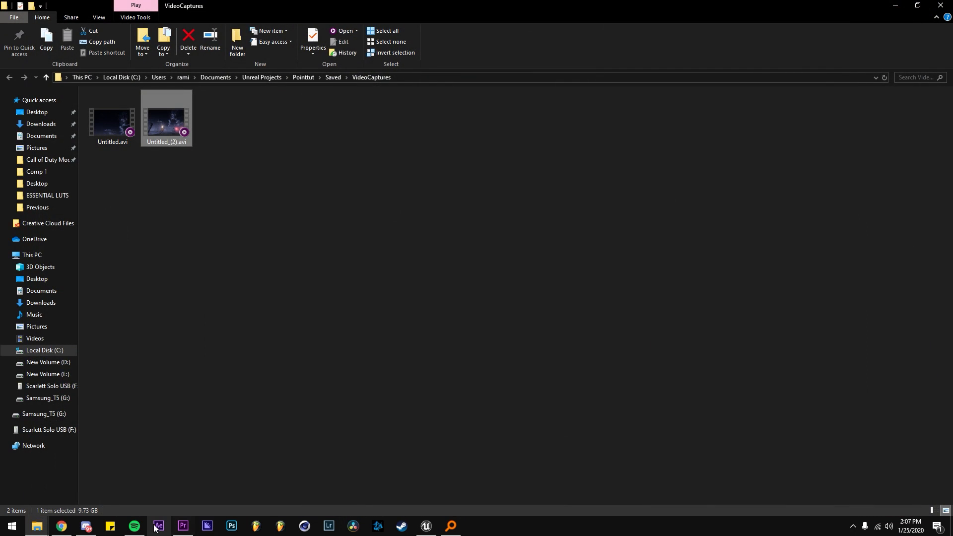
{"action": "left_click", "coordinate": [183, 526]}
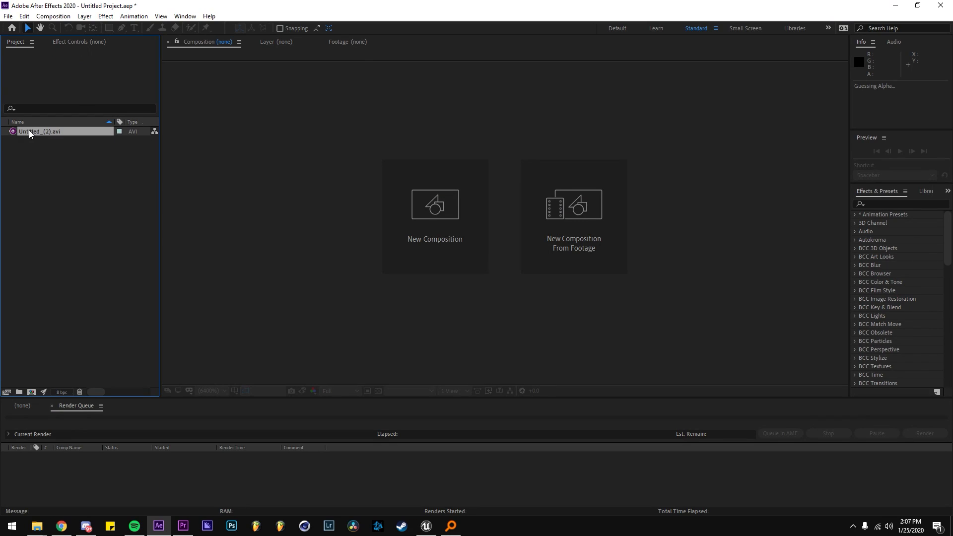
{"action": "left_click", "coordinate": [30, 132]}
{"action": "left_click_drag", "start_coordinate": [30, 396], "coordinate": [31, 394]}
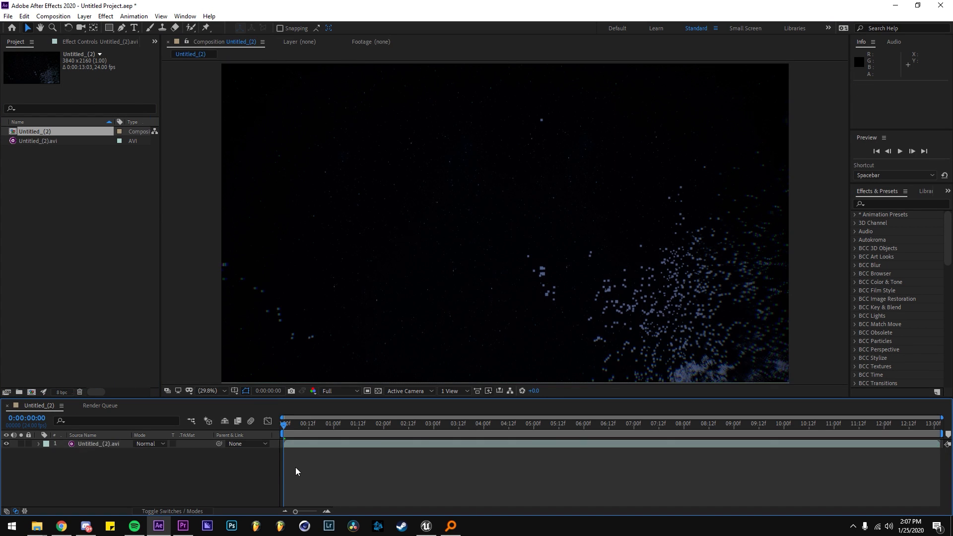
Go to about 6:06 in the composition and add an adjustment layer above the Untitled_(2).avi footage
{"action": "left_click_drag", "start_coordinate": [293, 431], "coordinate": [596, 406]}
{"action": "right_click", "coordinate": [144, 484]}
{"action": "mouse_move", "coordinate": [154, 371]}
{"action": "left_click", "coordinate": [298, 454]}
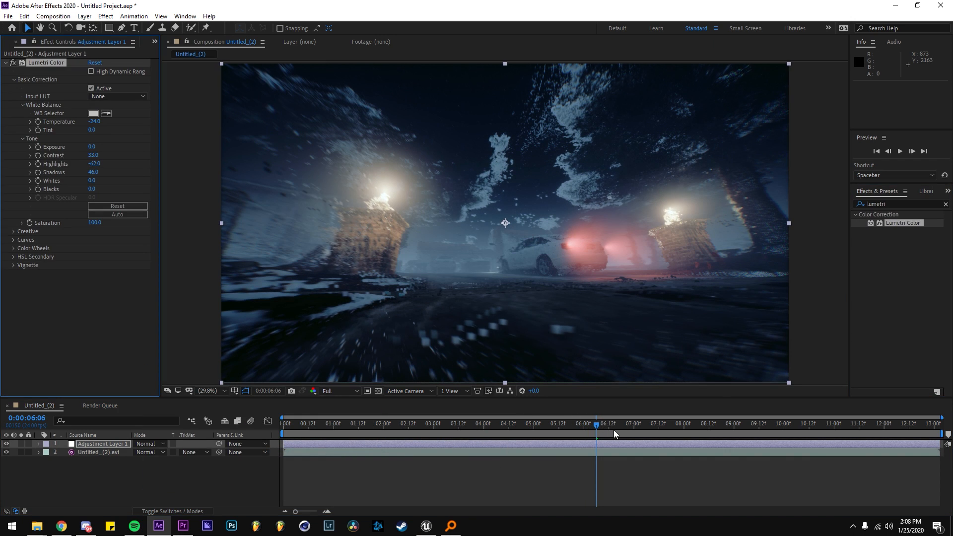
Adjust the Lumetri Color highlights on Adjustment Layer 1 and scrub the composition to review the grade
{"action": "left_click_drag", "start_coordinate": [615, 434], "coordinate": [256, 428]}
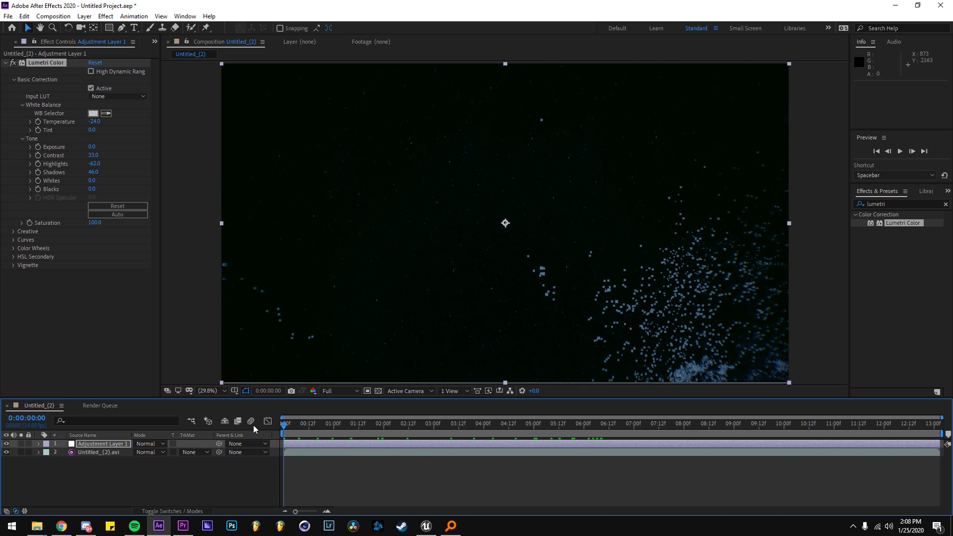
{"action": "left_click_drag", "start_coordinate": [95, 166], "coordinate": [112, 165]}
{"action": "left_click_drag", "start_coordinate": [295, 430], "coordinate": [381, 414]}
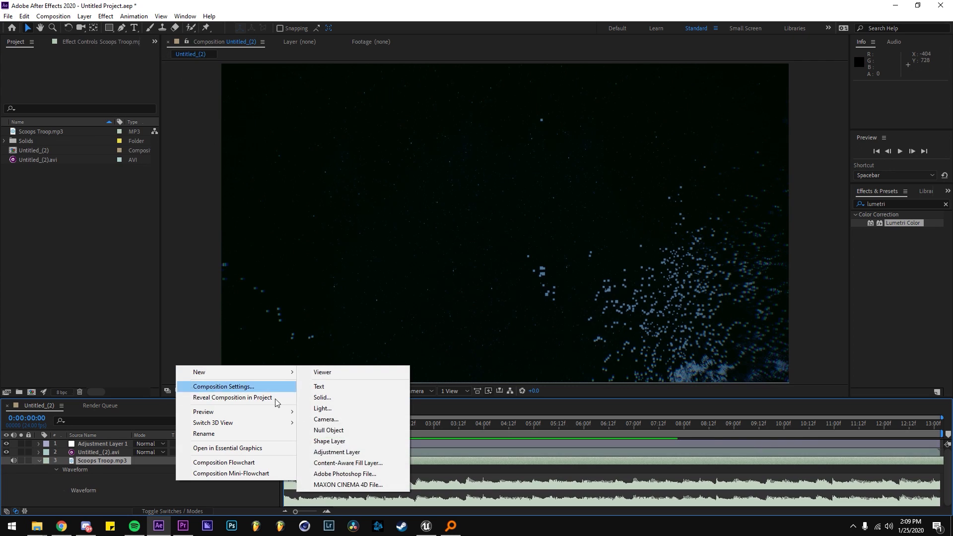
Add a second adjustment layer at the top of the composition and get ready to search for an effect
{"action": "left_click", "coordinate": [341, 451]}
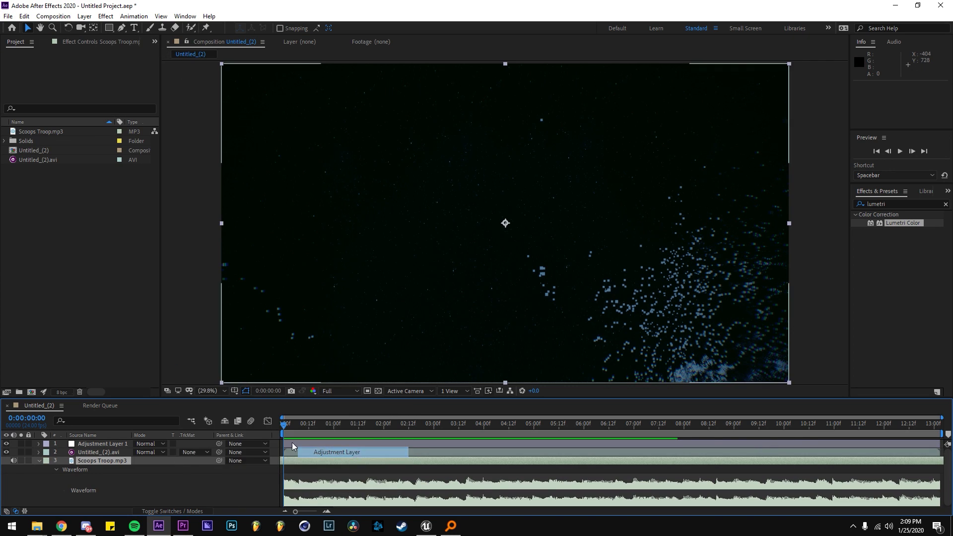
{"action": "left_click_drag", "start_coordinate": [115, 445], "coordinate": [115, 443]}
{"action": "left_click", "coordinate": [894, 203]}
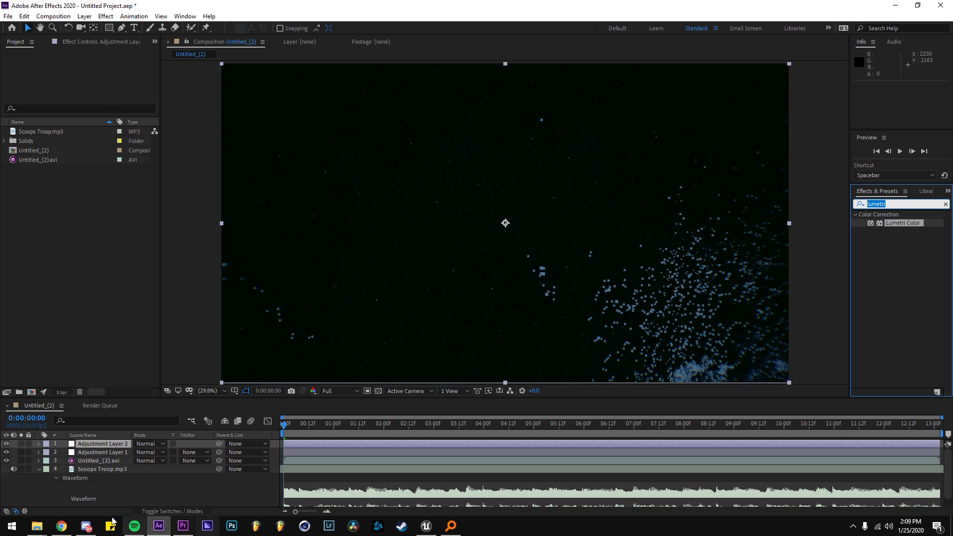
Switch to File Explorer and browse to the Downloads folder
{"action": "left_click", "coordinate": [38, 526]}
{"action": "left_click", "coordinate": [49, 463]}
{"action": "scroll", "coordinate": [289, 188], "scroll_direction": "up", "scroll_amount": 2}
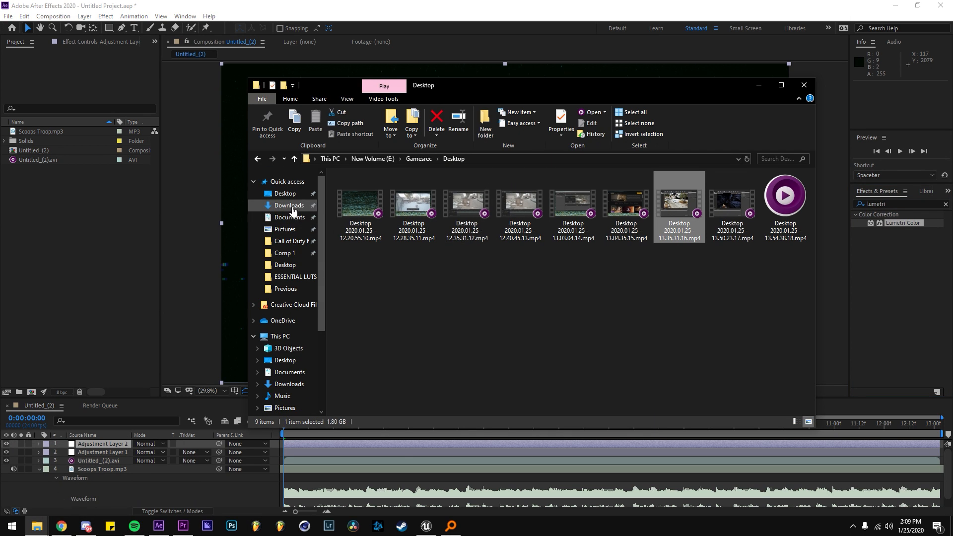
{"action": "left_click", "coordinate": [290, 217]}
{"action": "left_click", "coordinate": [289, 205]}
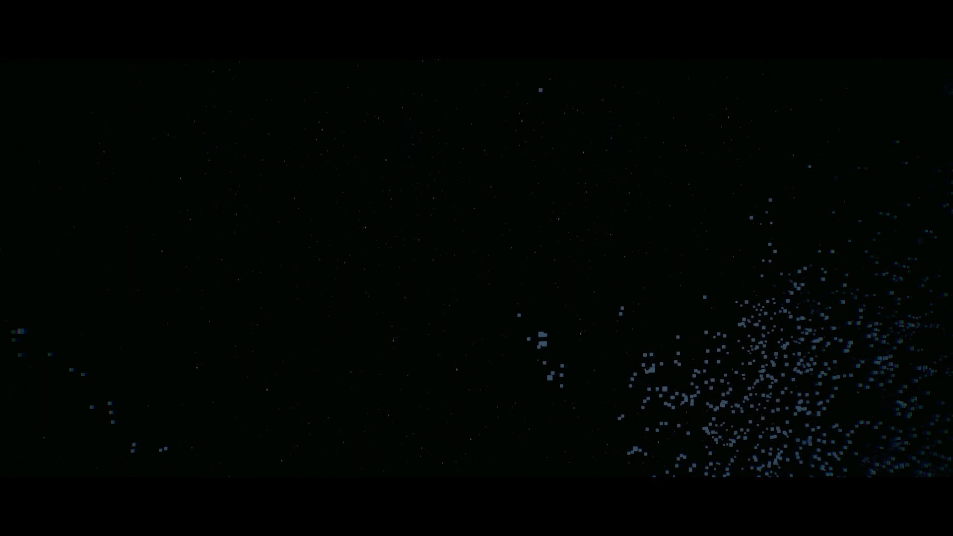